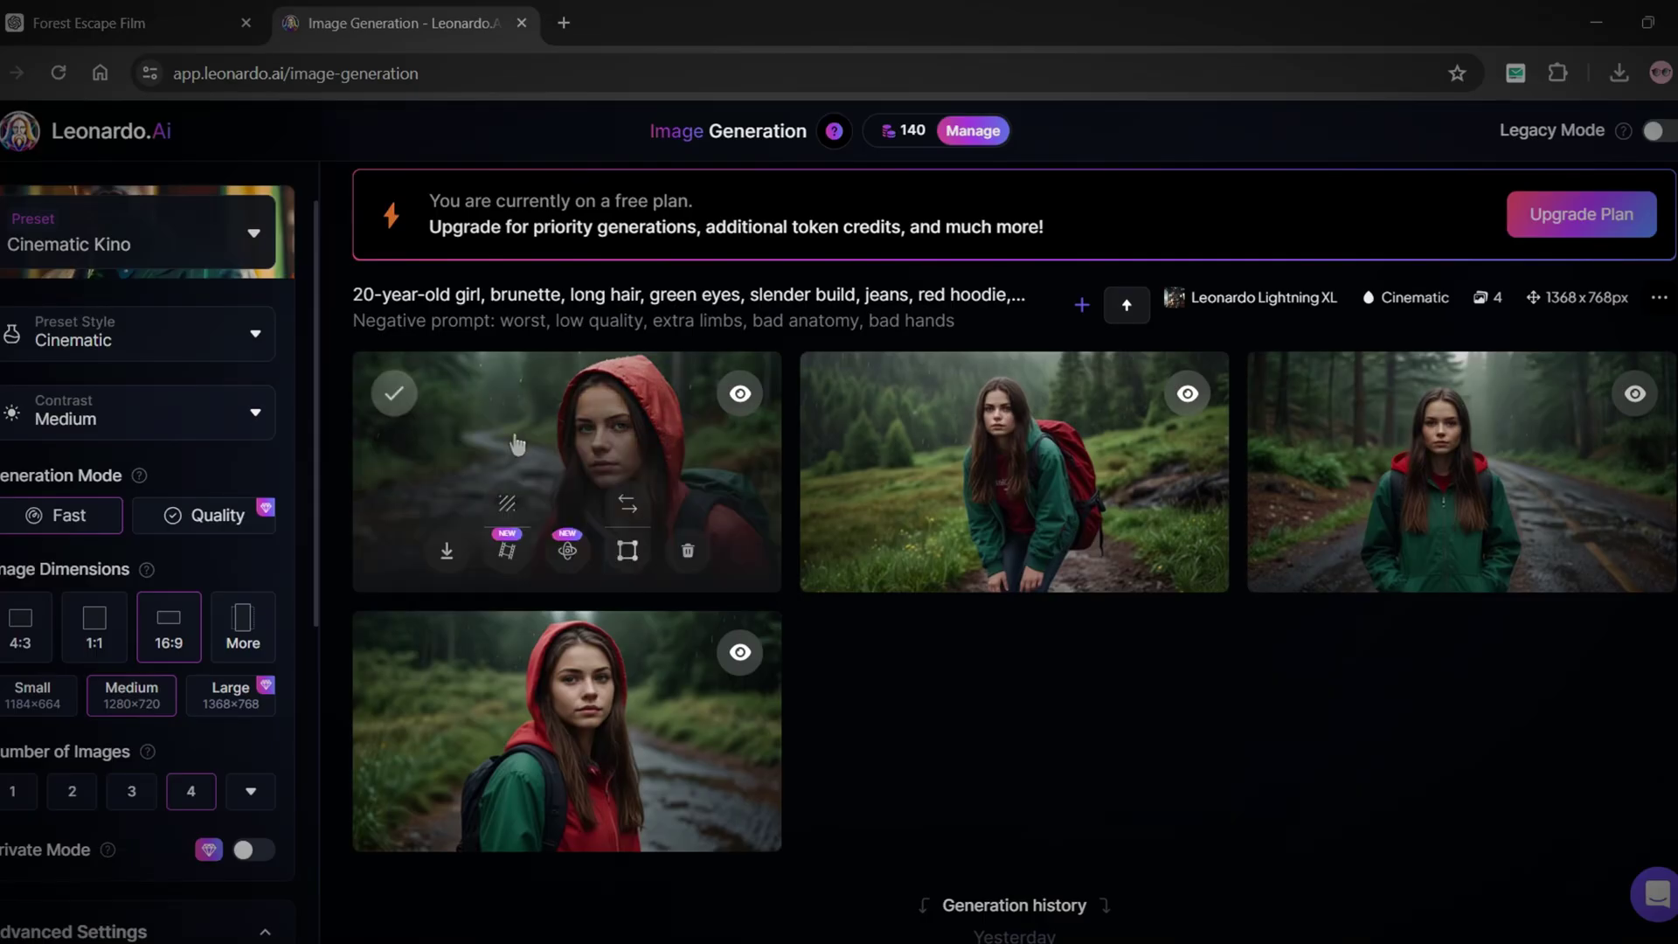
- Send ChatGPT the prepared forest-thunderstorm film prompt with per-shot keyword instructions
{"action": "left_click", "coordinate": [569, 442]}
{"action": "left_click", "coordinate": [1471, 542]}
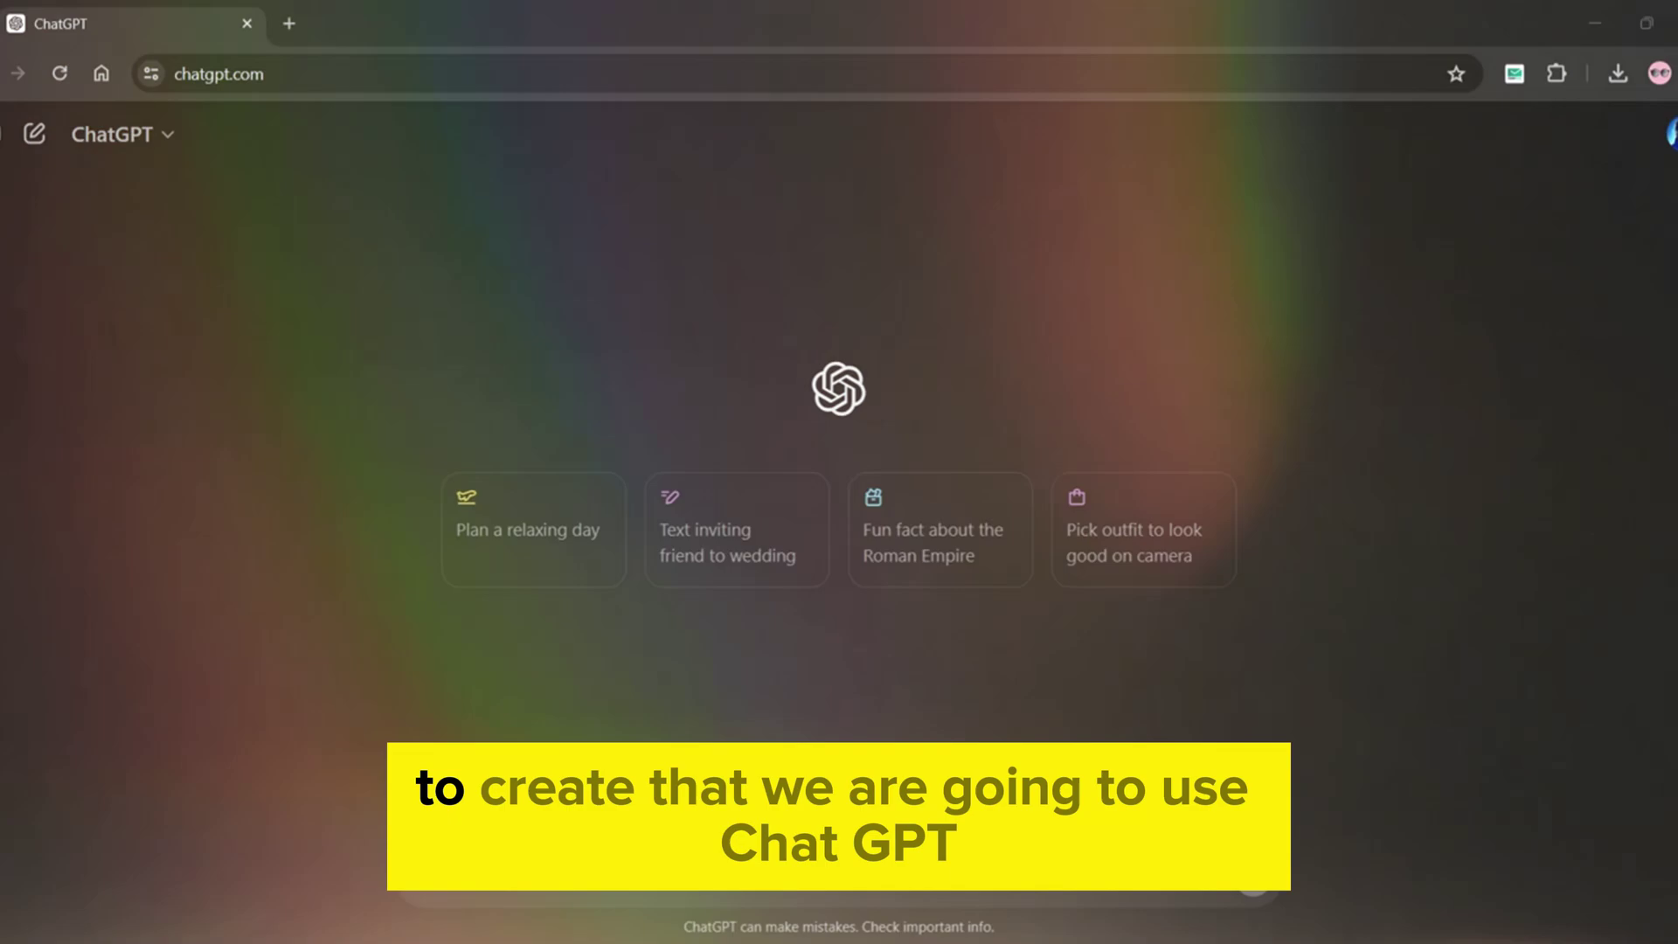
{"action": "key", "text": "ctrl+v"}
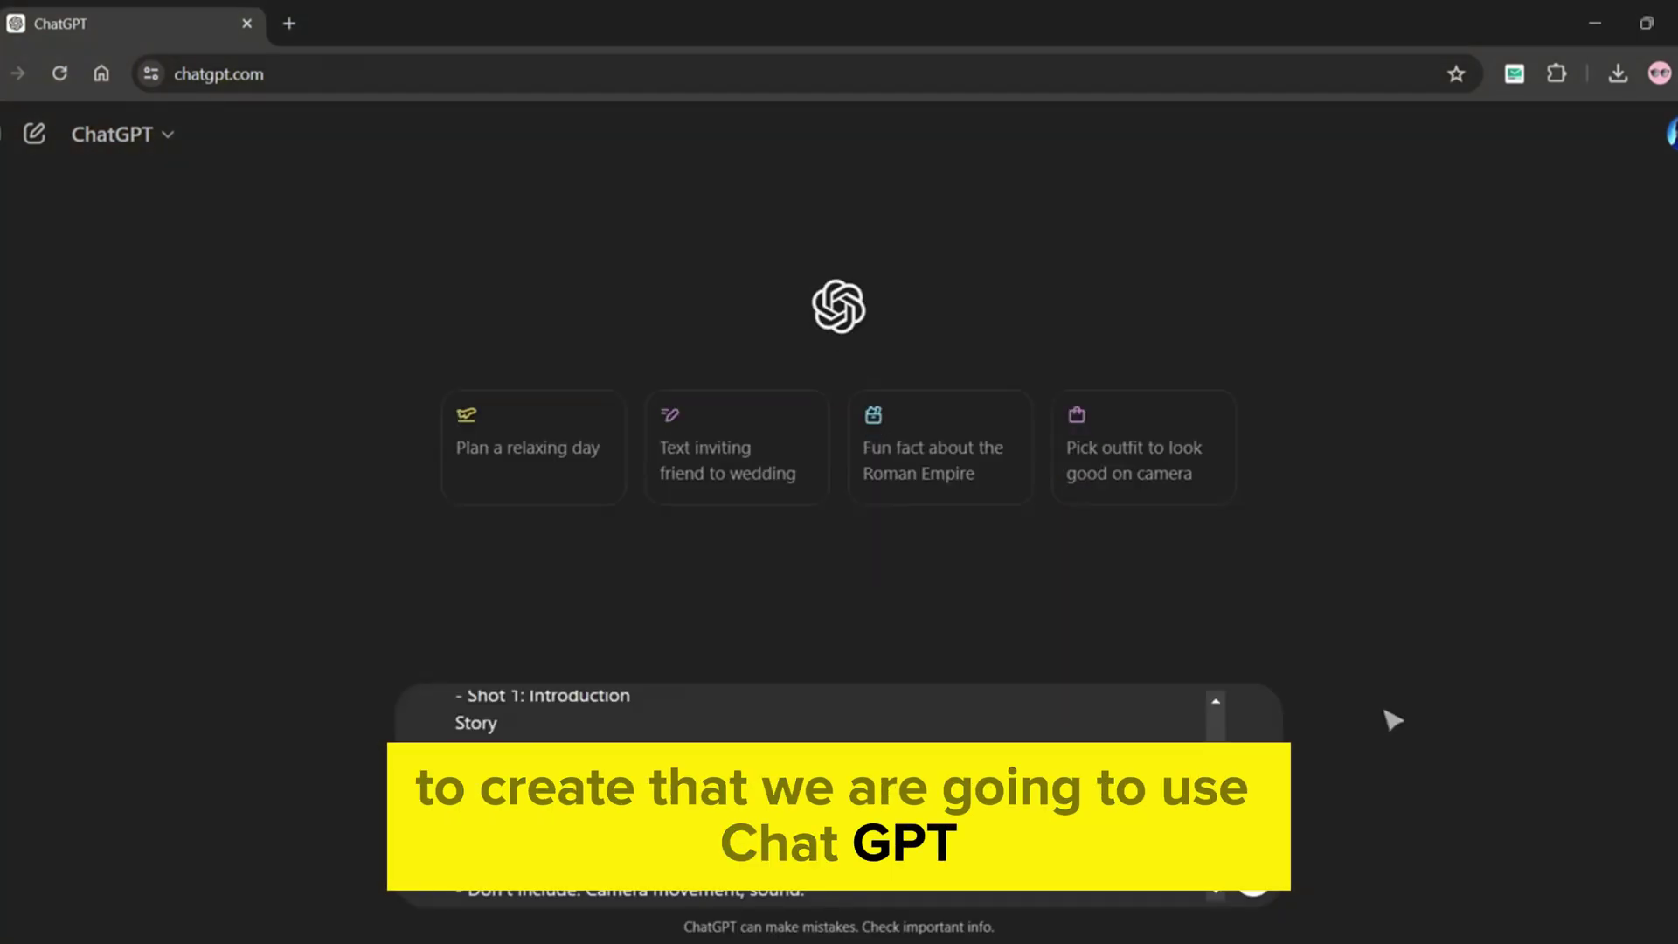
{"action": "key", "text": "Return"}
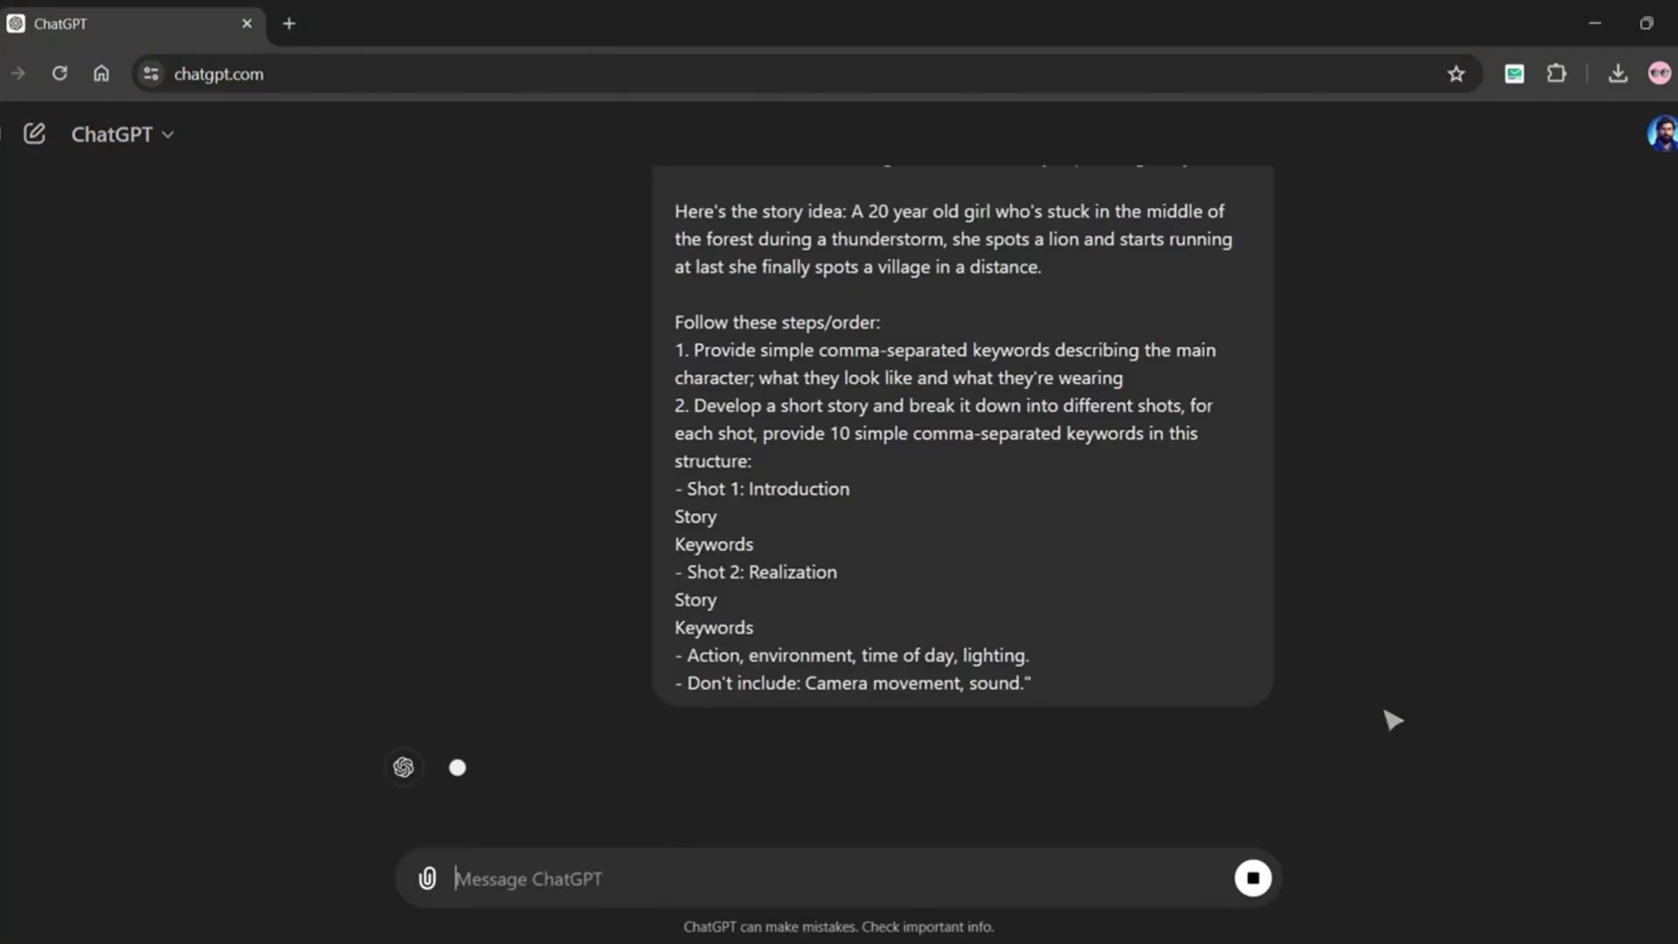
{"action": "scroll", "coordinate": [1386, 717], "scroll_direction": "up", "scroll_amount": 2}
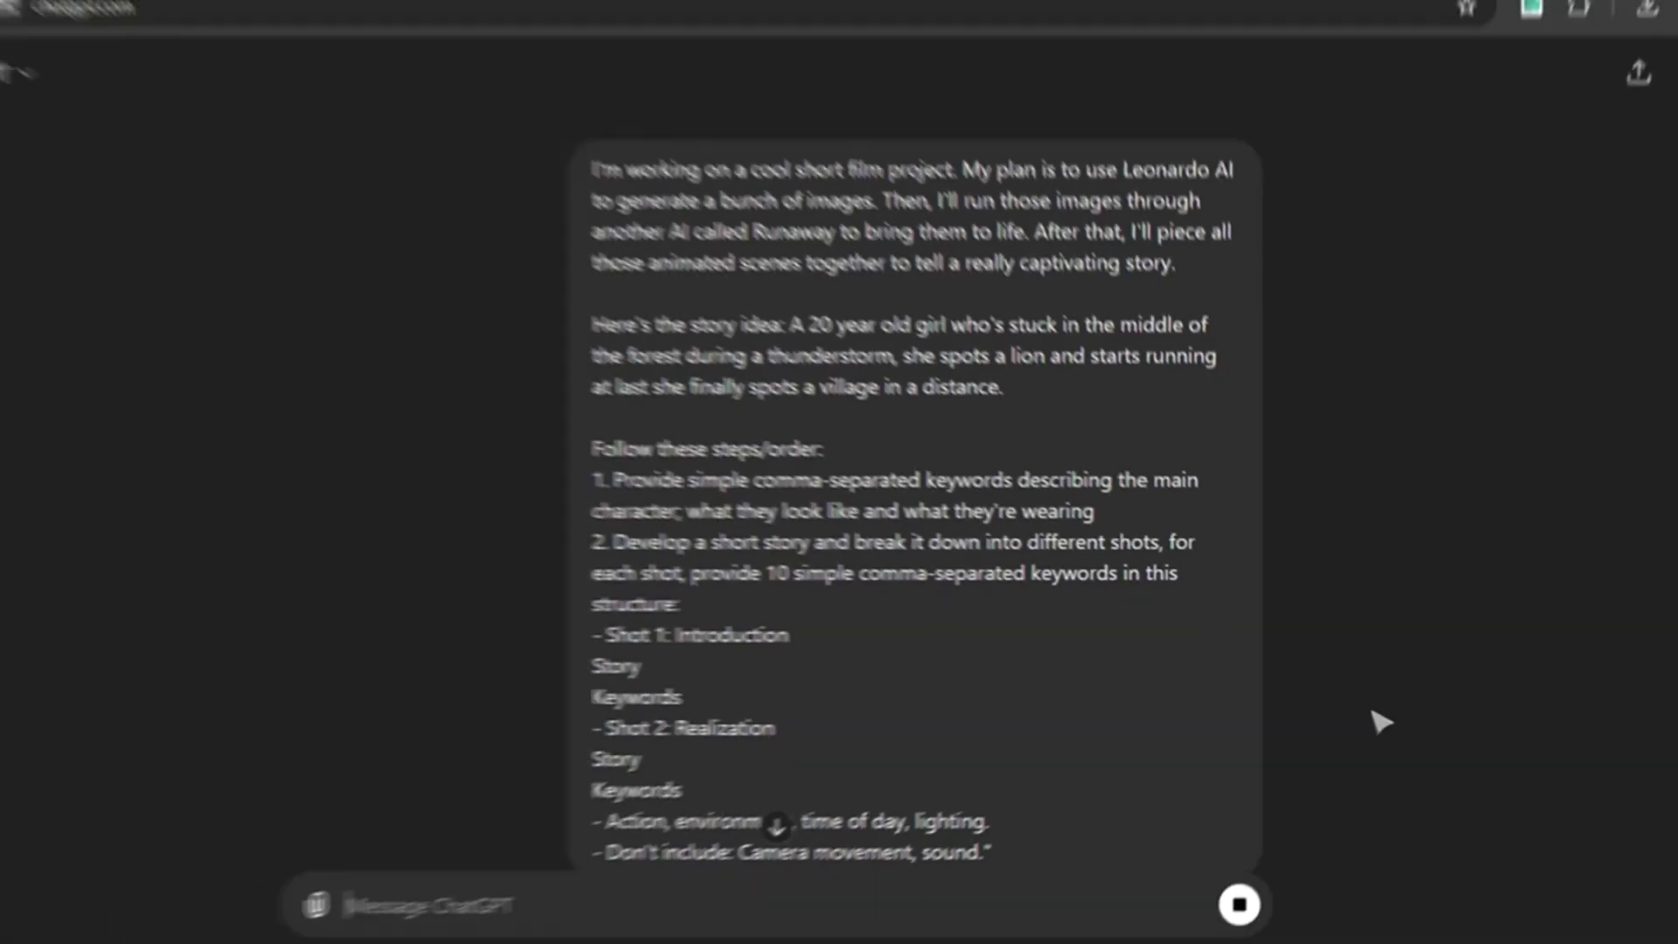
- Read through the ten-shot breakdown, then ask ChatGPT which sound effects the film needs
{"action": "scroll", "coordinate": [1381, 715], "scroll_direction": "down", "scroll_amount": 10}
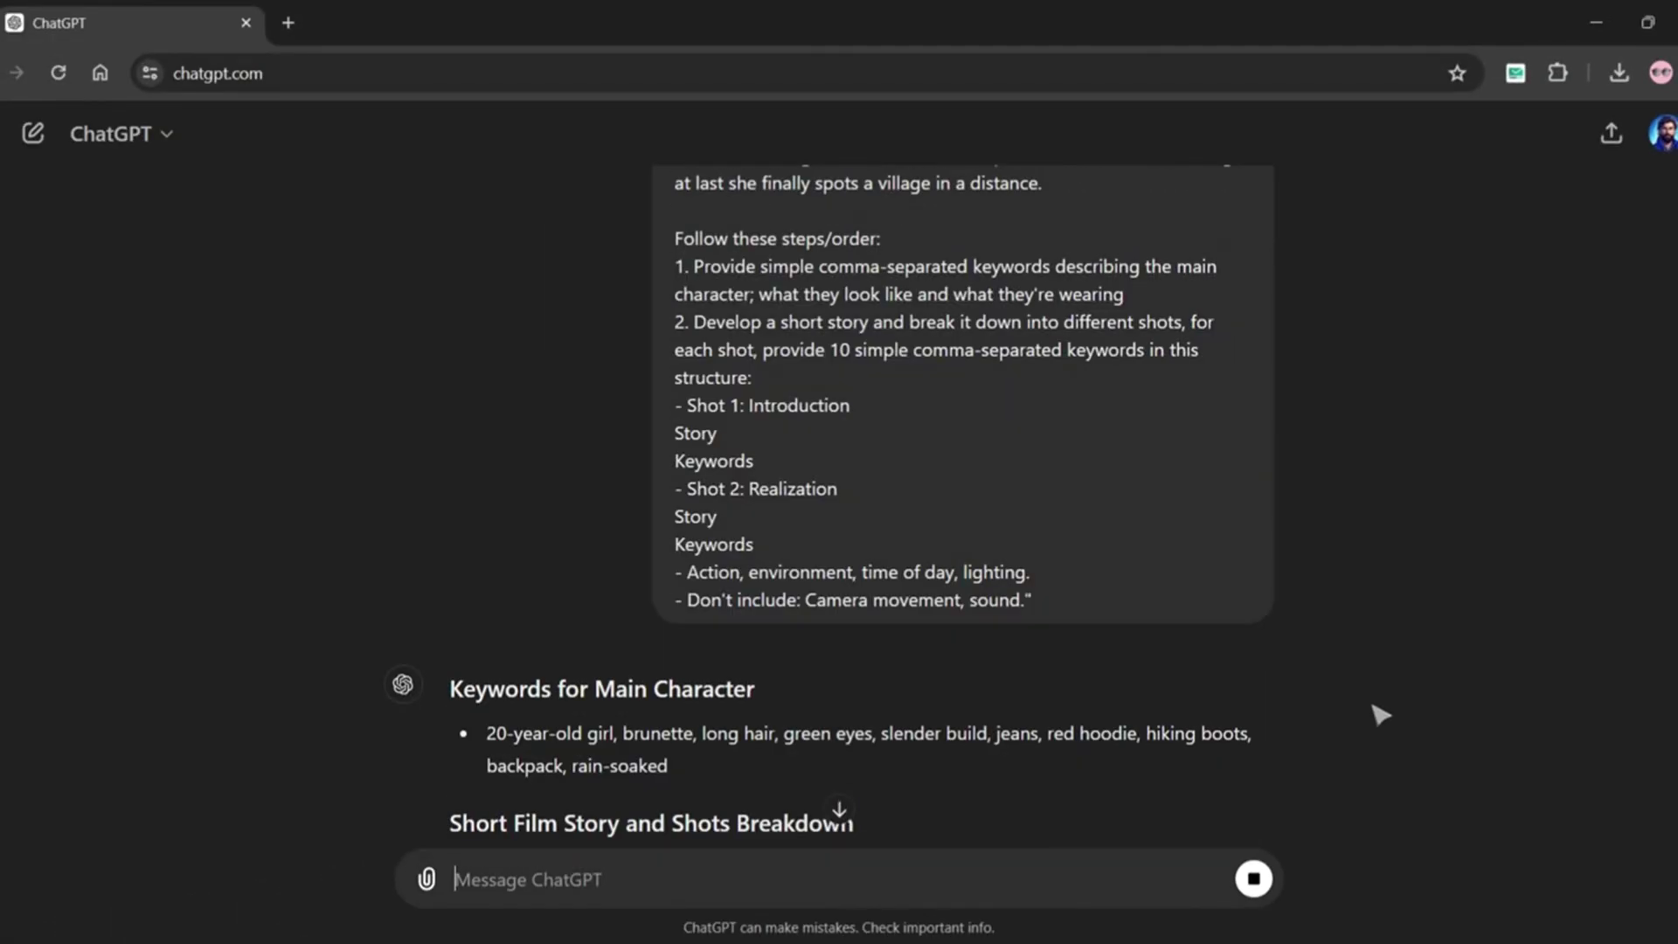
{"action": "scroll", "coordinate": [1381, 715], "scroll_direction": "down", "scroll_amount": 11}
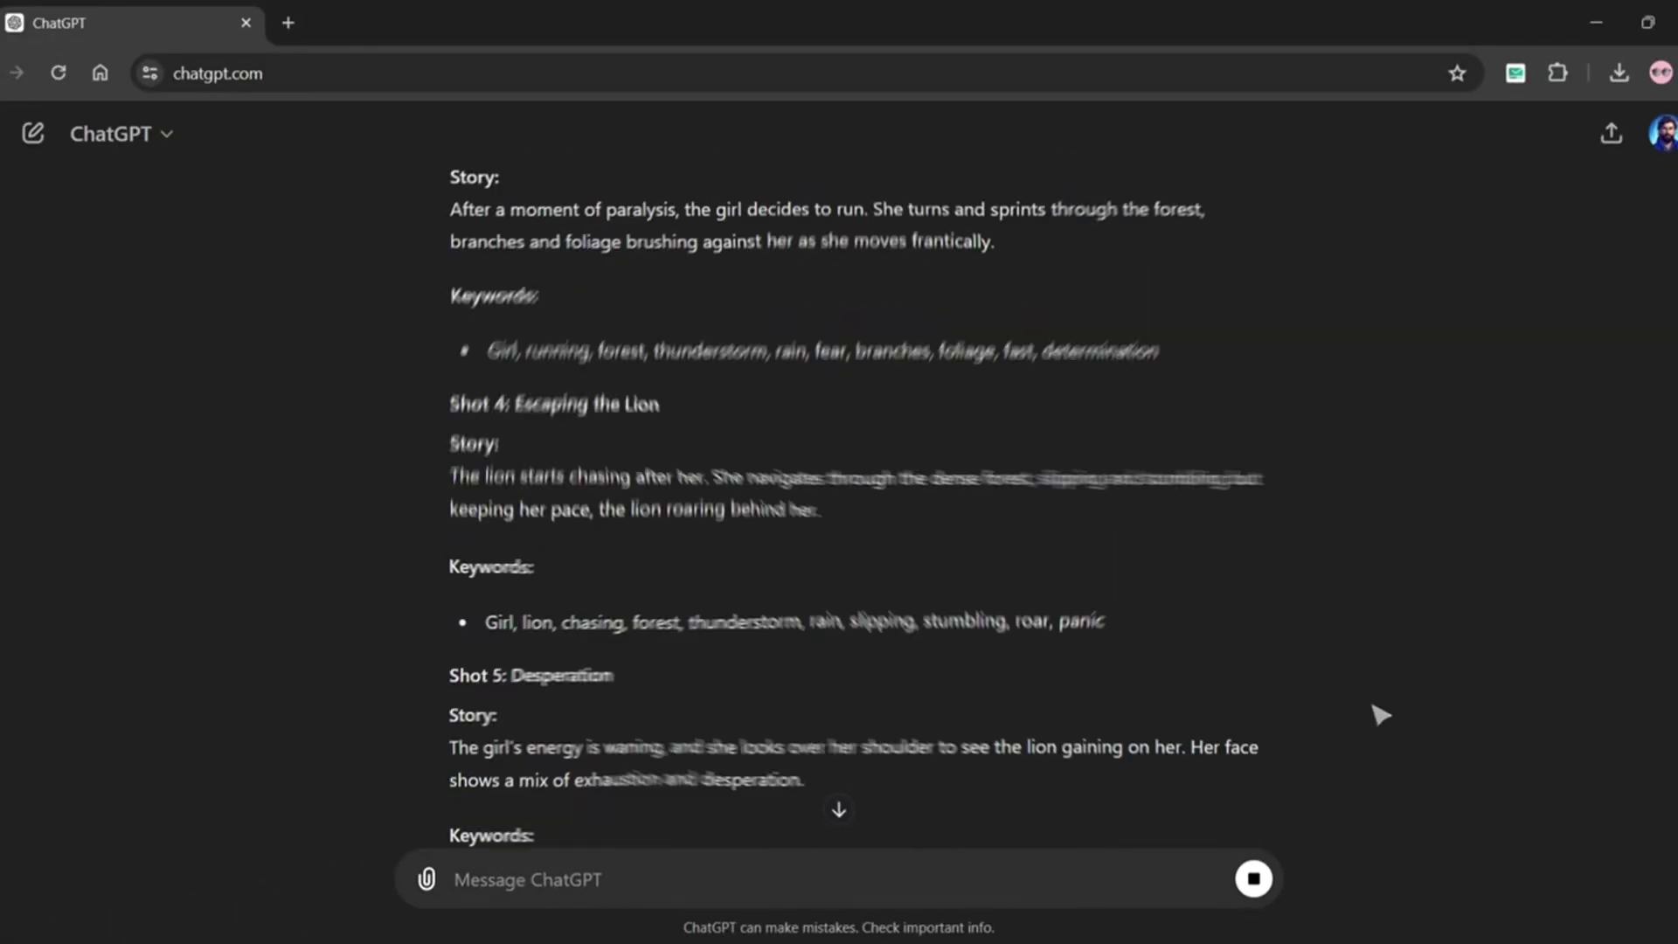
{"action": "scroll", "coordinate": [1380, 715], "scroll_direction": "down", "scroll_amount": 14}
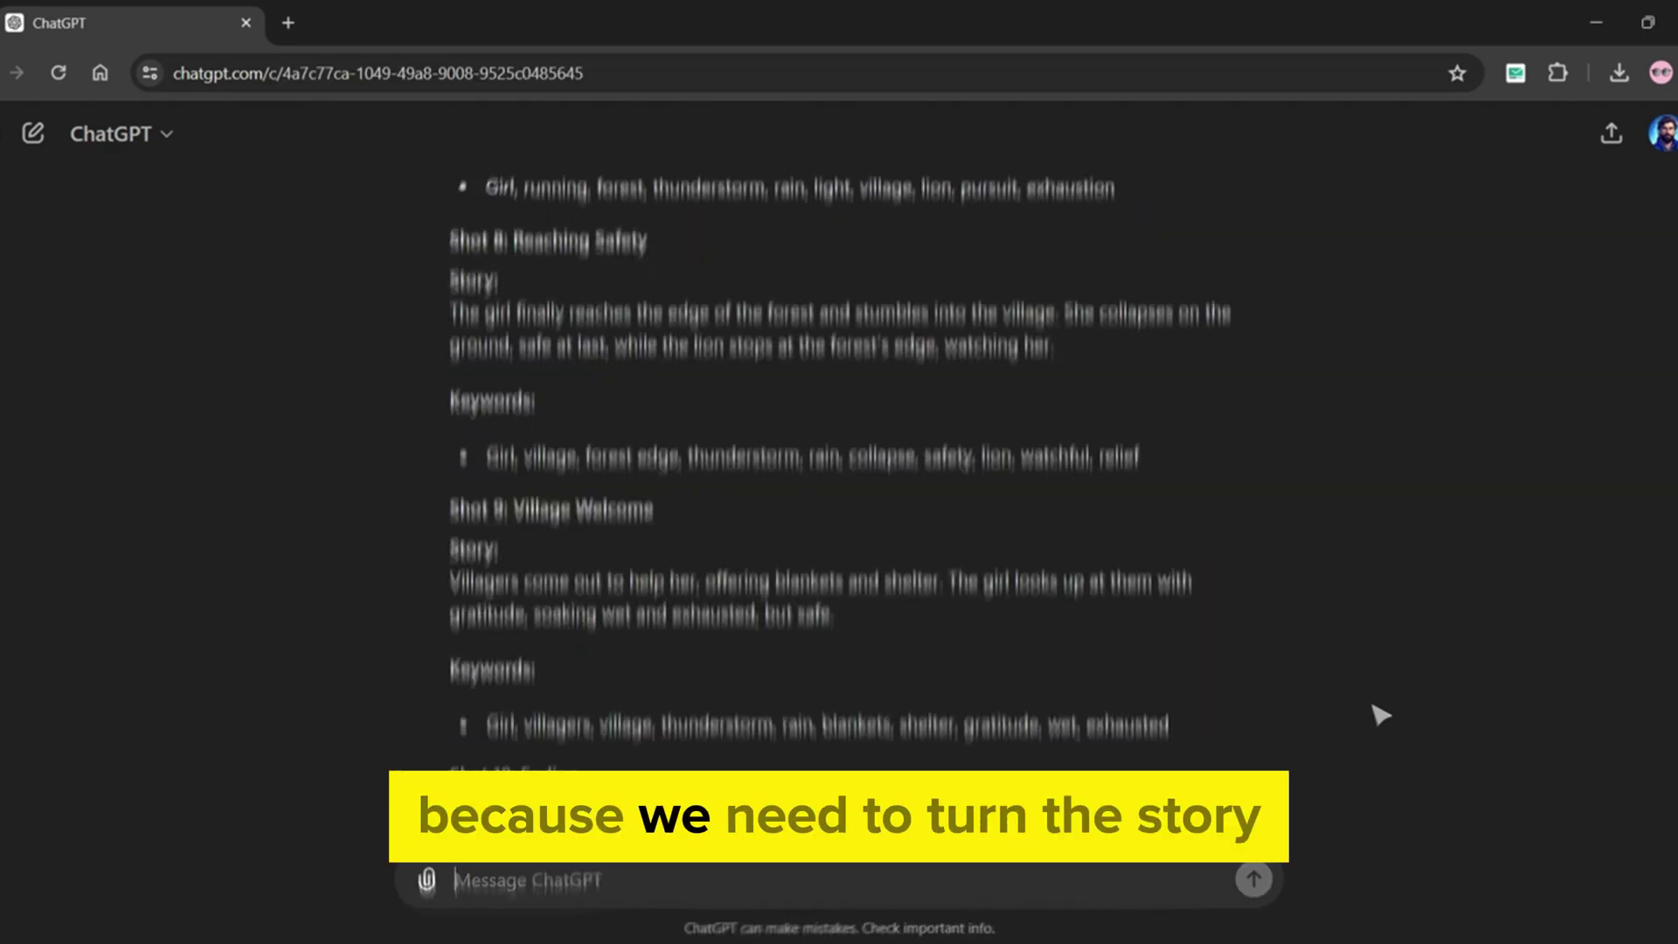
{"action": "scroll", "coordinate": [1381, 715], "scroll_direction": "down", "scroll_amount": 2}
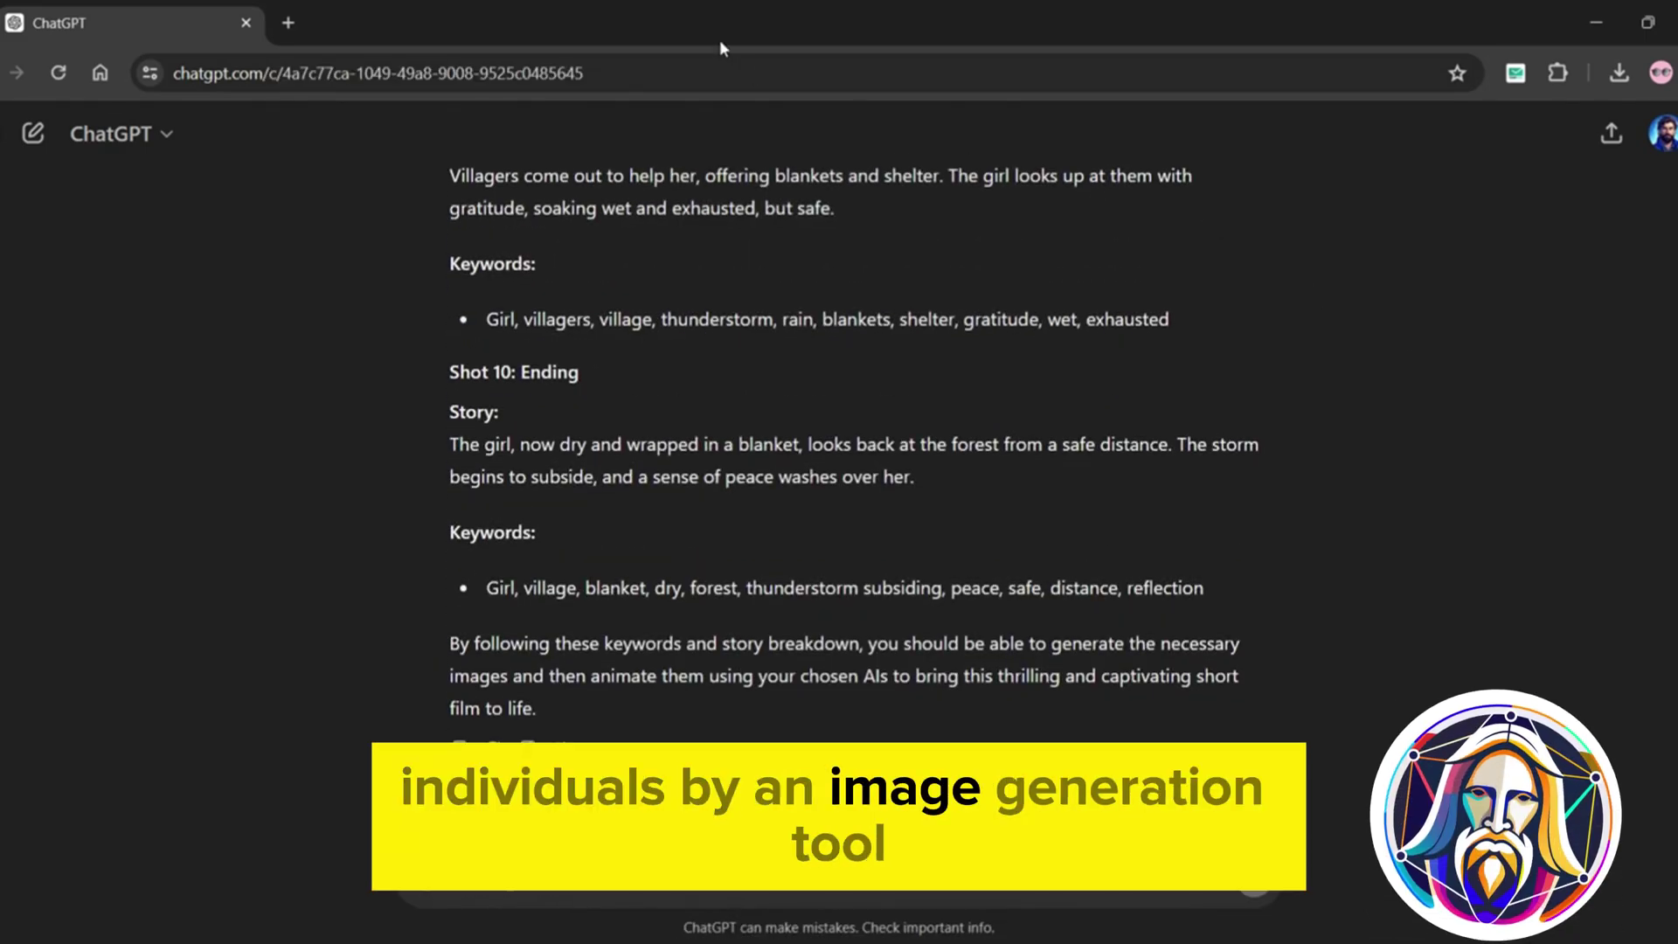
{"action": "type", "text": "What are the sound effects needed for a better viewing and understanding of the film?"}
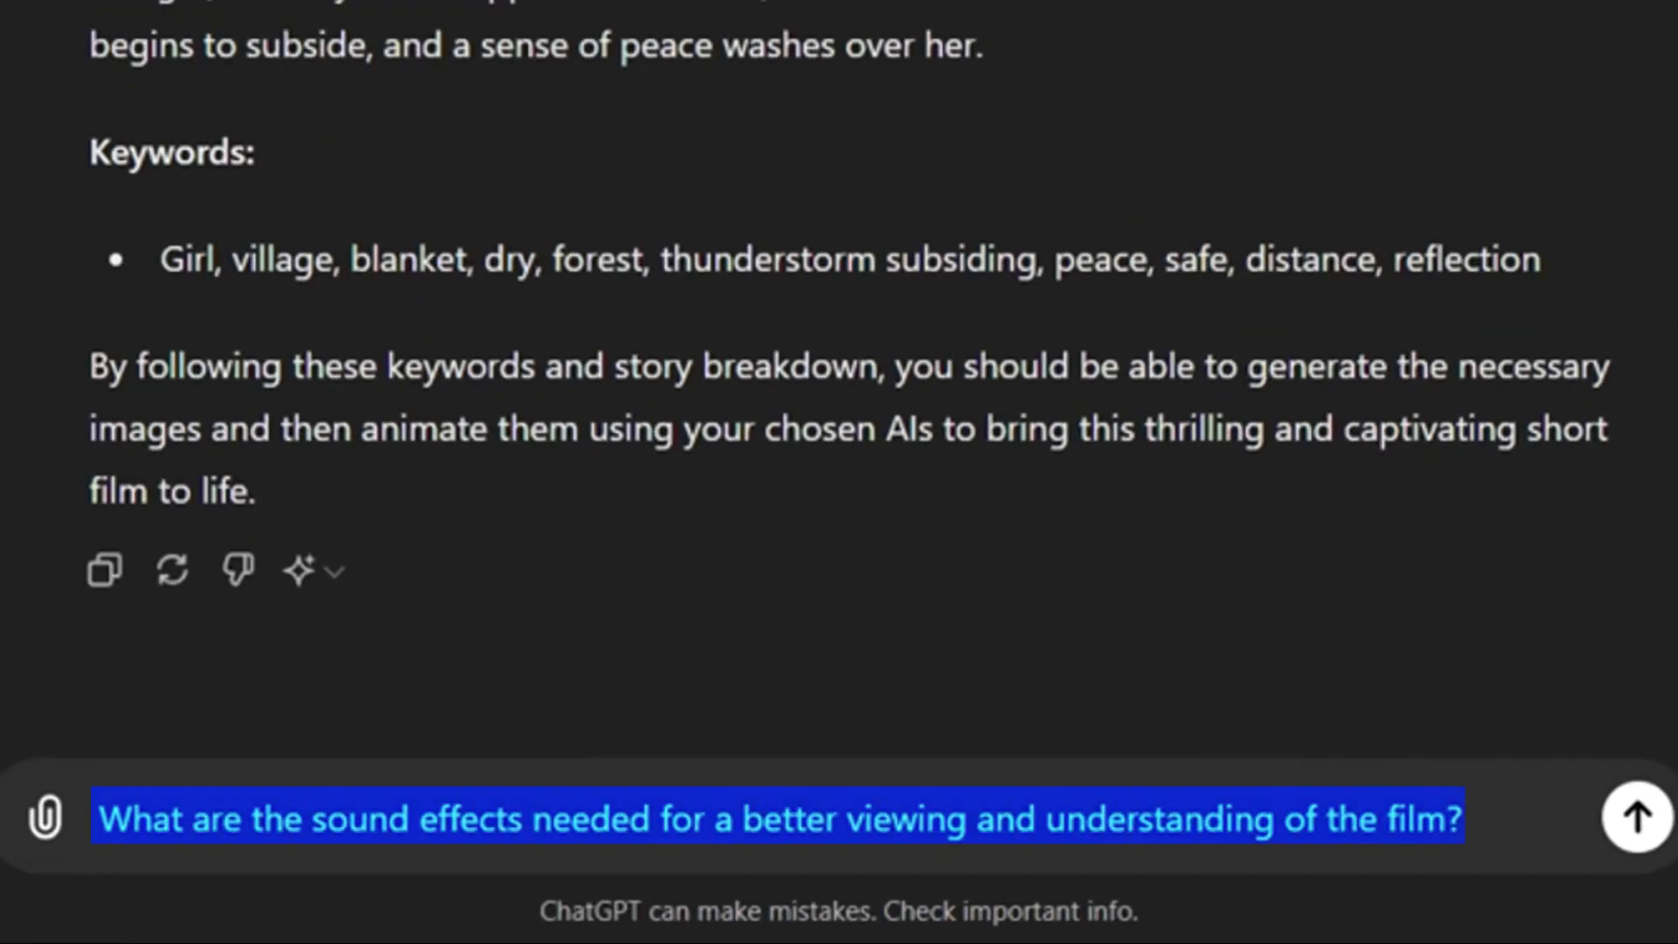
{"action": "key", "text": "Return"}
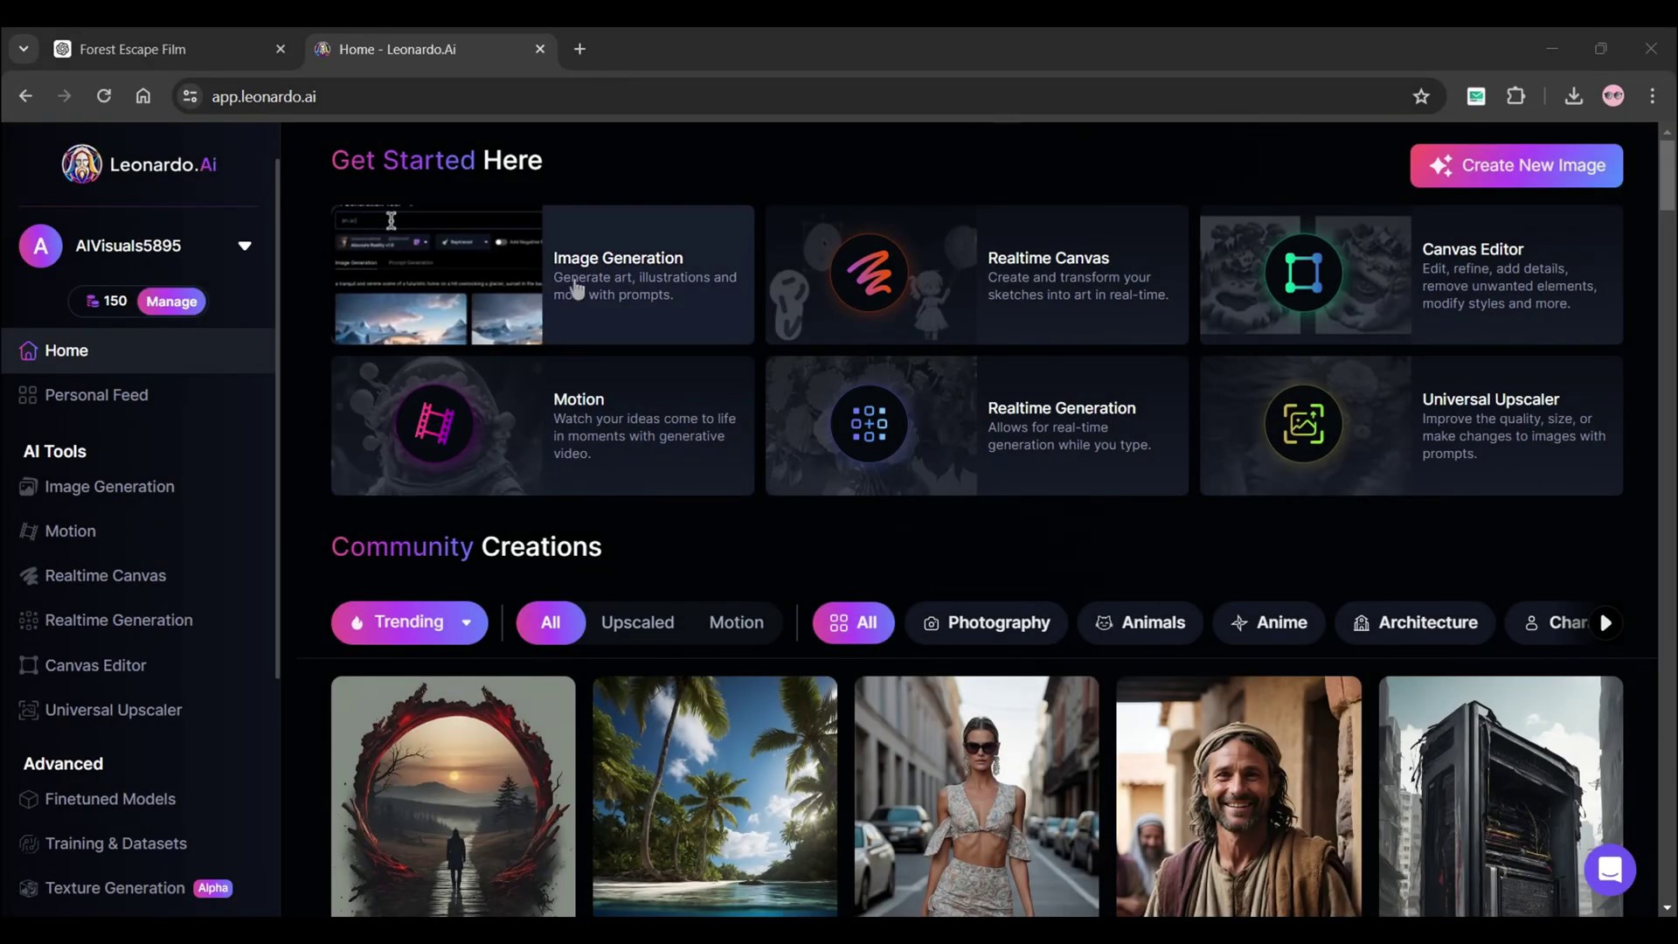
- Open Leonardo.Ai's Image Generation workspace
{"action": "left_click", "coordinate": [377, 220]}
{"action": "scroll", "coordinate": [1385, 447], "scroll_direction": "down", "scroll_amount": 5}
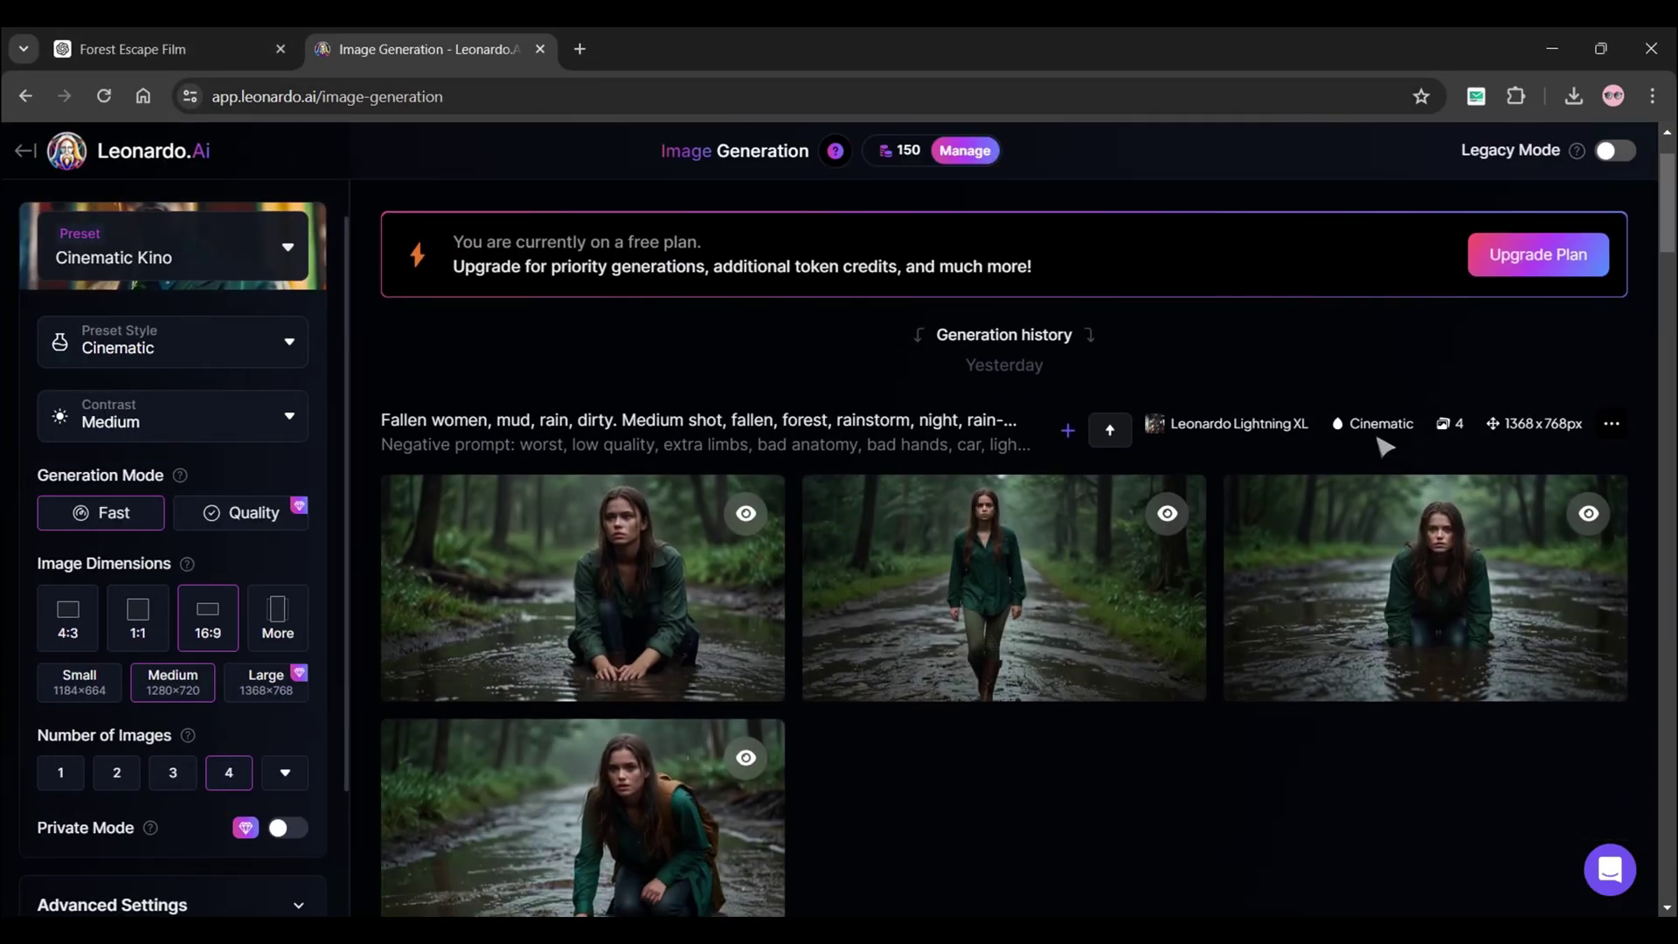
{"action": "scroll", "coordinate": [1640, 664], "scroll_direction": "down", "scroll_amount": 4}
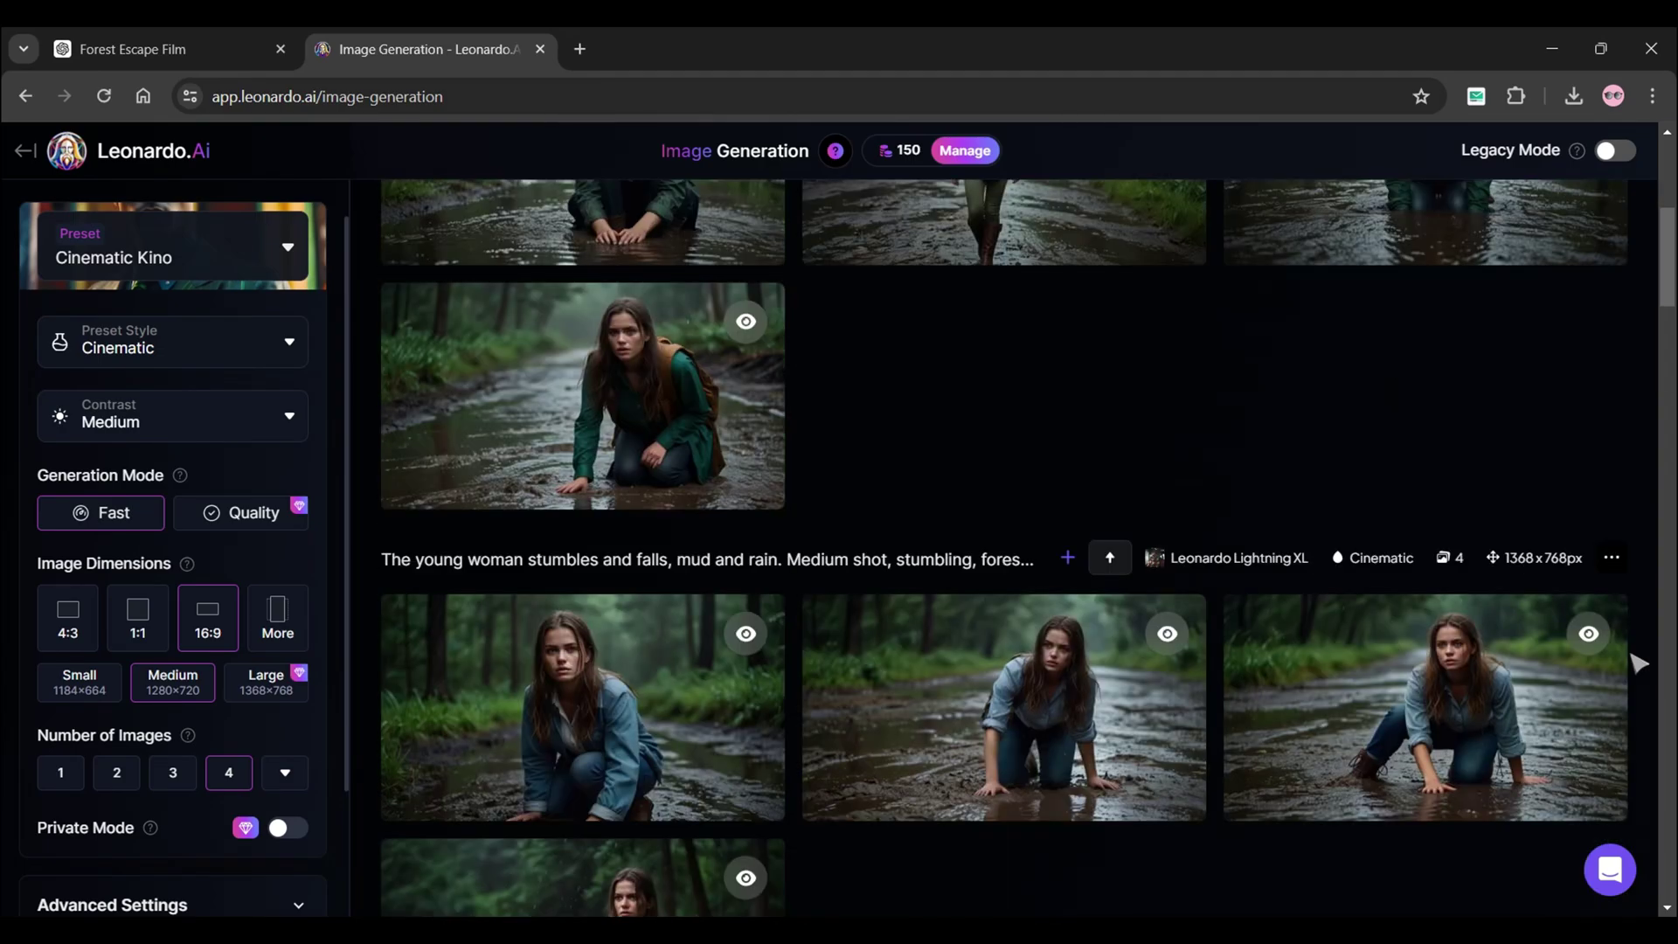
{"action": "scroll", "coordinate": [1638, 663], "scroll_direction": "up", "scroll_amount": 9}
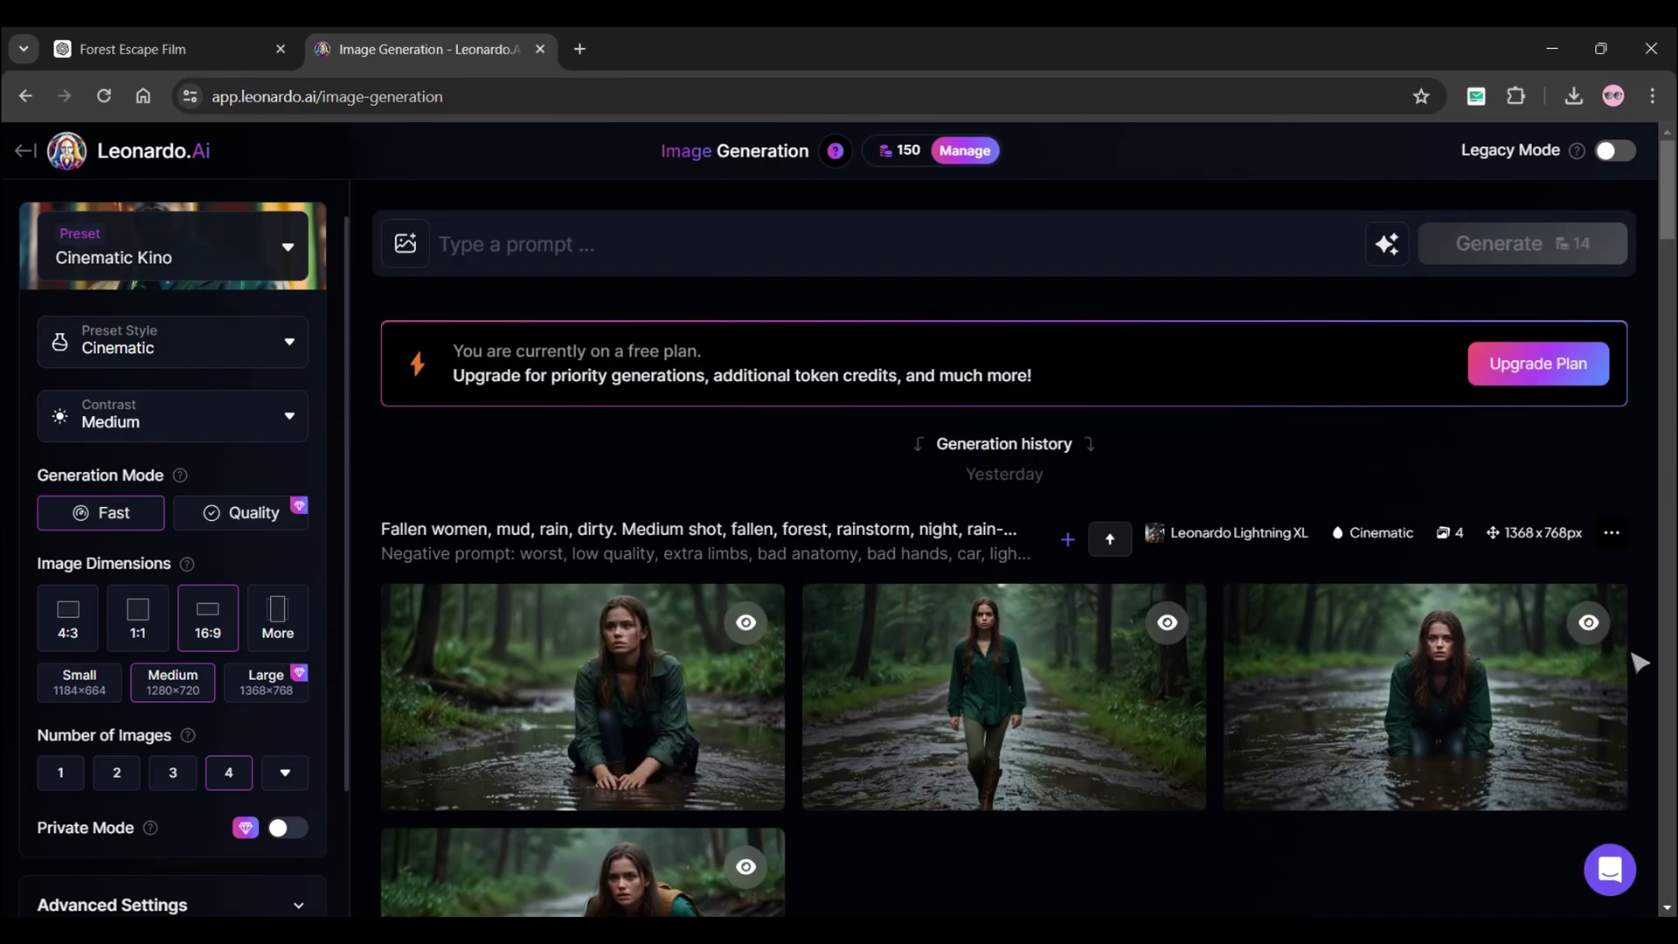
- Paste the ChatGPT main-character keywords into the prompt, keeping the Cinematic Kino preset
{"action": "left_click", "coordinate": [168, 52]}
{"action": "left_click_drag", "start_coordinate": [507, 284], "coordinate": [667, 312]}
{"action": "right_click", "coordinate": [647, 311]}
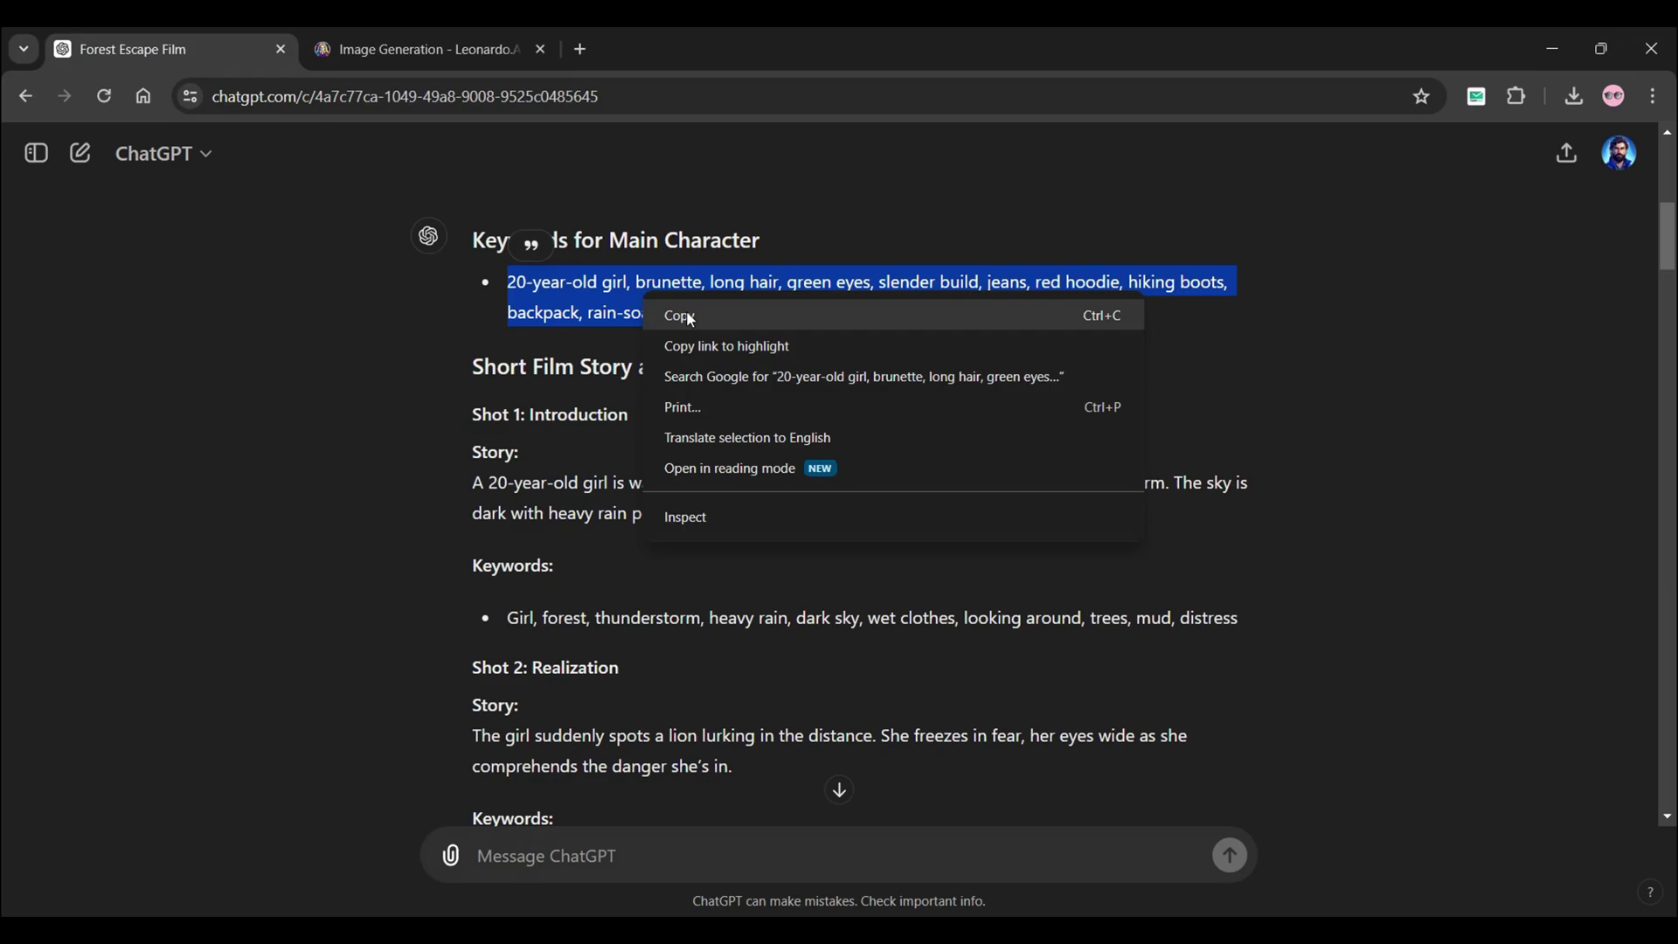
{"action": "left_click", "coordinate": [664, 316]}
{"action": "left_click", "coordinate": [419, 48]}
{"action": "right_click", "coordinate": [496, 241]}
{"action": "left_click", "coordinate": [562, 481]}
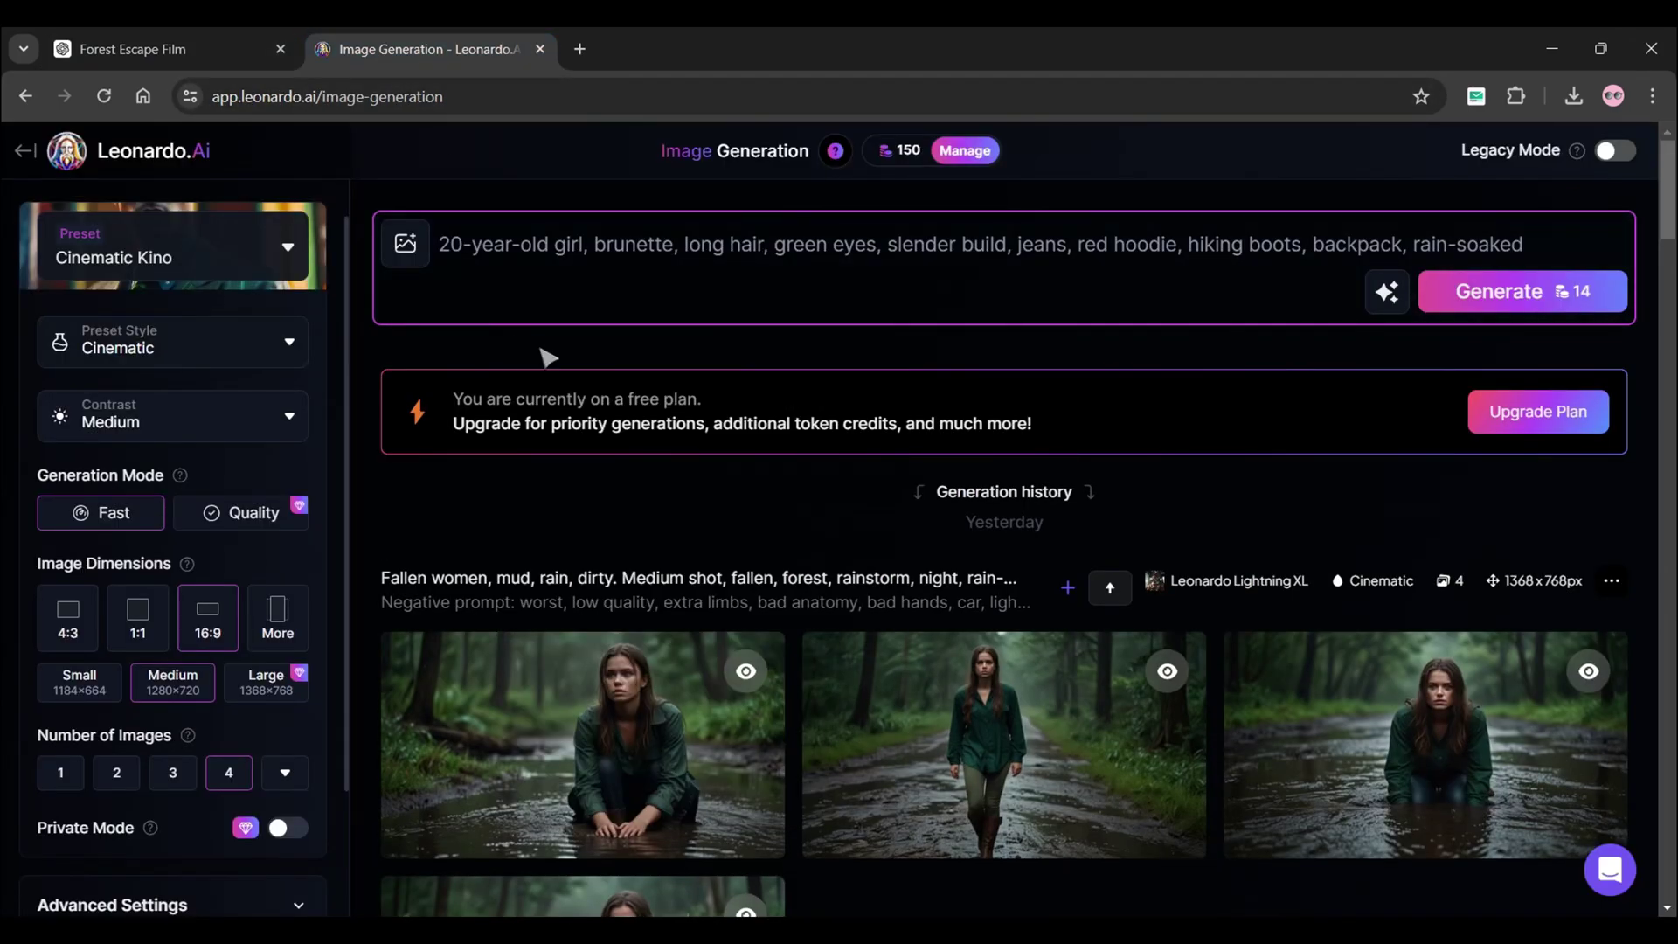
{"action": "left_click", "coordinate": [214, 272]}
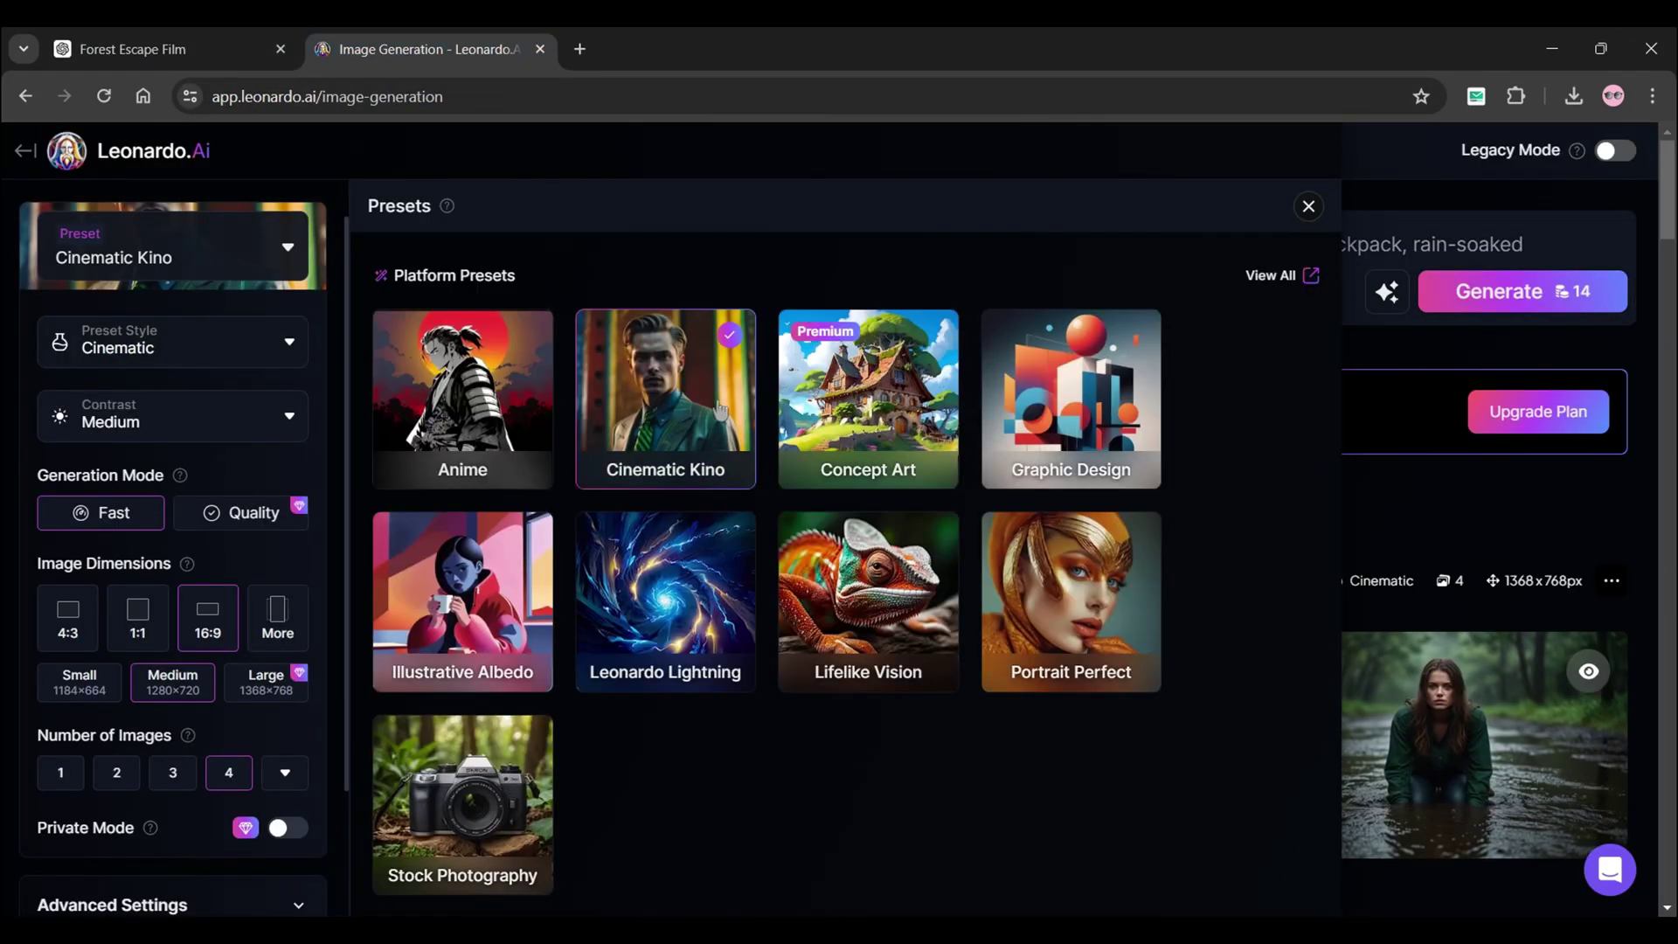
{"action": "left_click", "coordinate": [1388, 505]}
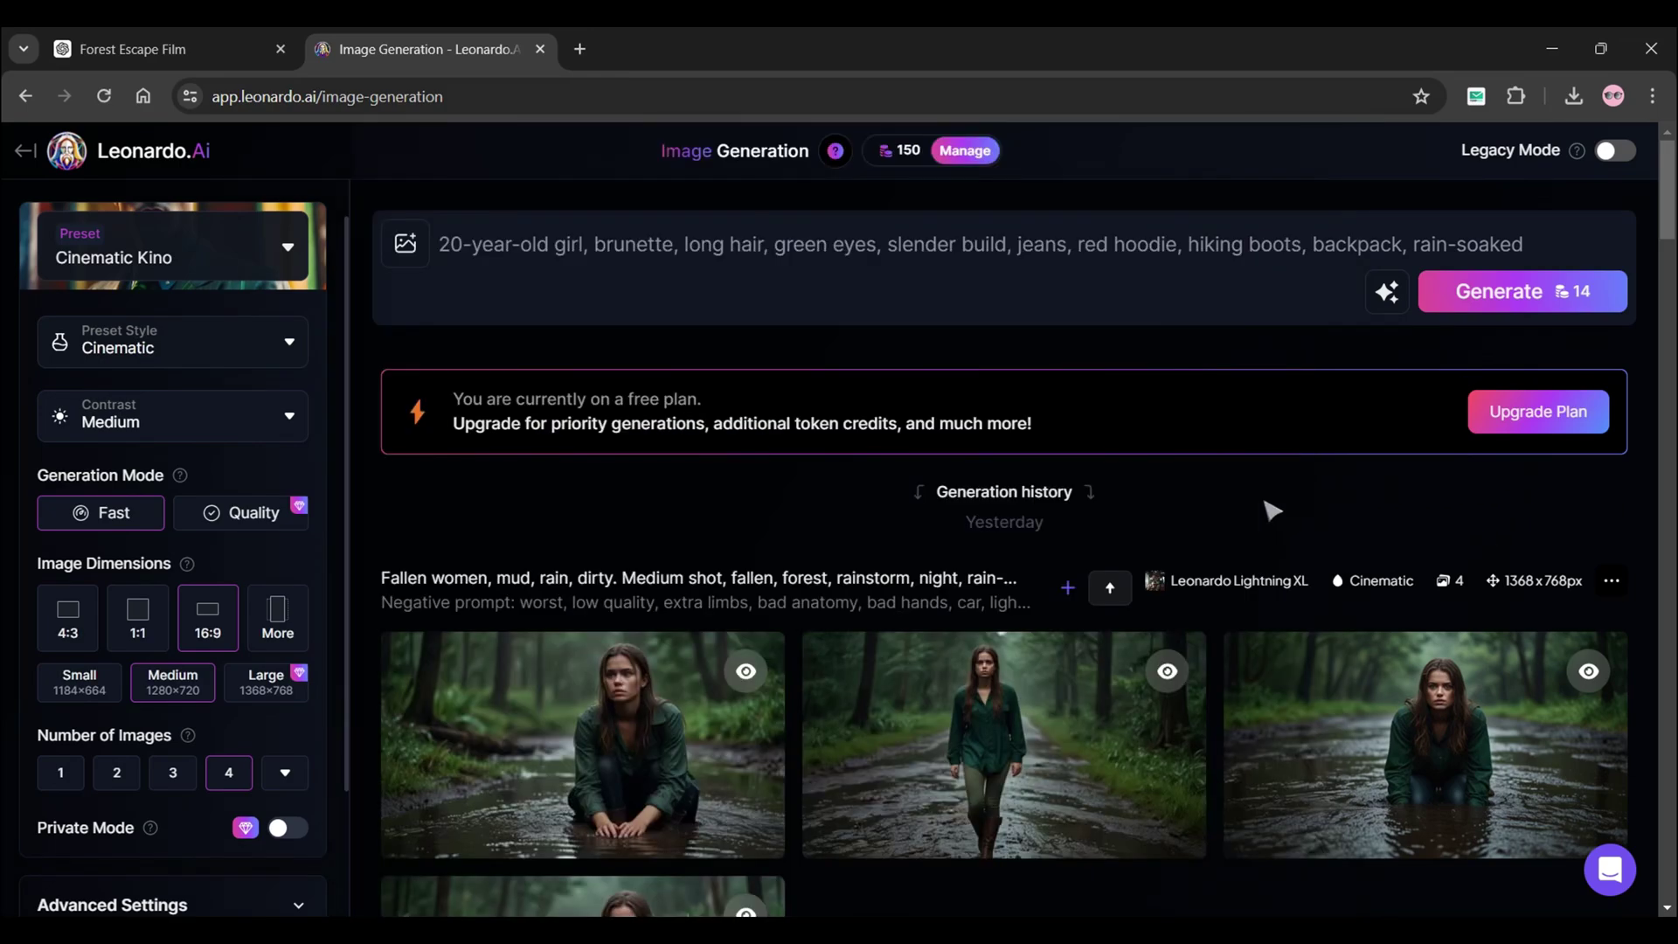
- Switch the model to Leonardo Lightning XL, enable a negative prompt, and generate four images
{"action": "scroll", "coordinate": [168, 432], "scroll_direction": "down", "scroll_amount": 2}
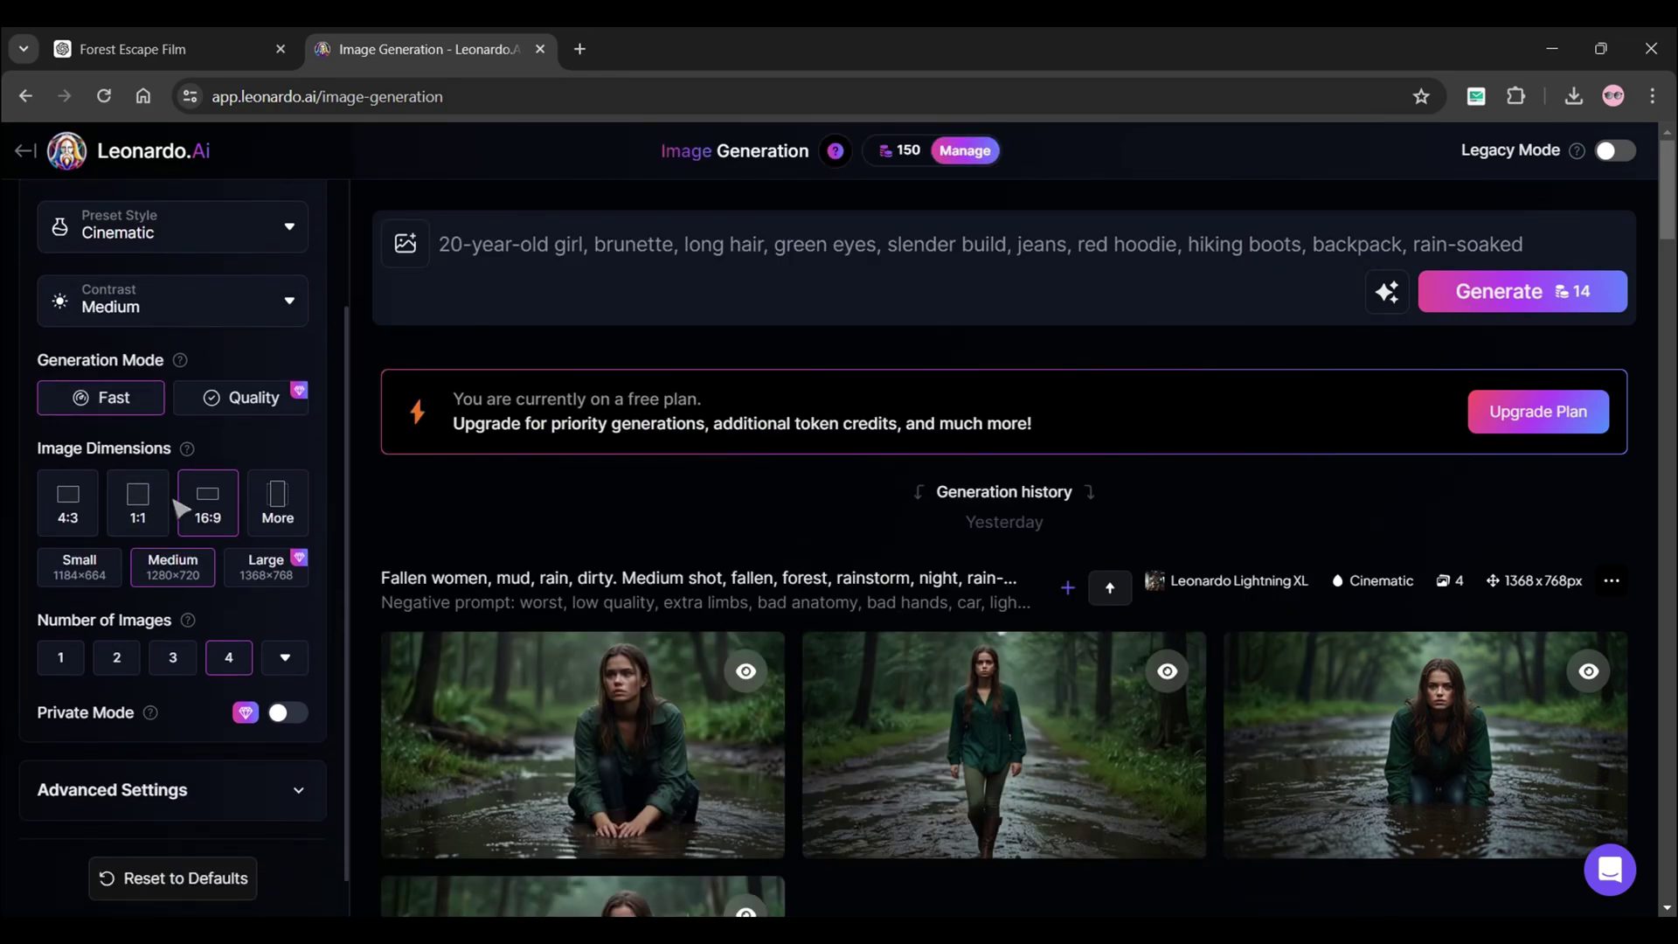
{"action": "left_click", "coordinate": [247, 789]}
{"action": "scroll", "coordinate": [210, 717], "scroll_direction": "down", "scroll_amount": 4}
{"action": "left_click", "coordinate": [175, 637]}
{"action": "left_click", "coordinate": [184, 697]}
{"action": "scroll", "coordinate": [286, 603], "scroll_direction": "down", "scroll_amount": 3}
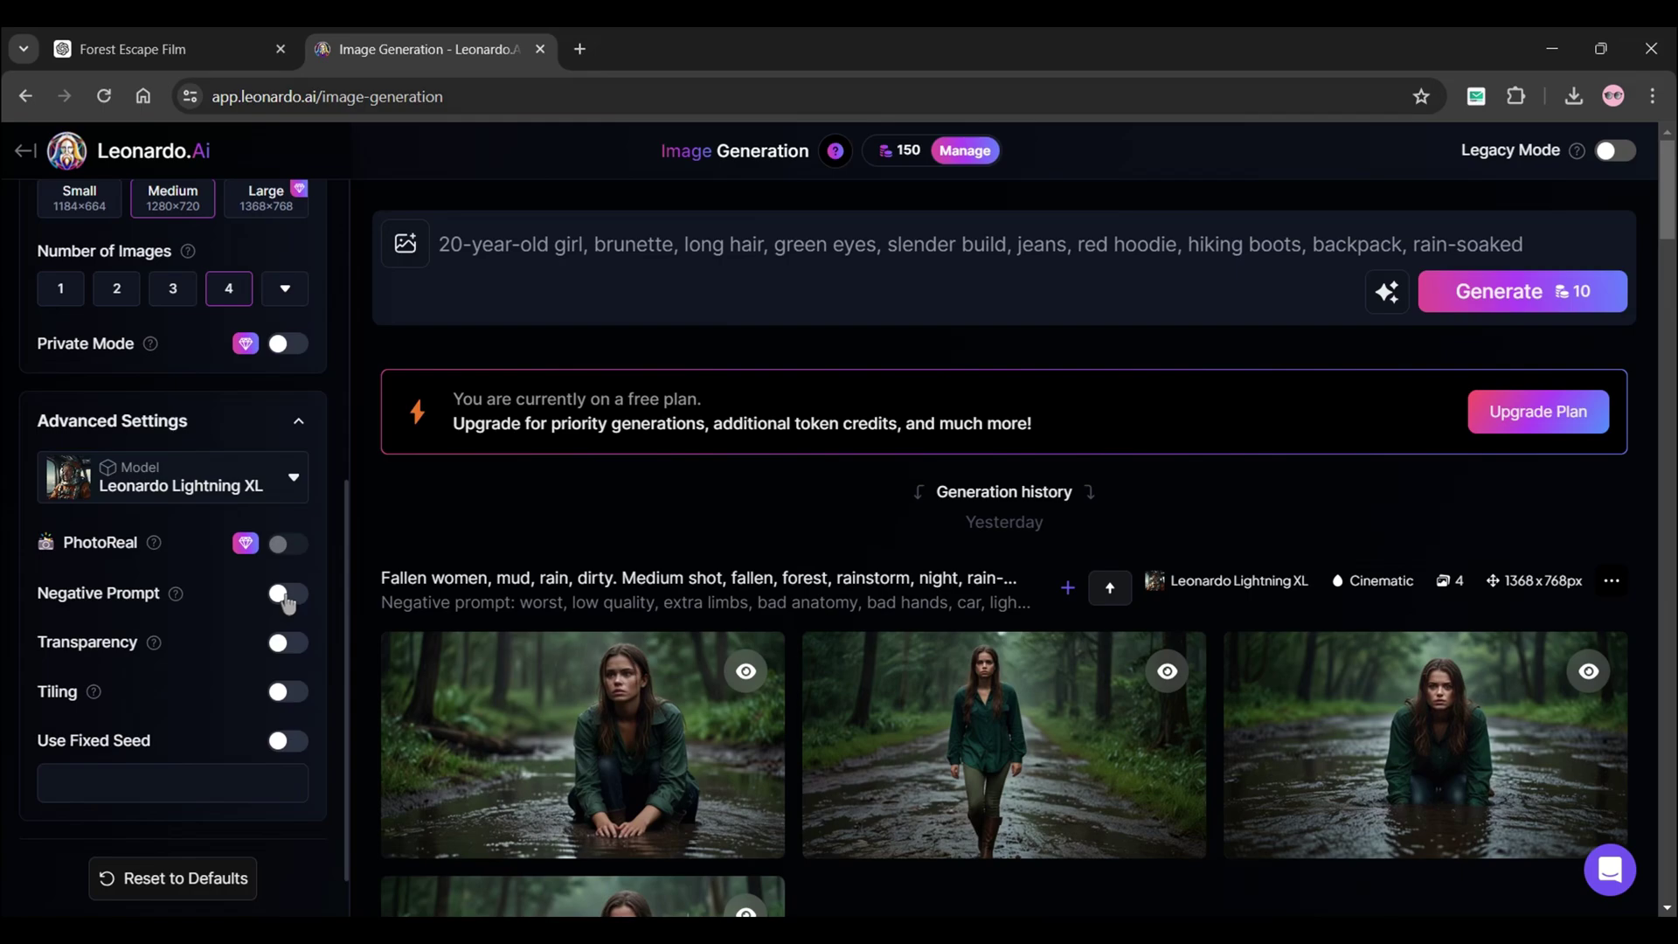
{"action": "left_click", "coordinate": [287, 596]}
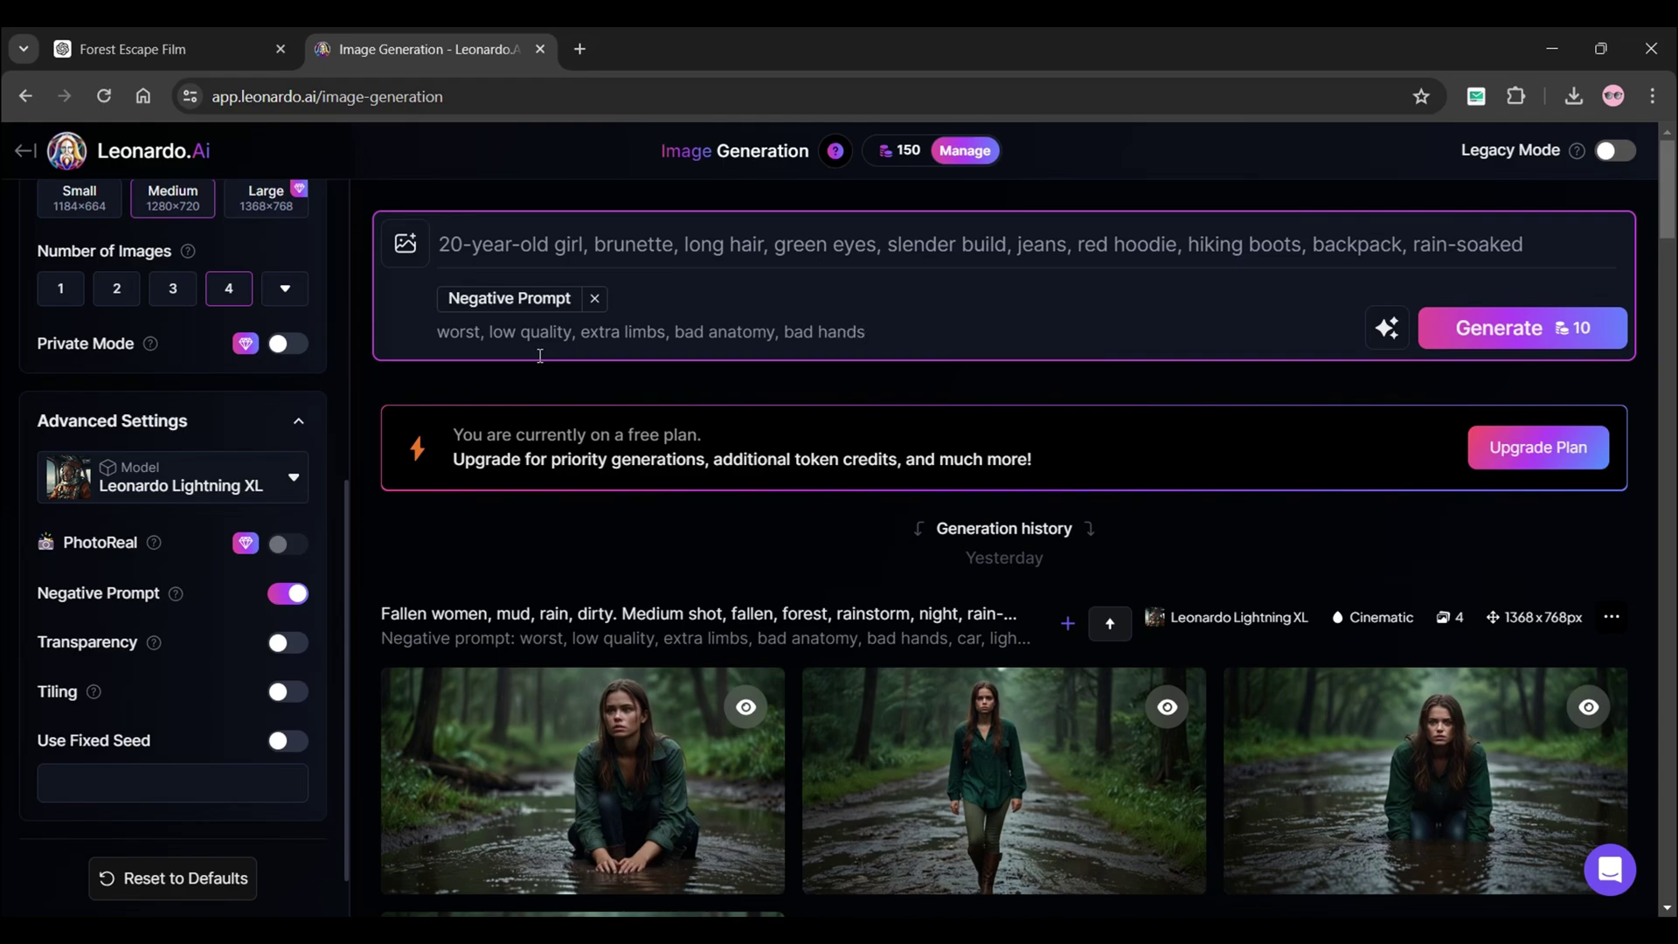
{"action": "scroll", "coordinate": [227, 568], "scroll_direction": "up", "scroll_amount": 4}
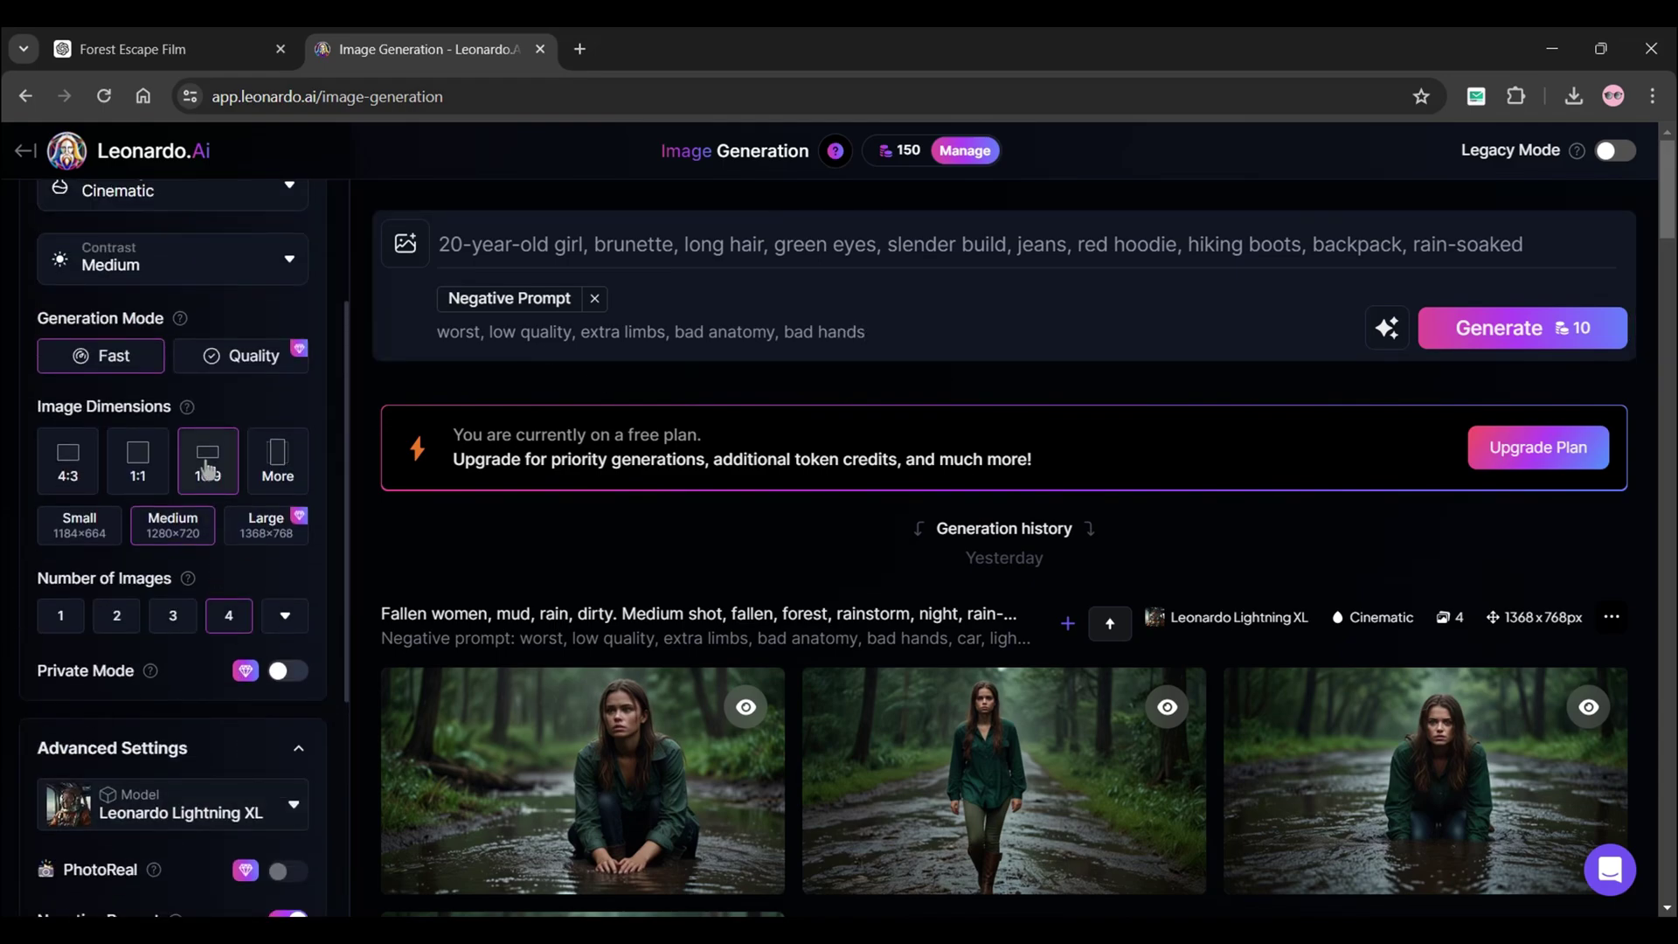
{"action": "scroll", "coordinate": [335, 717], "scroll_direction": "up", "scroll_amount": 2}
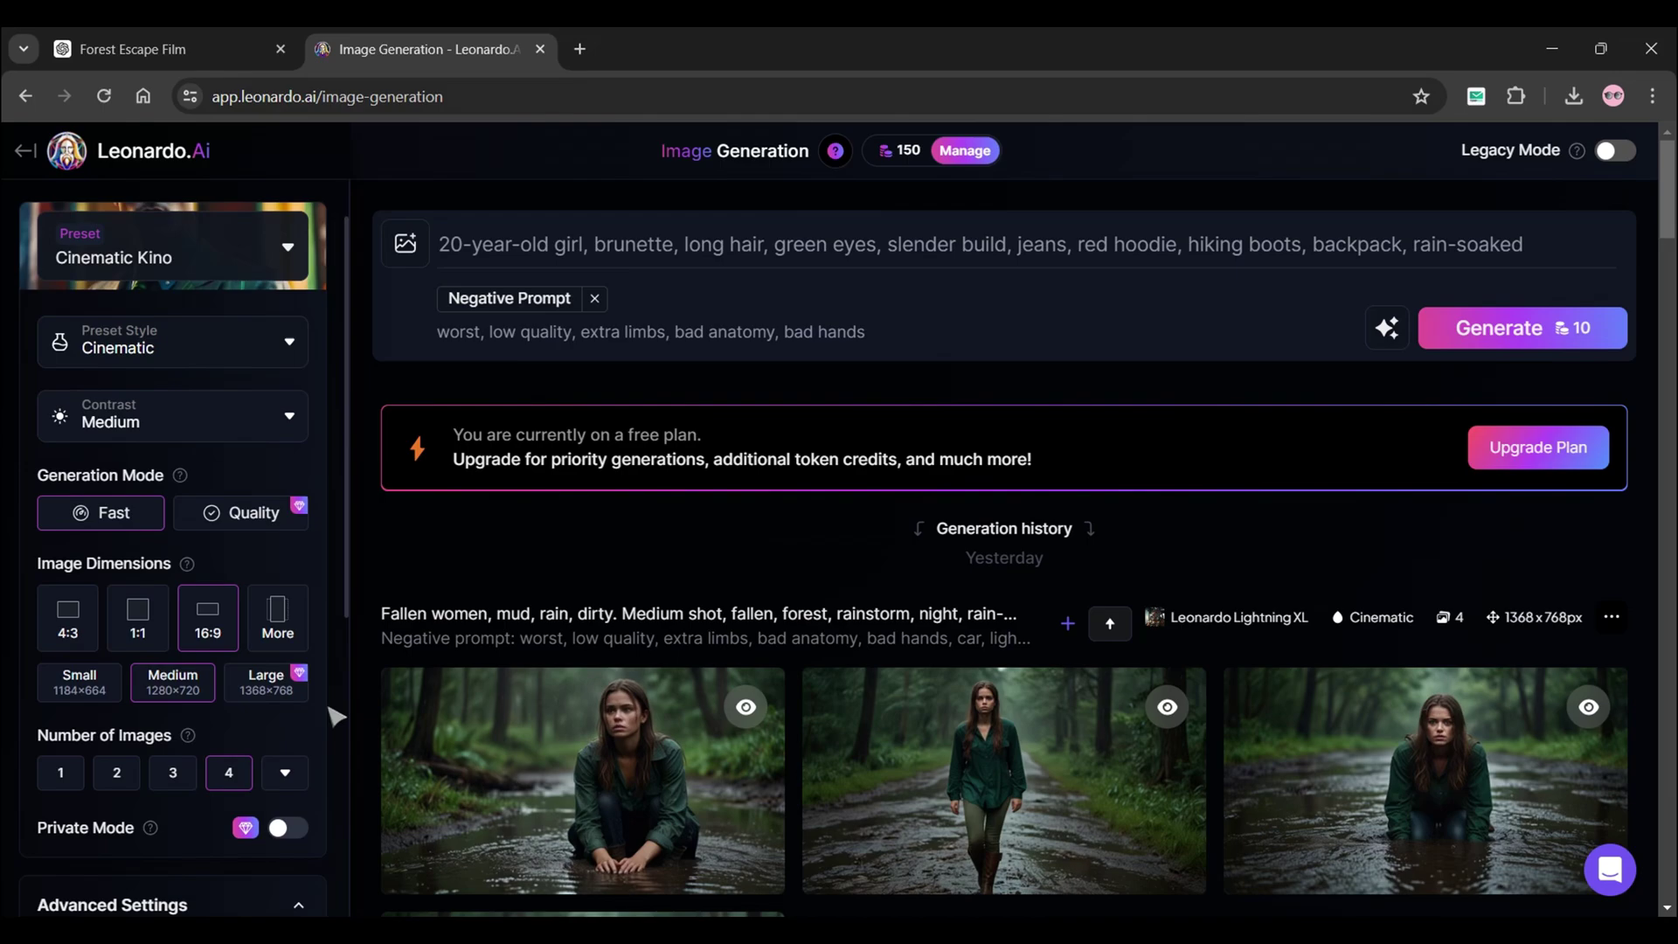
{"action": "left_click", "coordinate": [1518, 342]}
- Browse the generated red-hooded girl images full-size, then return to the ChatGPT breakdown
{"action": "scroll", "coordinate": [1512, 748], "scroll_direction": "down", "scroll_amount": 3}
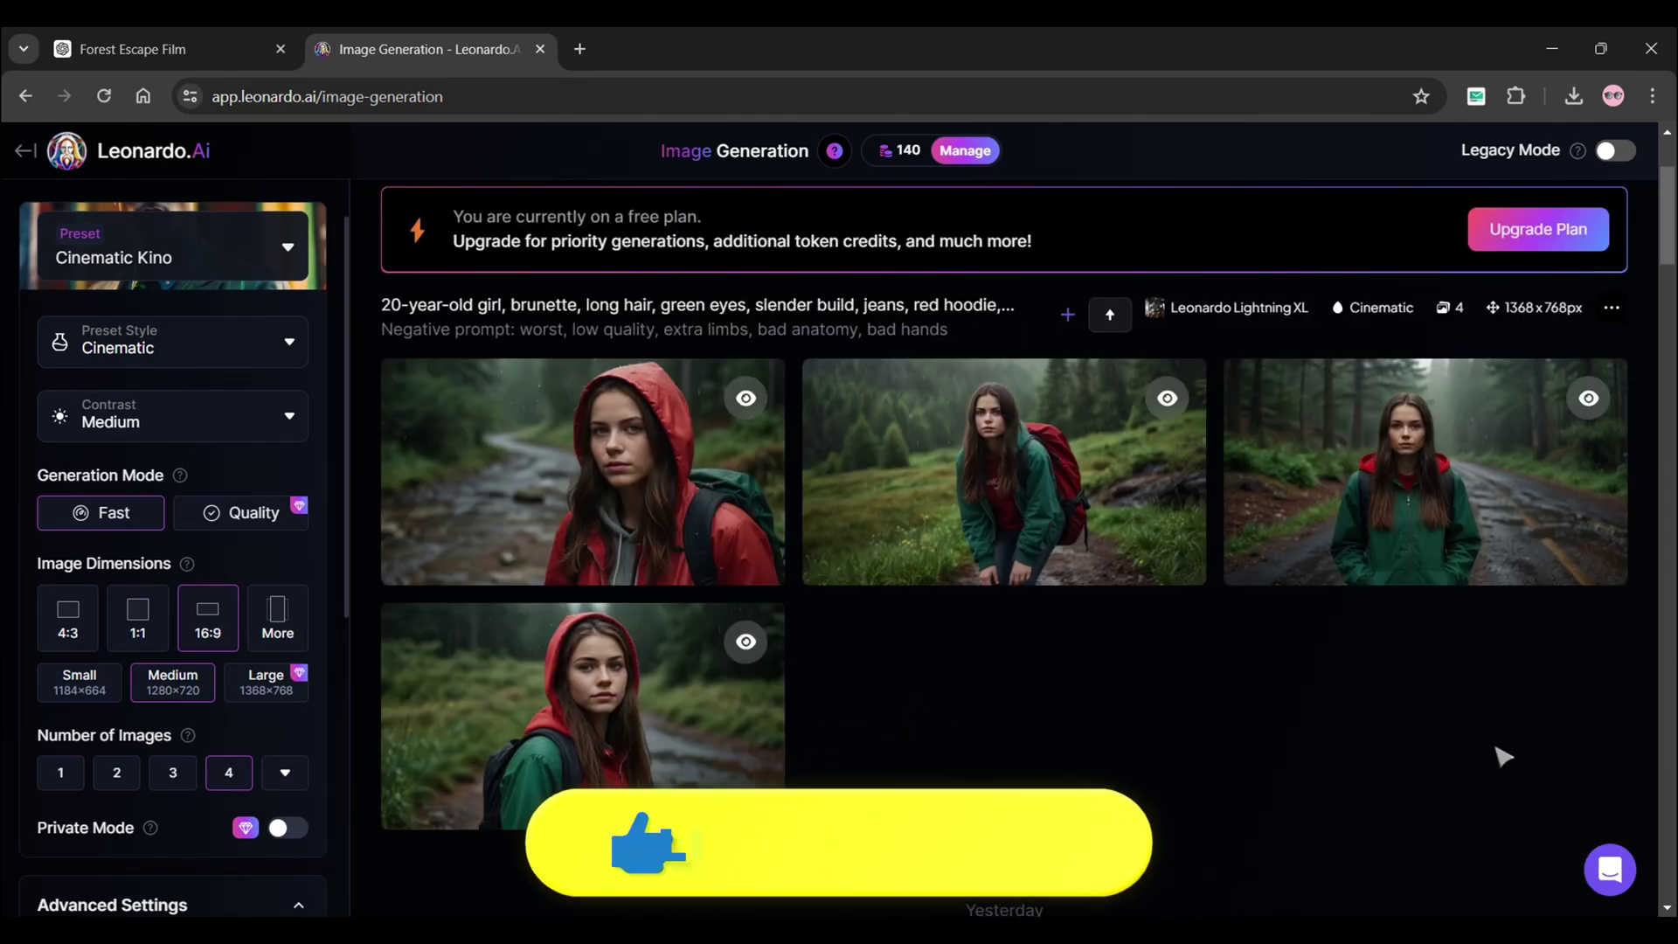
{"action": "left_click", "coordinate": [612, 454]}
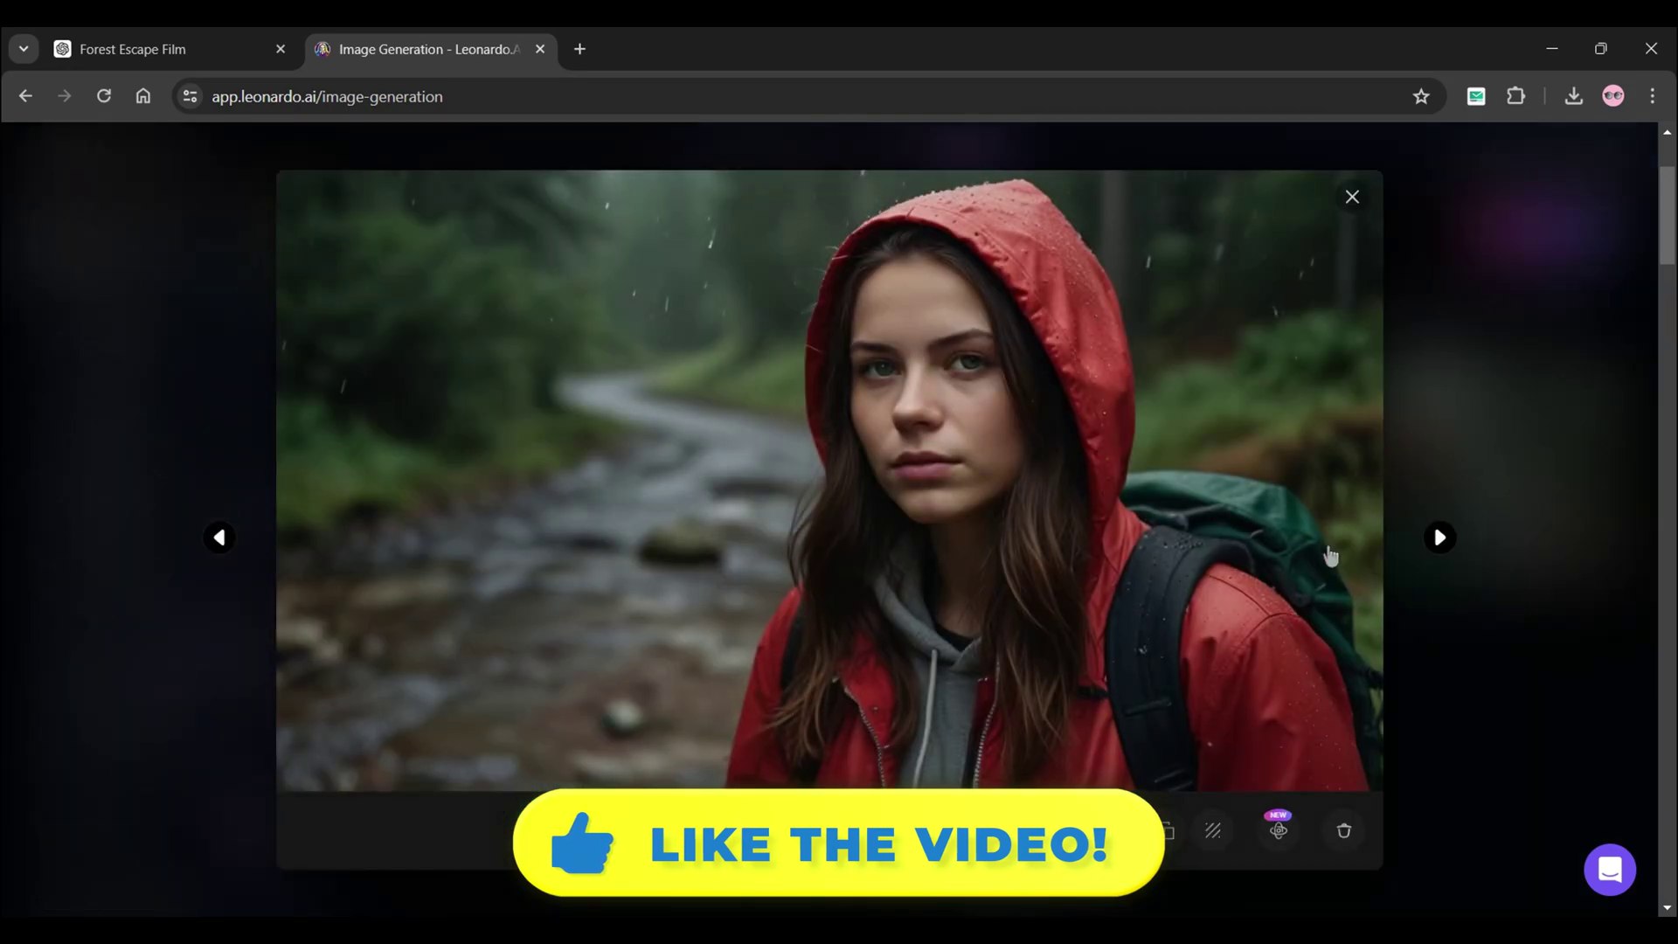
{"action": "left_click", "coordinate": [1439, 537]}
{"action": "left_click", "coordinate": [1438, 536]}
{"action": "left_click", "coordinate": [1439, 537]}
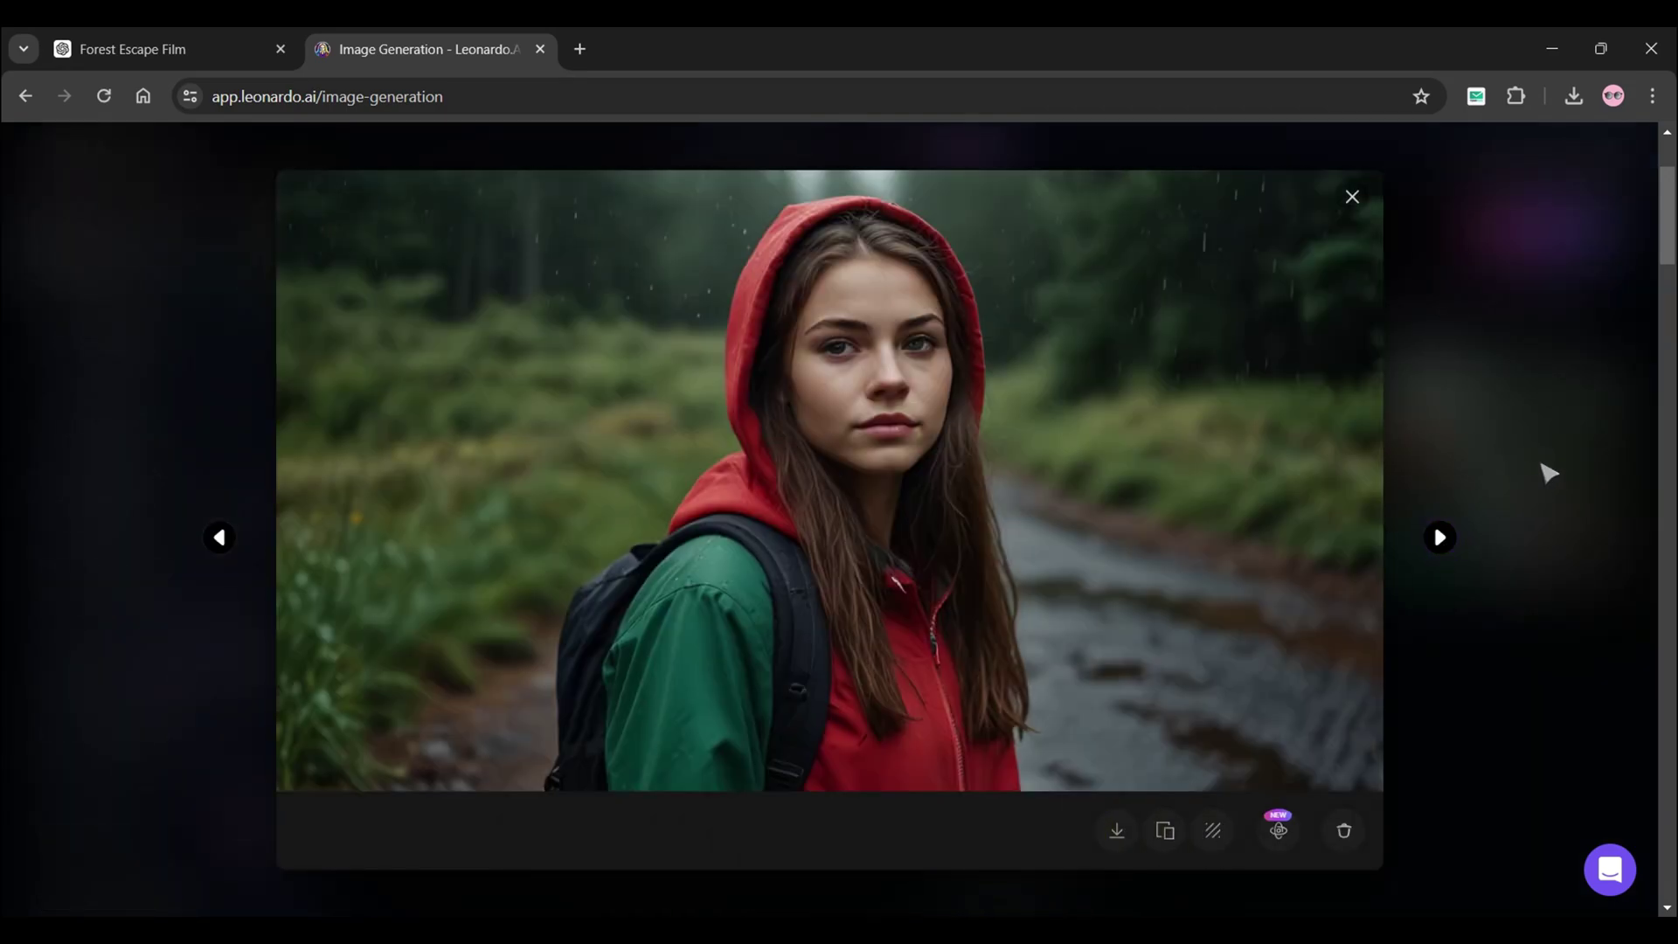
{"action": "left_click", "coordinate": [1446, 673]}
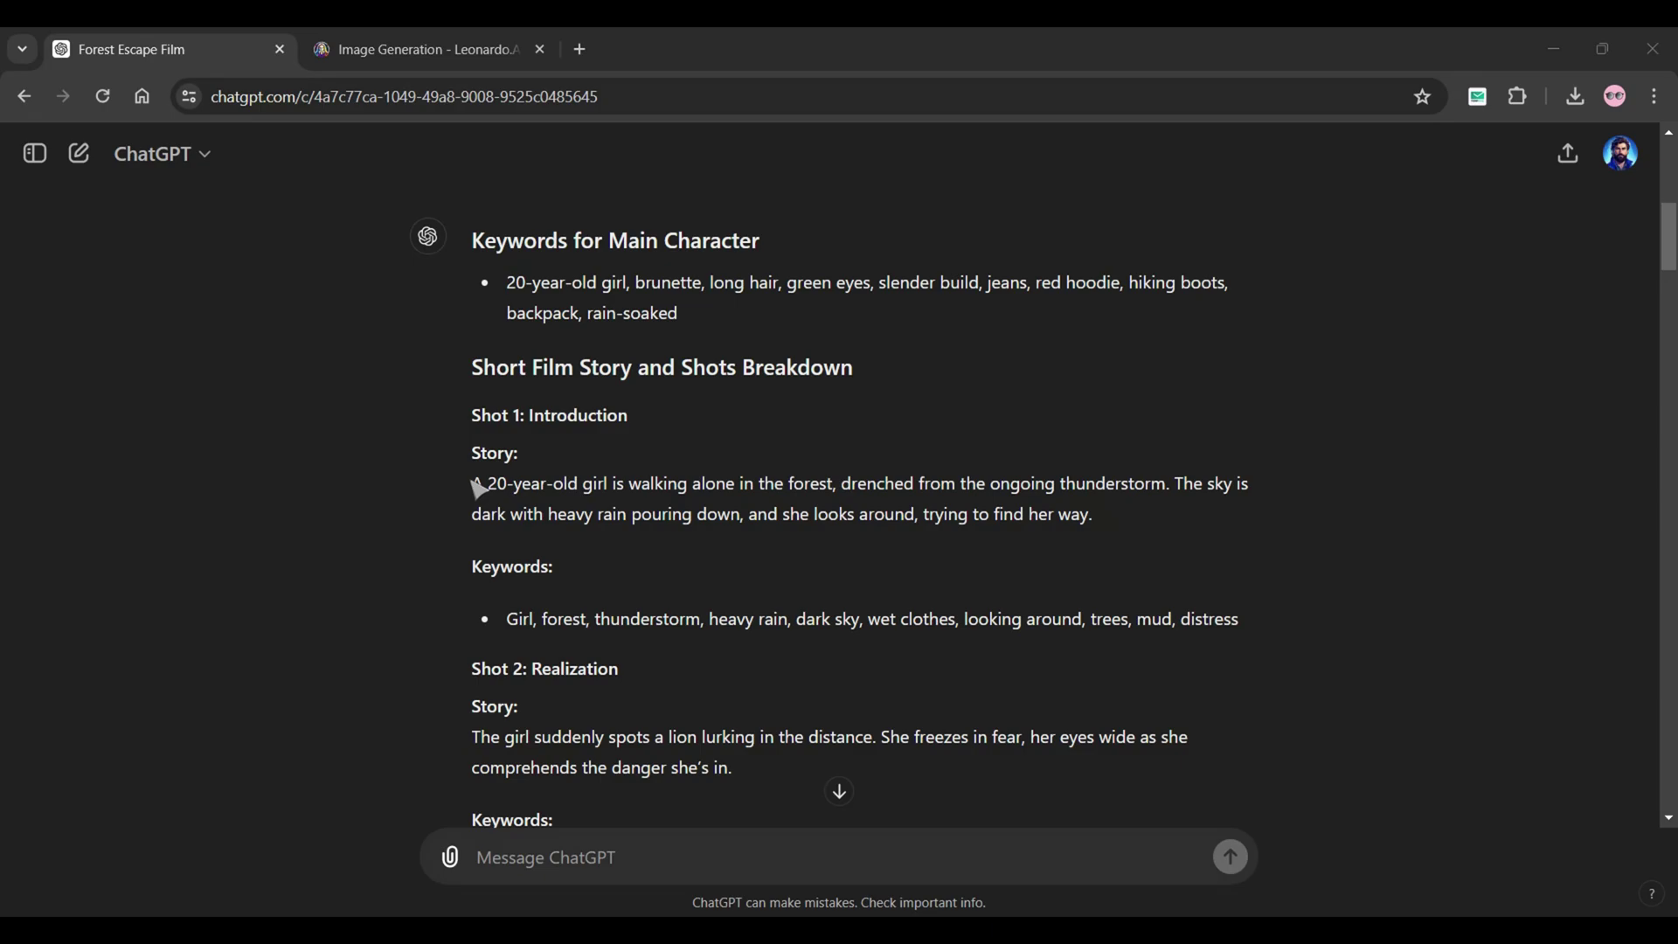
- Generate Shot 1 images from its story, its keywords and the main-character keywords
{"action": "left_click_drag", "start_coordinate": [478, 490], "coordinate": [1124, 509]}
{"action": "right_click", "coordinate": [1040, 495]}
{"action": "left_click", "coordinate": [1071, 510]}
{"action": "left_click", "coordinate": [420, 49]}
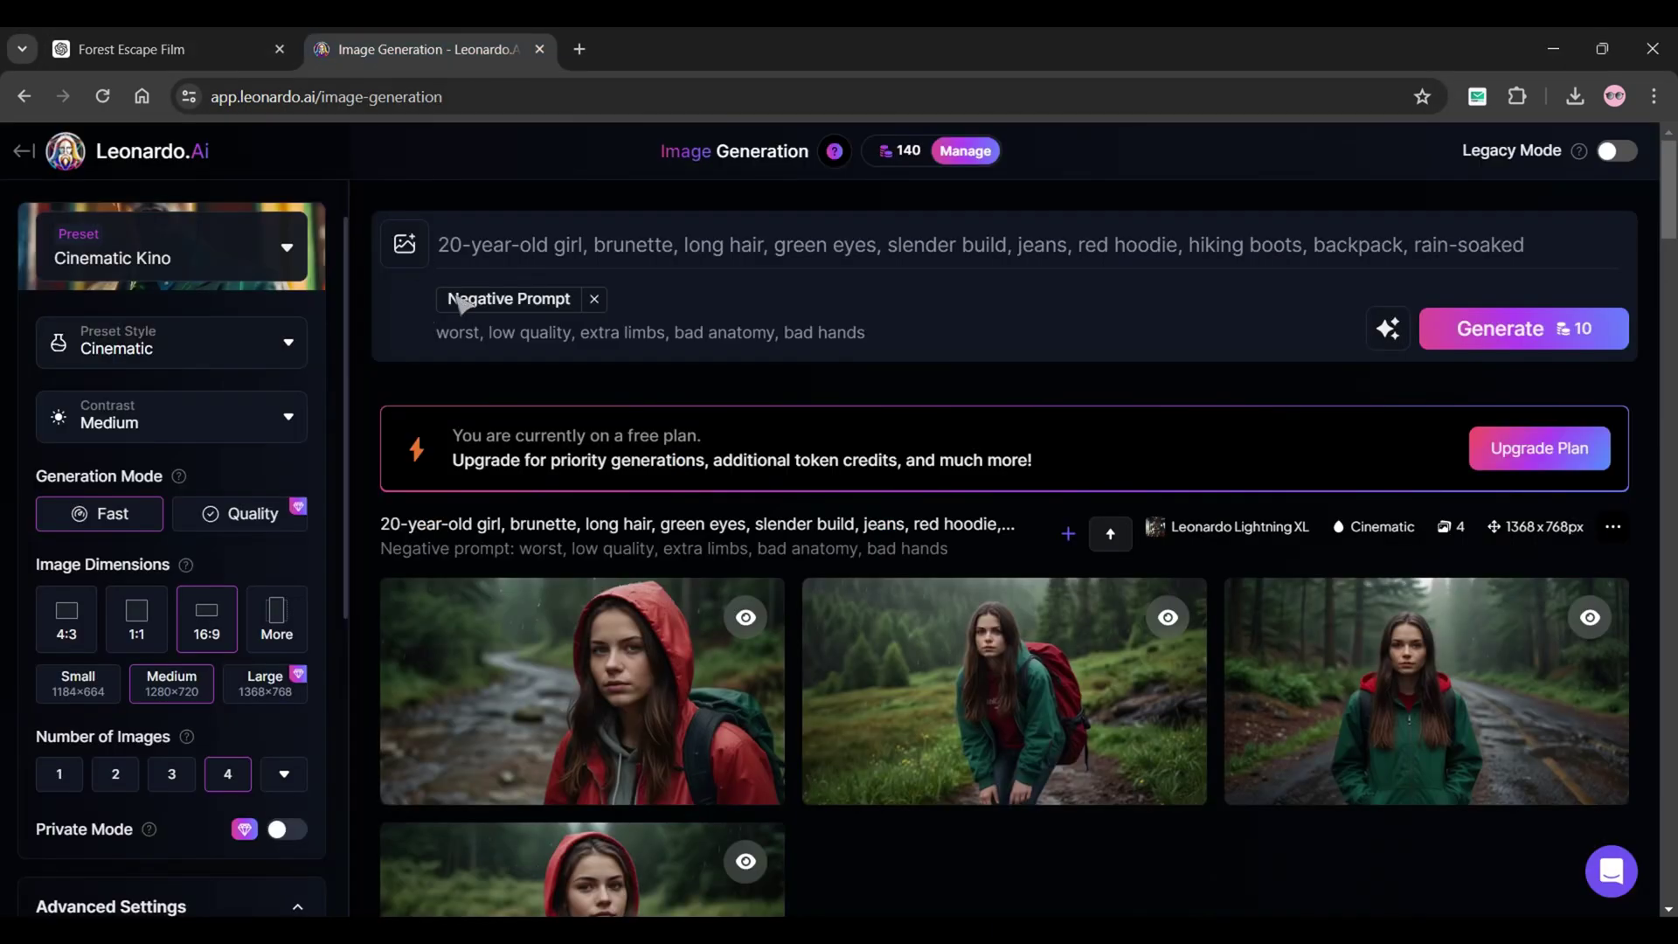
{"action": "triple_click", "coordinate": [501, 254]}
{"action": "left_click", "coordinate": [179, 45]}
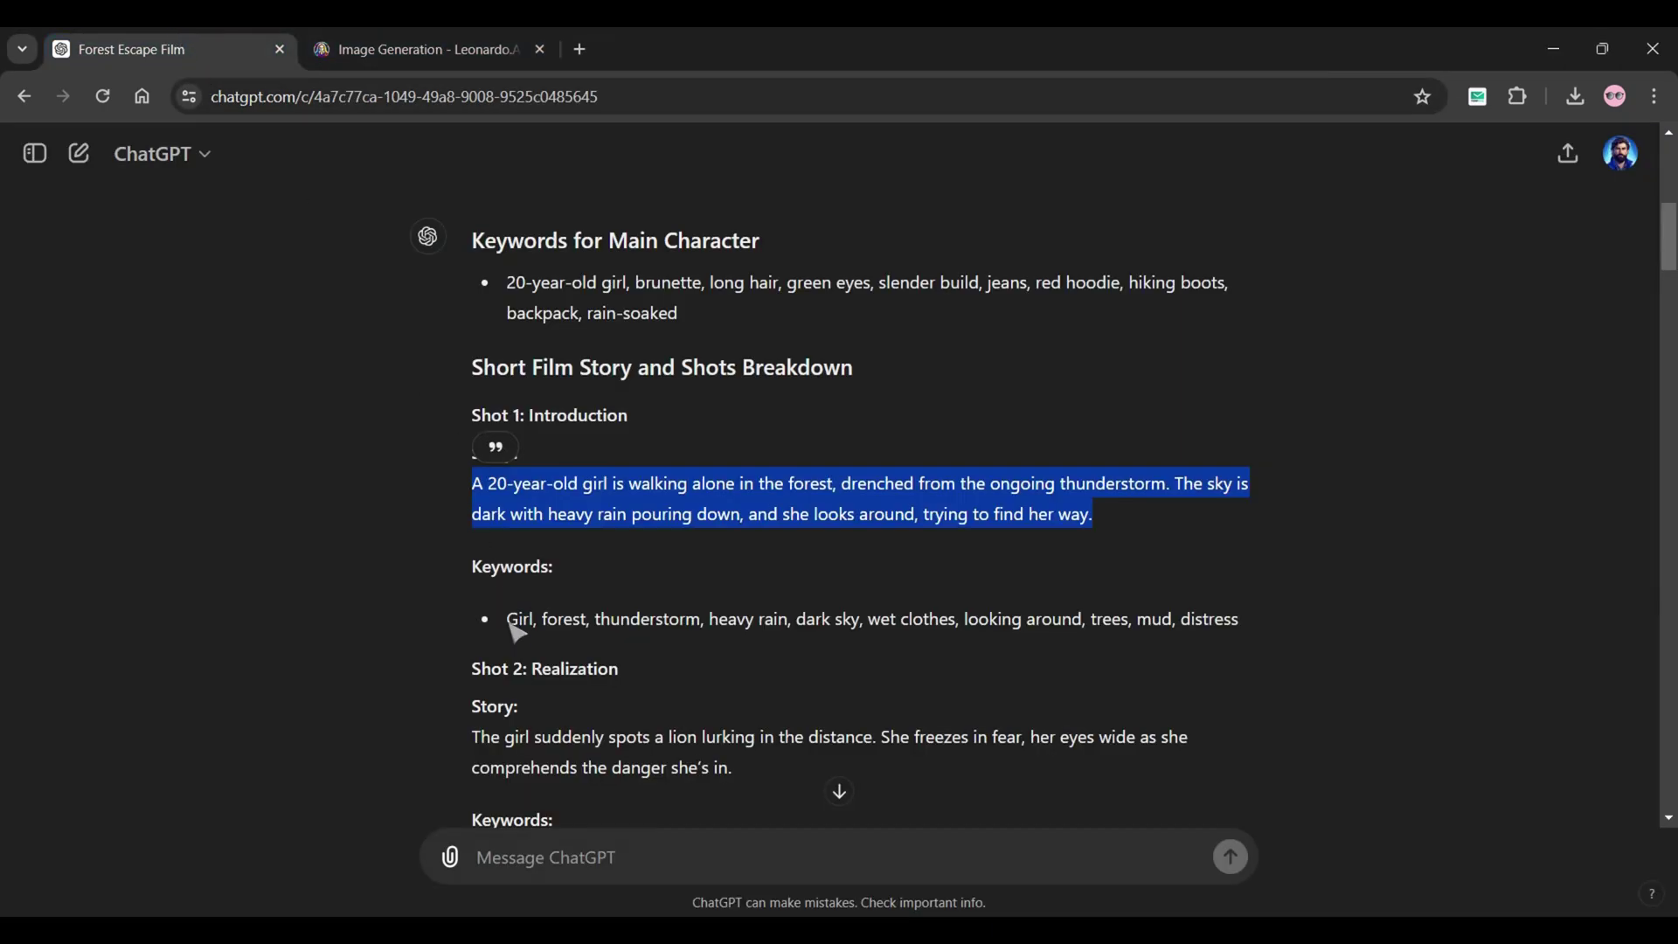
{"action": "left_click_drag", "start_coordinate": [513, 626], "coordinate": [1281, 639]}
{"action": "left_click", "coordinate": [420, 49]}
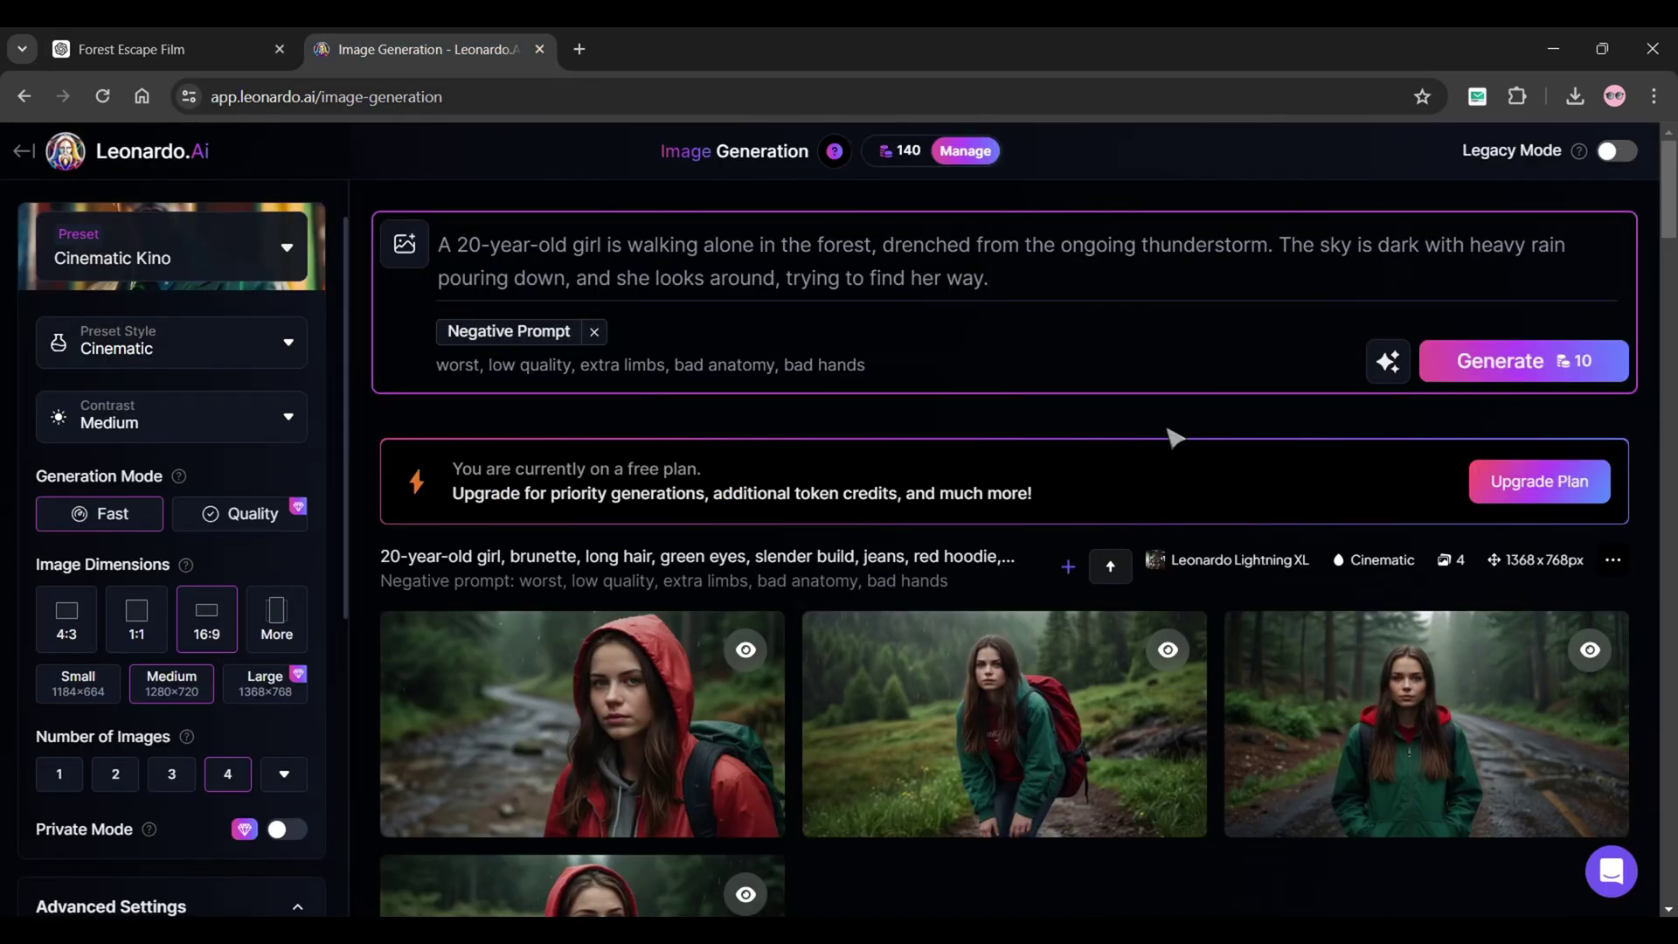
{"action": "key", "text": "ctrl+v"}
{"action": "left_click", "coordinate": [179, 45]}
{"action": "left_click_drag", "start_coordinate": [508, 282], "coordinate": [714, 330]}
{"action": "key", "text": "ctrl+c"}
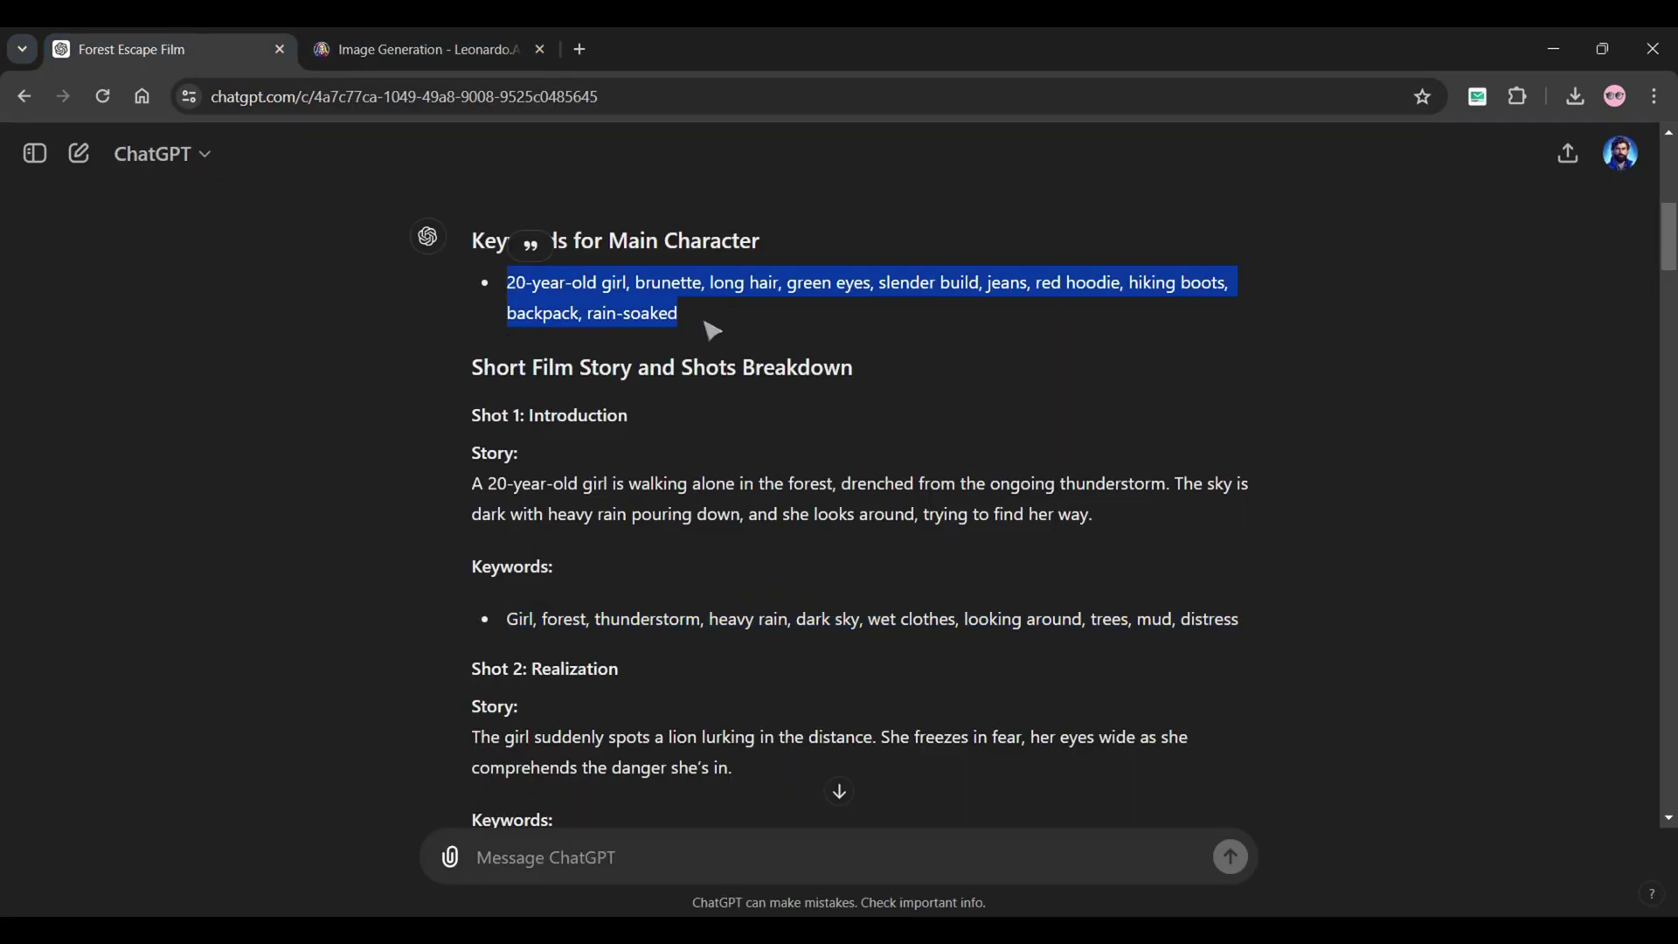
{"action": "key", "text": "ctrl+Tab"}
{"action": "key", "text": "ctrl+v"}
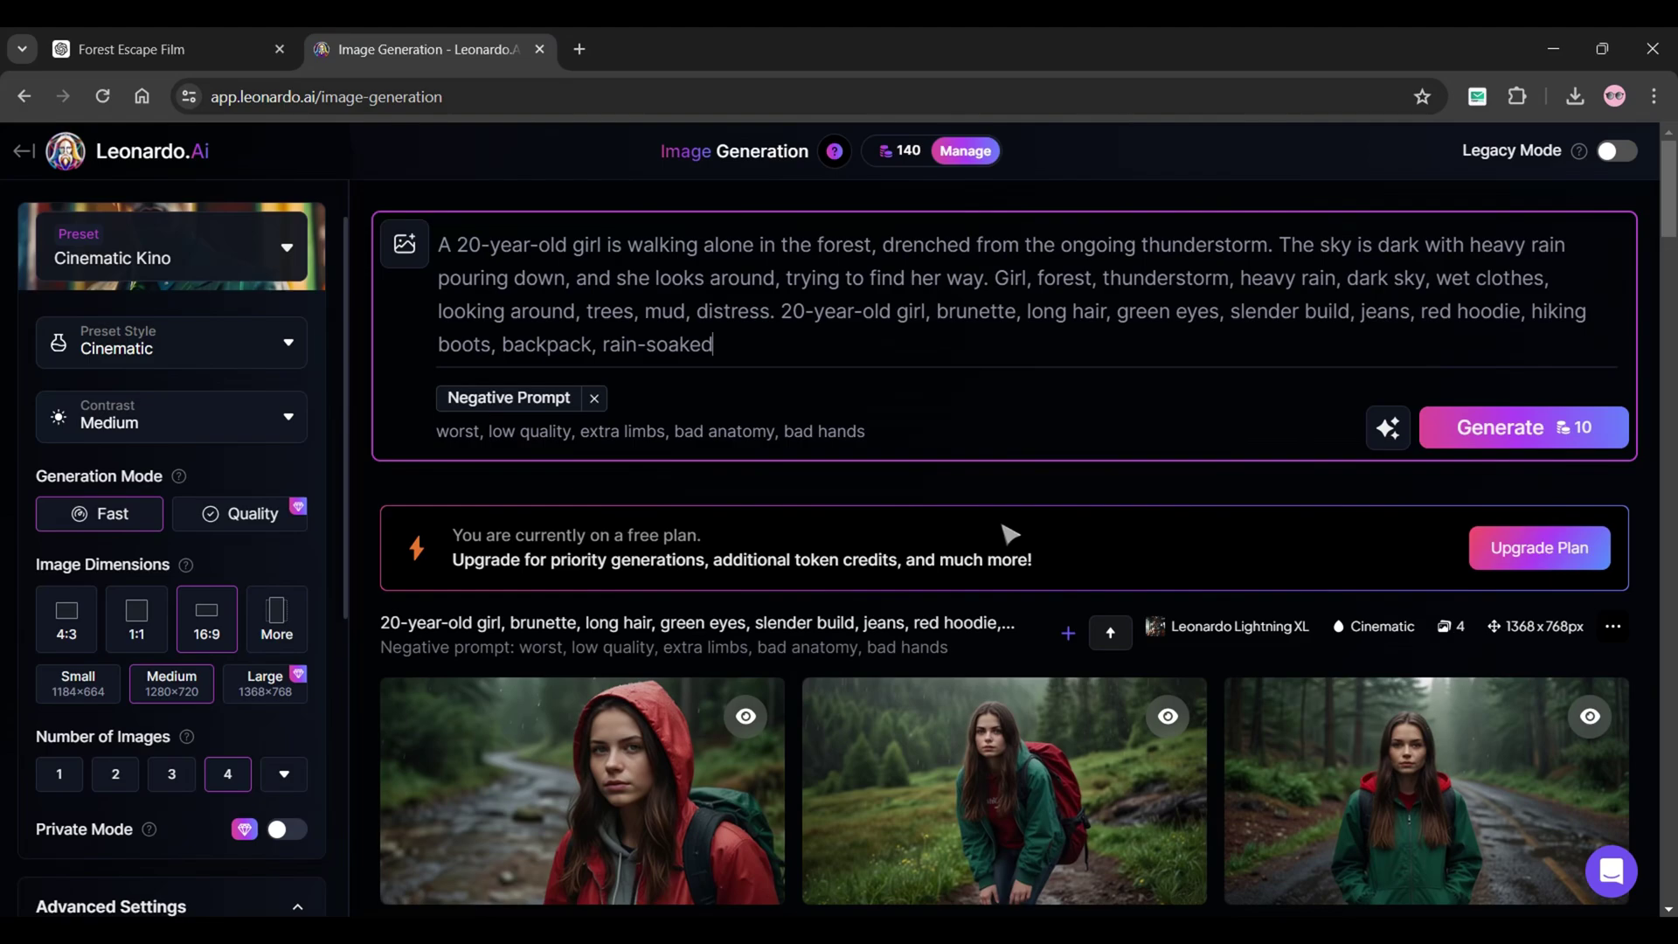
{"action": "left_click", "coordinate": [1503, 434]}
{"action": "scroll", "coordinate": [1266, 749], "scroll_direction": "down", "scroll_amount": 4}
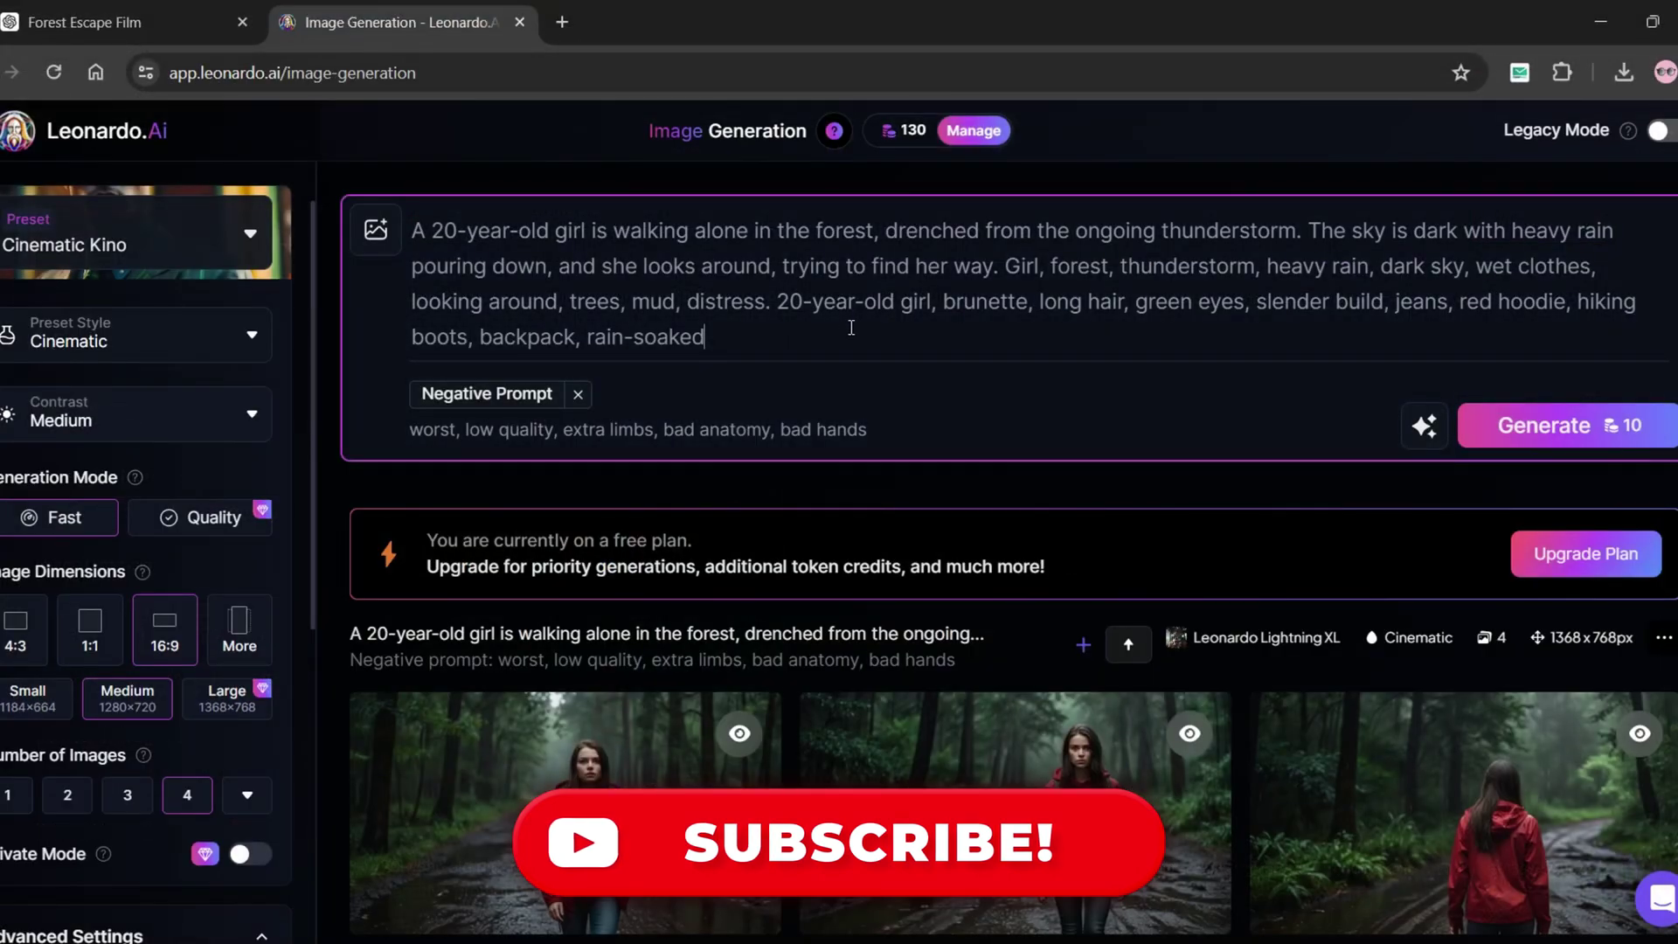
- Generate Shot 2 images from the lion-spotting story, its keywords and the character keywords
{"action": "key", "text": "ctrl+a"}
{"action": "key", "text": "ctrl+v"}
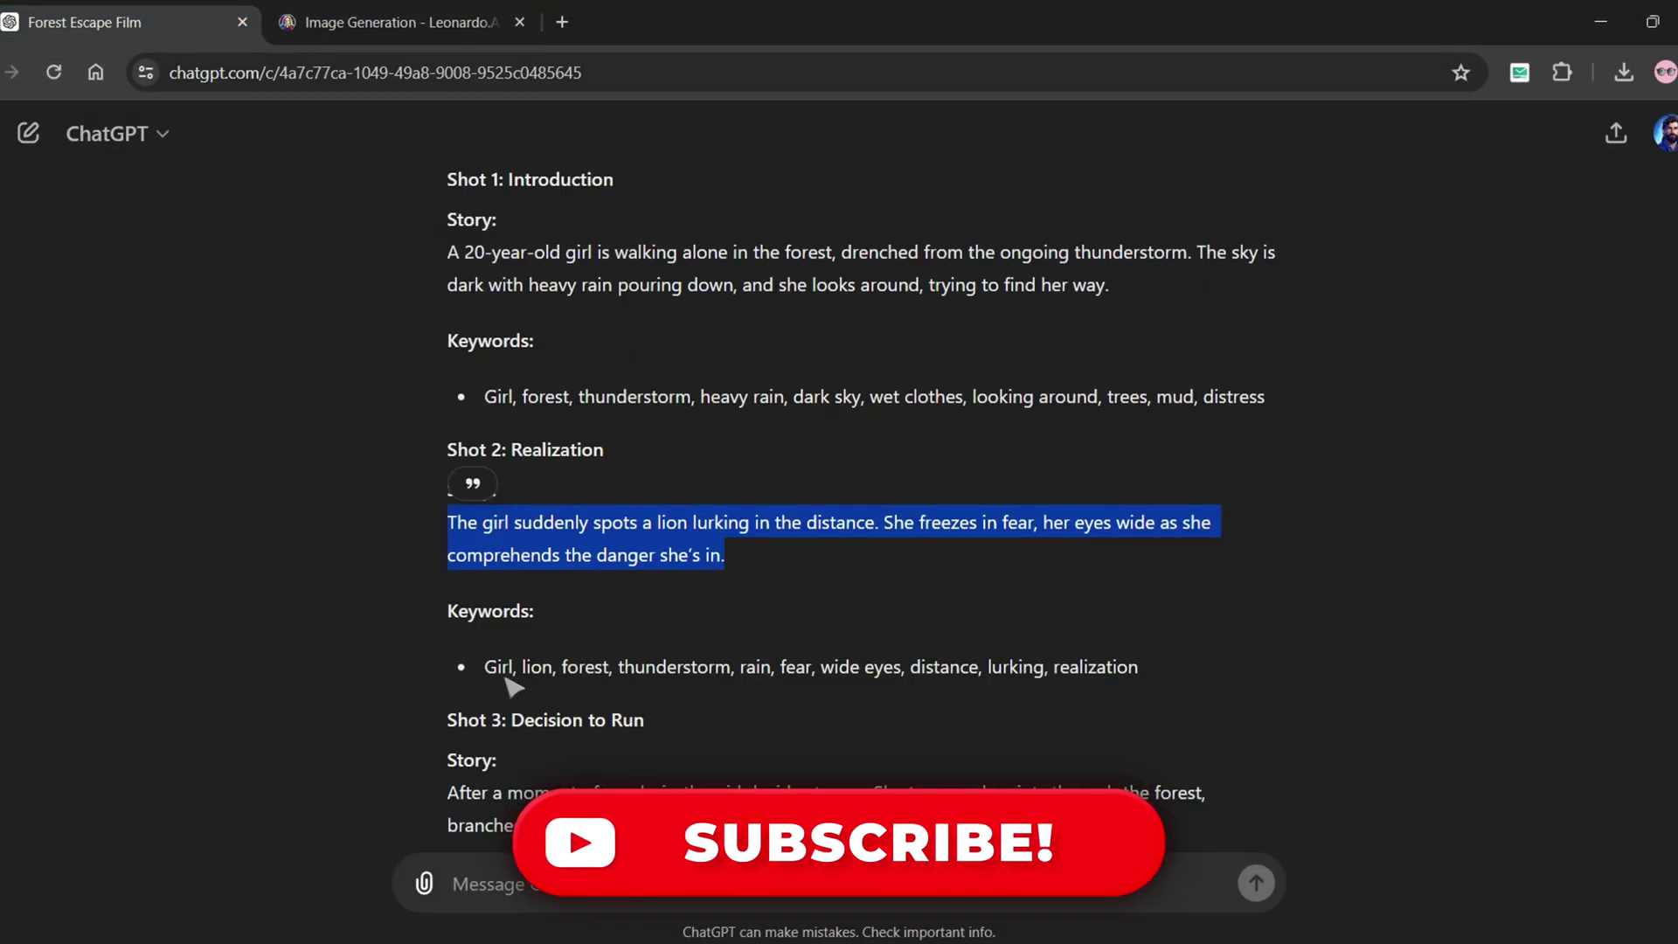
{"action": "left_click_drag", "start_coordinate": [483, 668], "coordinate": [1138, 669]}
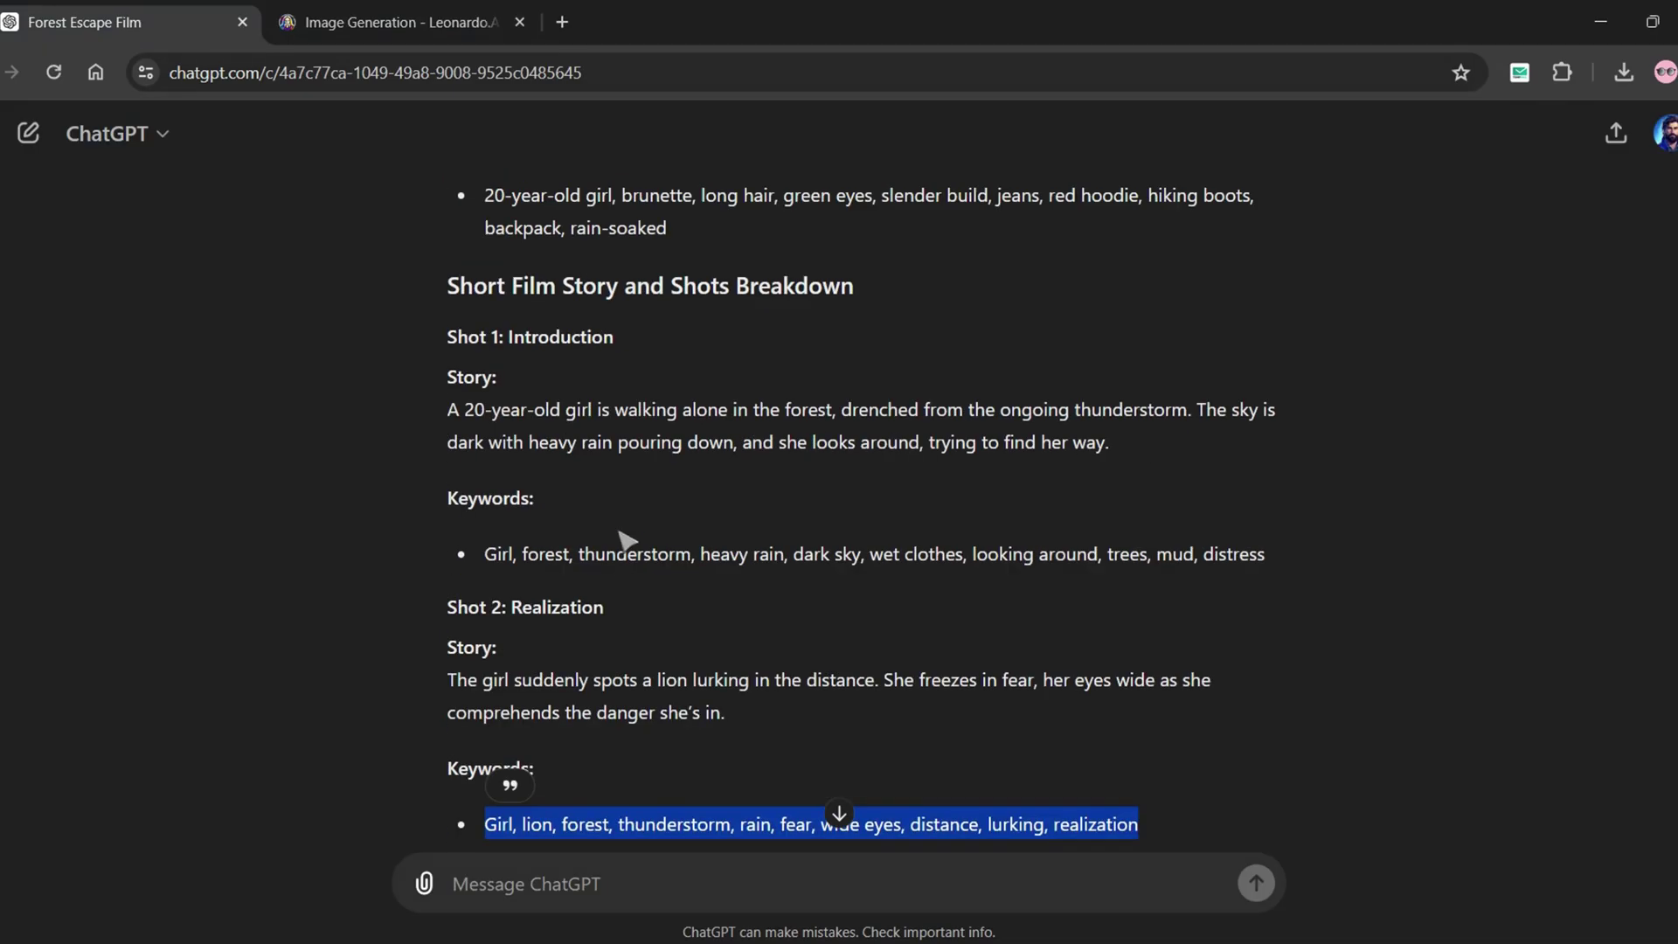
{"action": "scroll", "coordinate": [487, 270], "scroll_direction": "up", "scroll_amount": 1}
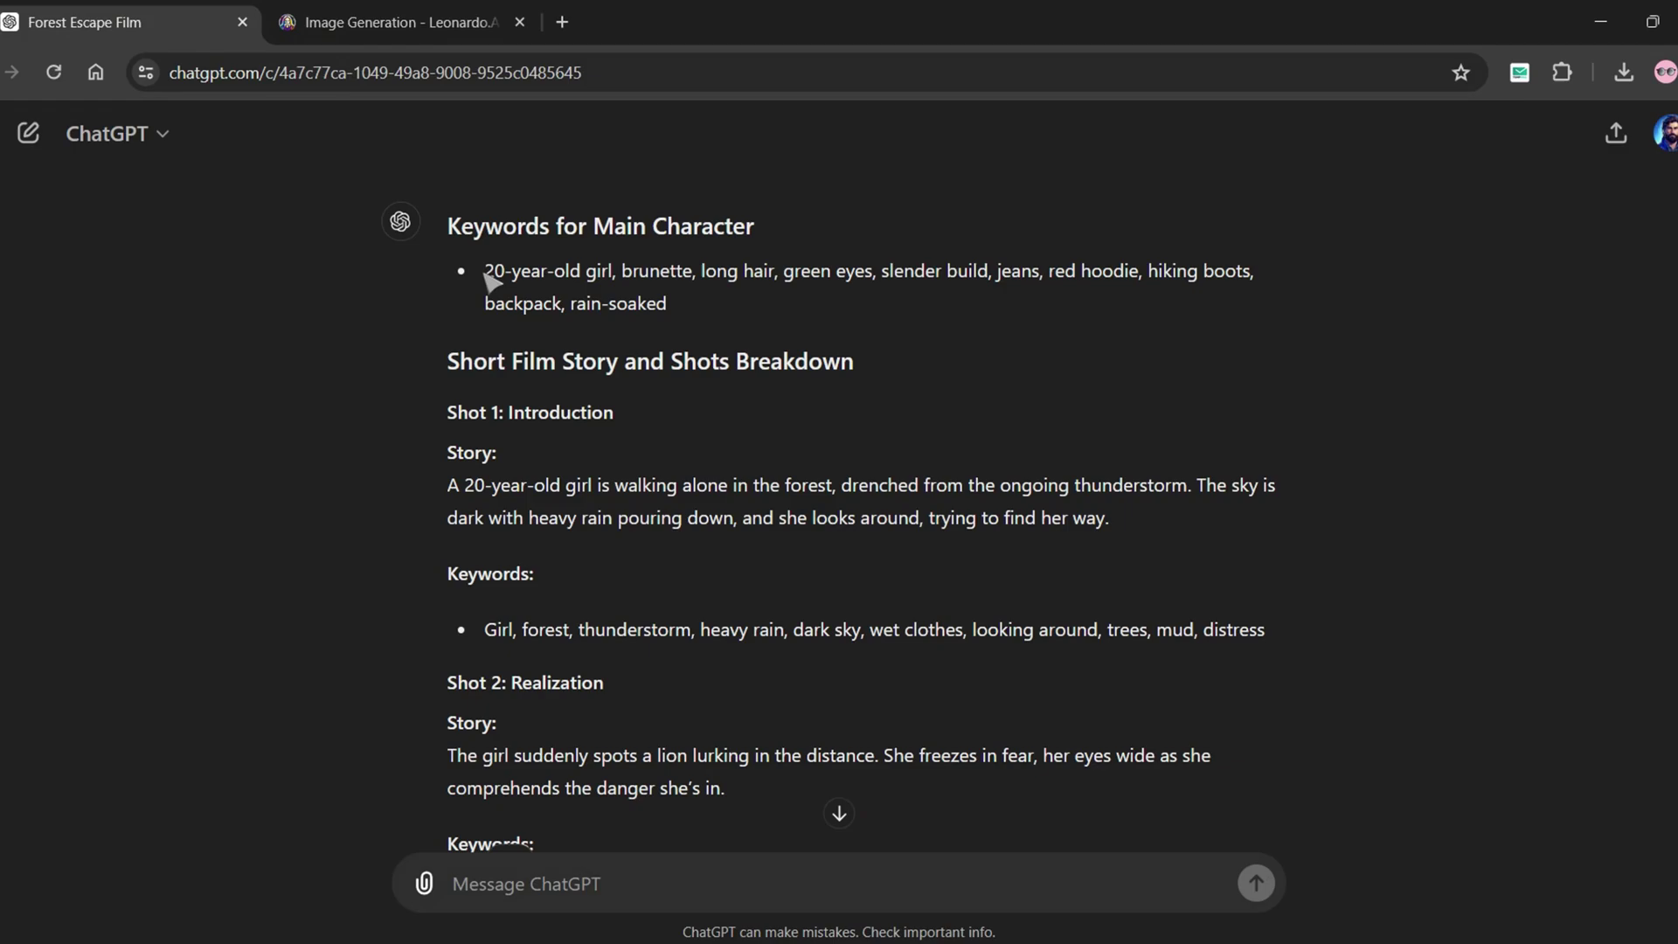
{"action": "triple_click", "coordinate": [487, 270]}
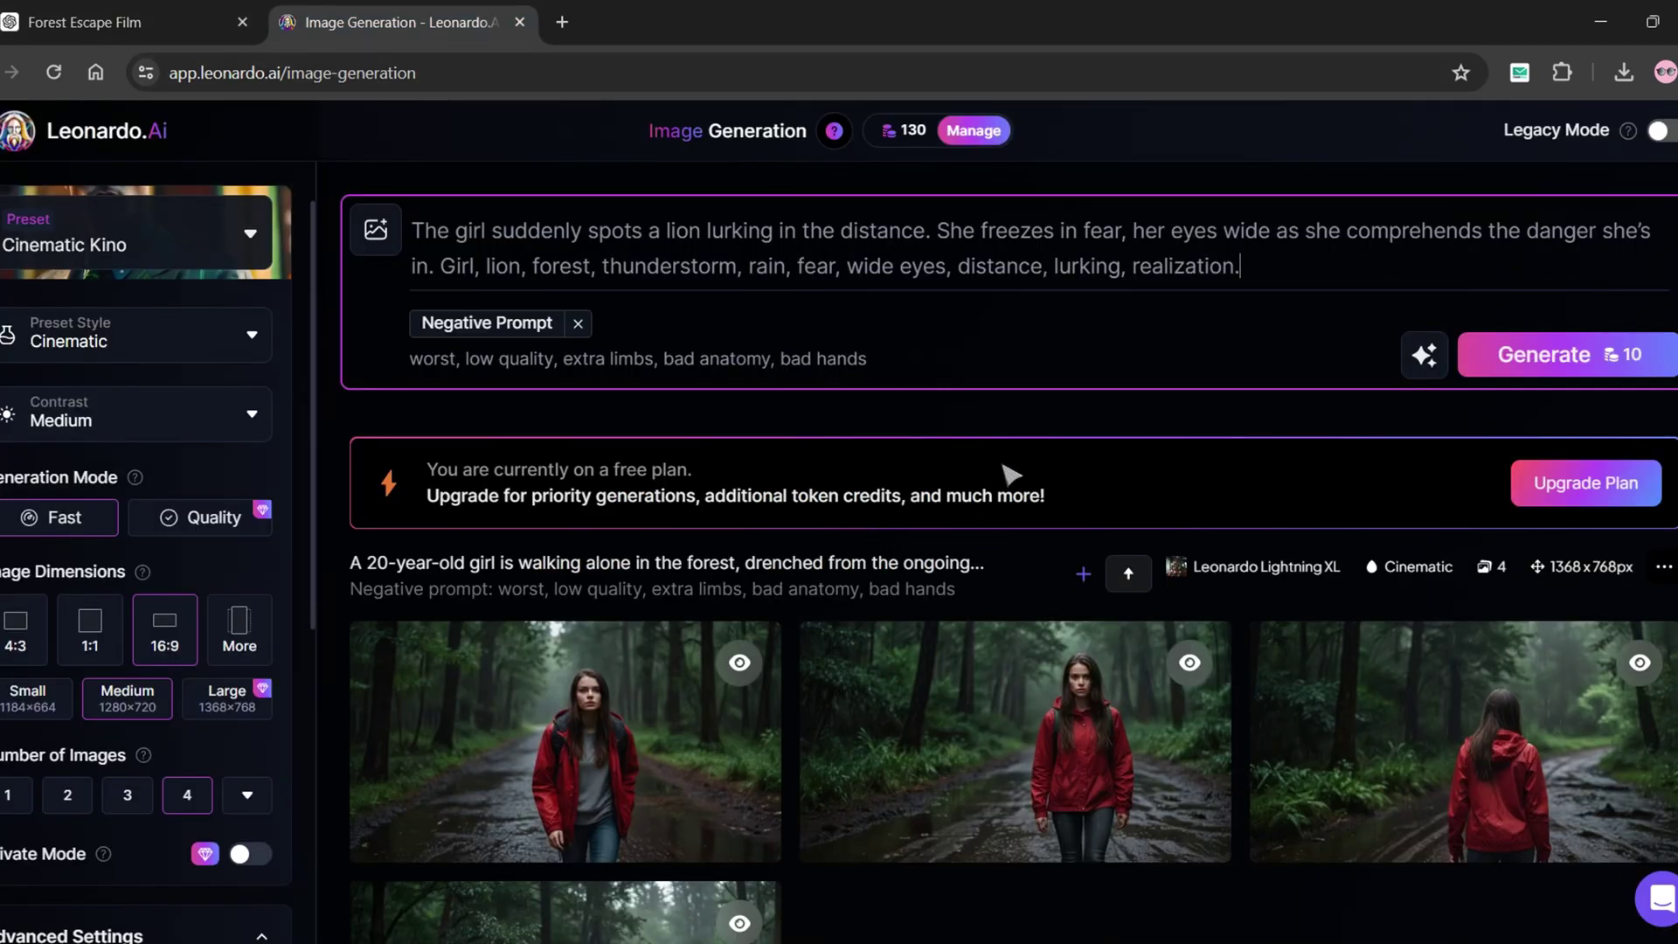
{"action": "key", "text": "ctrl+v"}
{"action": "left_click", "coordinate": [1591, 394]}
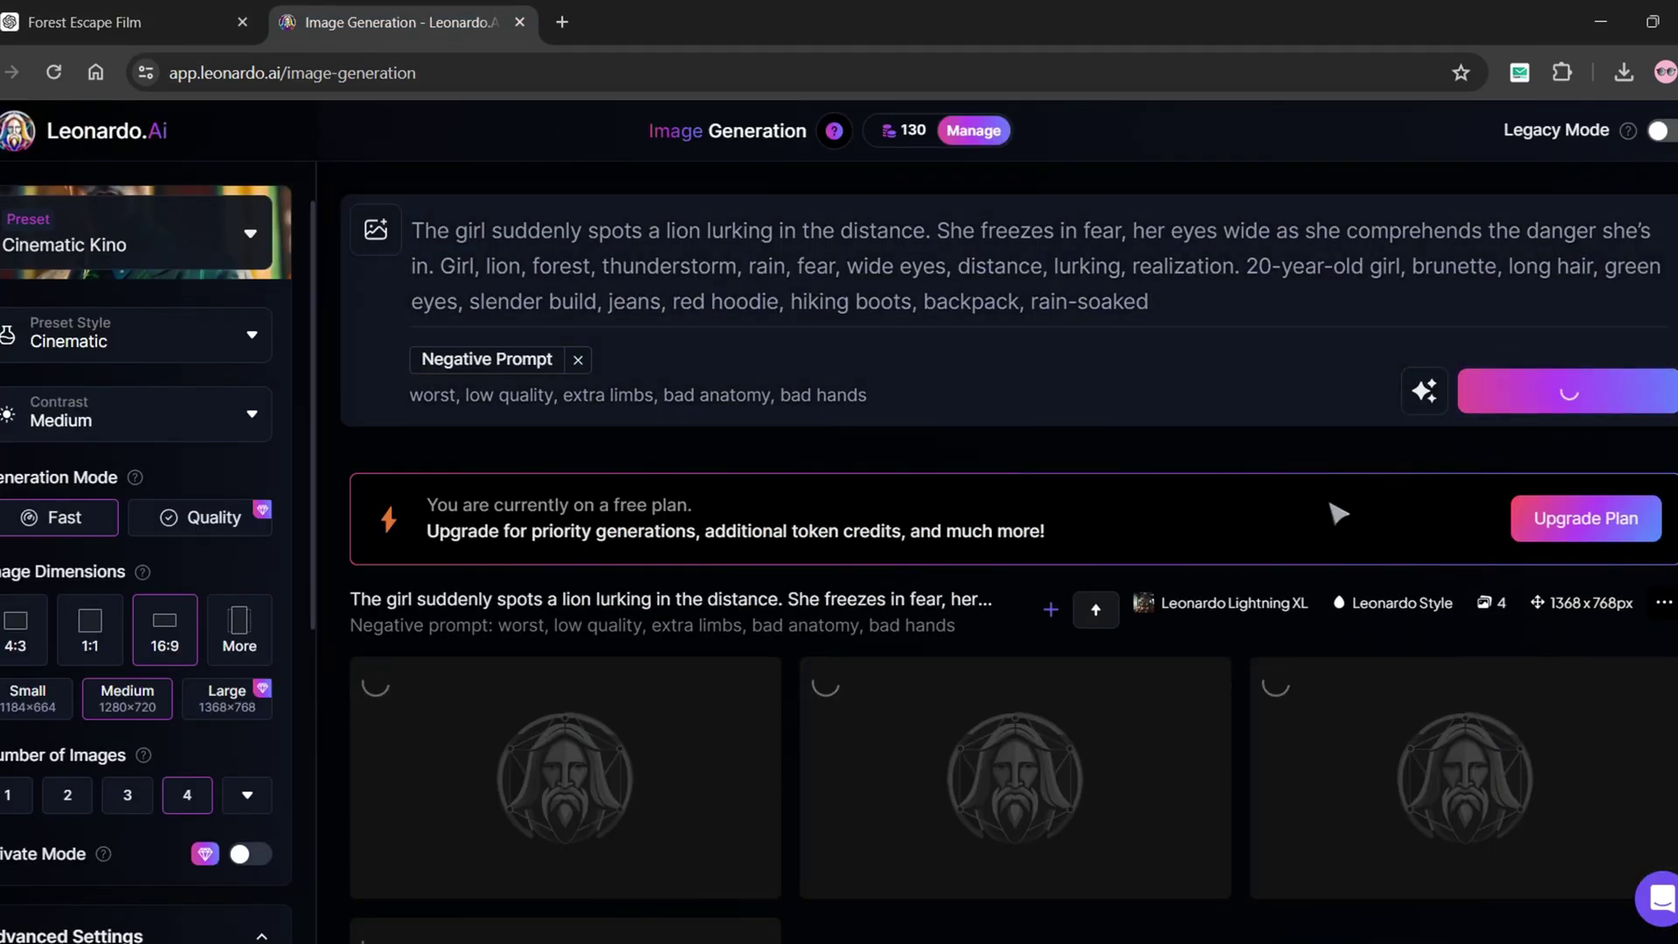
{"action": "scroll", "coordinate": [1337, 516], "scroll_direction": "down", "scroll_amount": 4}
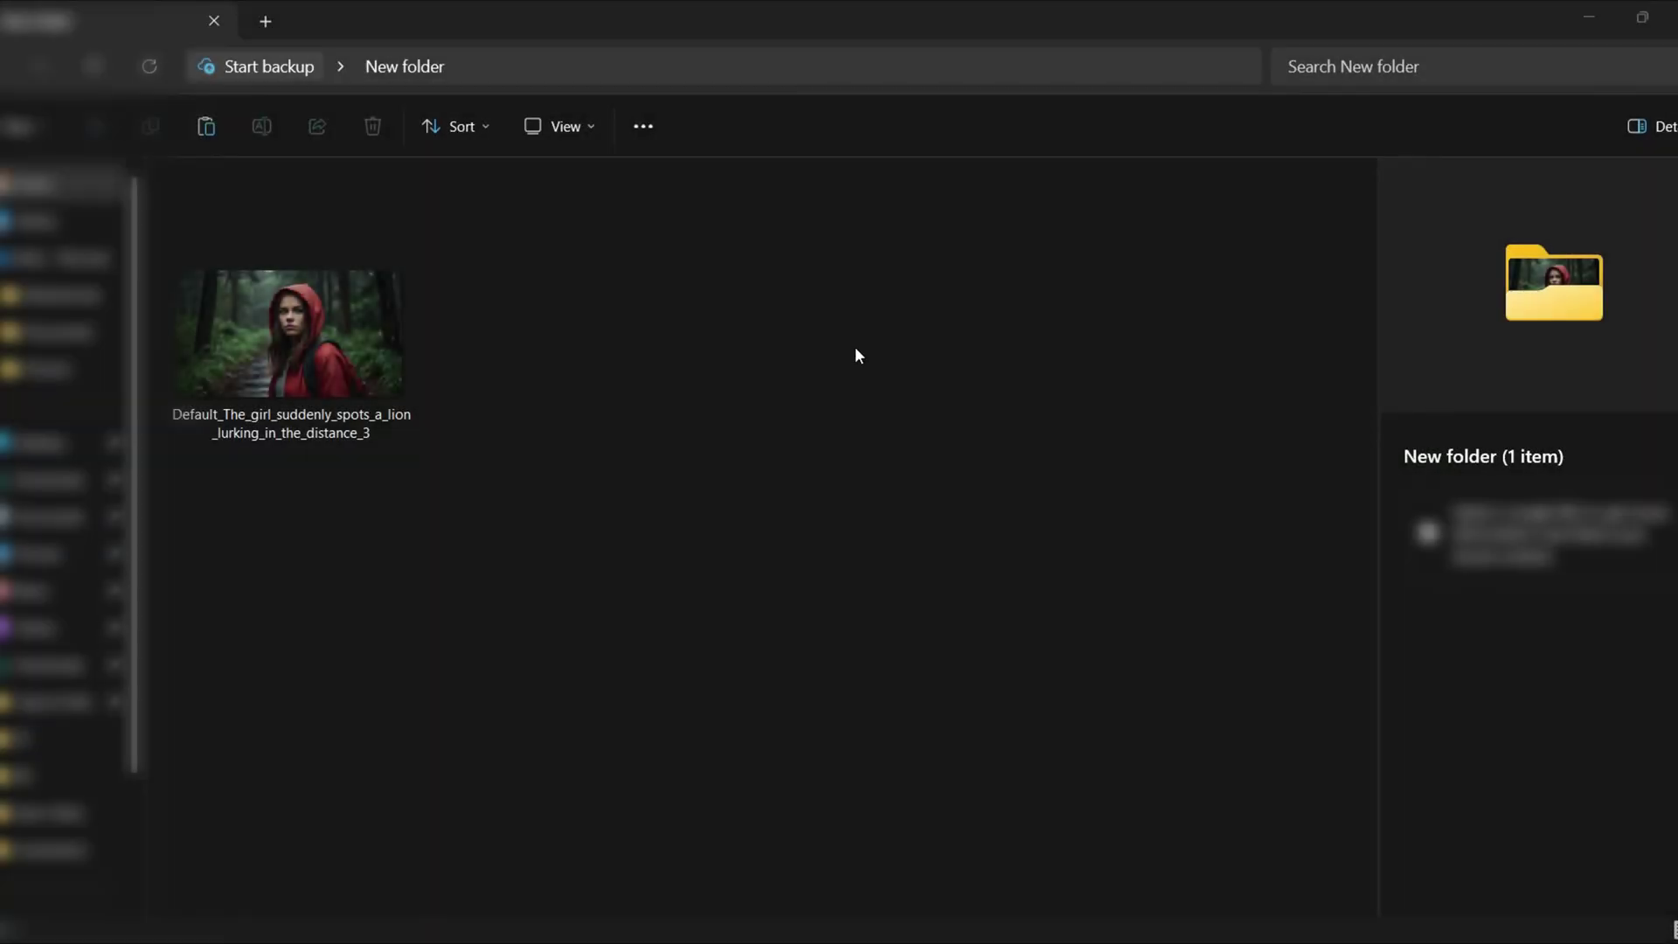
- Rename the downloaded lion-spotting image to 'Shot 3'
{"action": "left_click", "coordinate": [262, 126]}
{"action": "type", "text": "Shot 3"}
{"action": "left_click", "coordinate": [697, 283]}
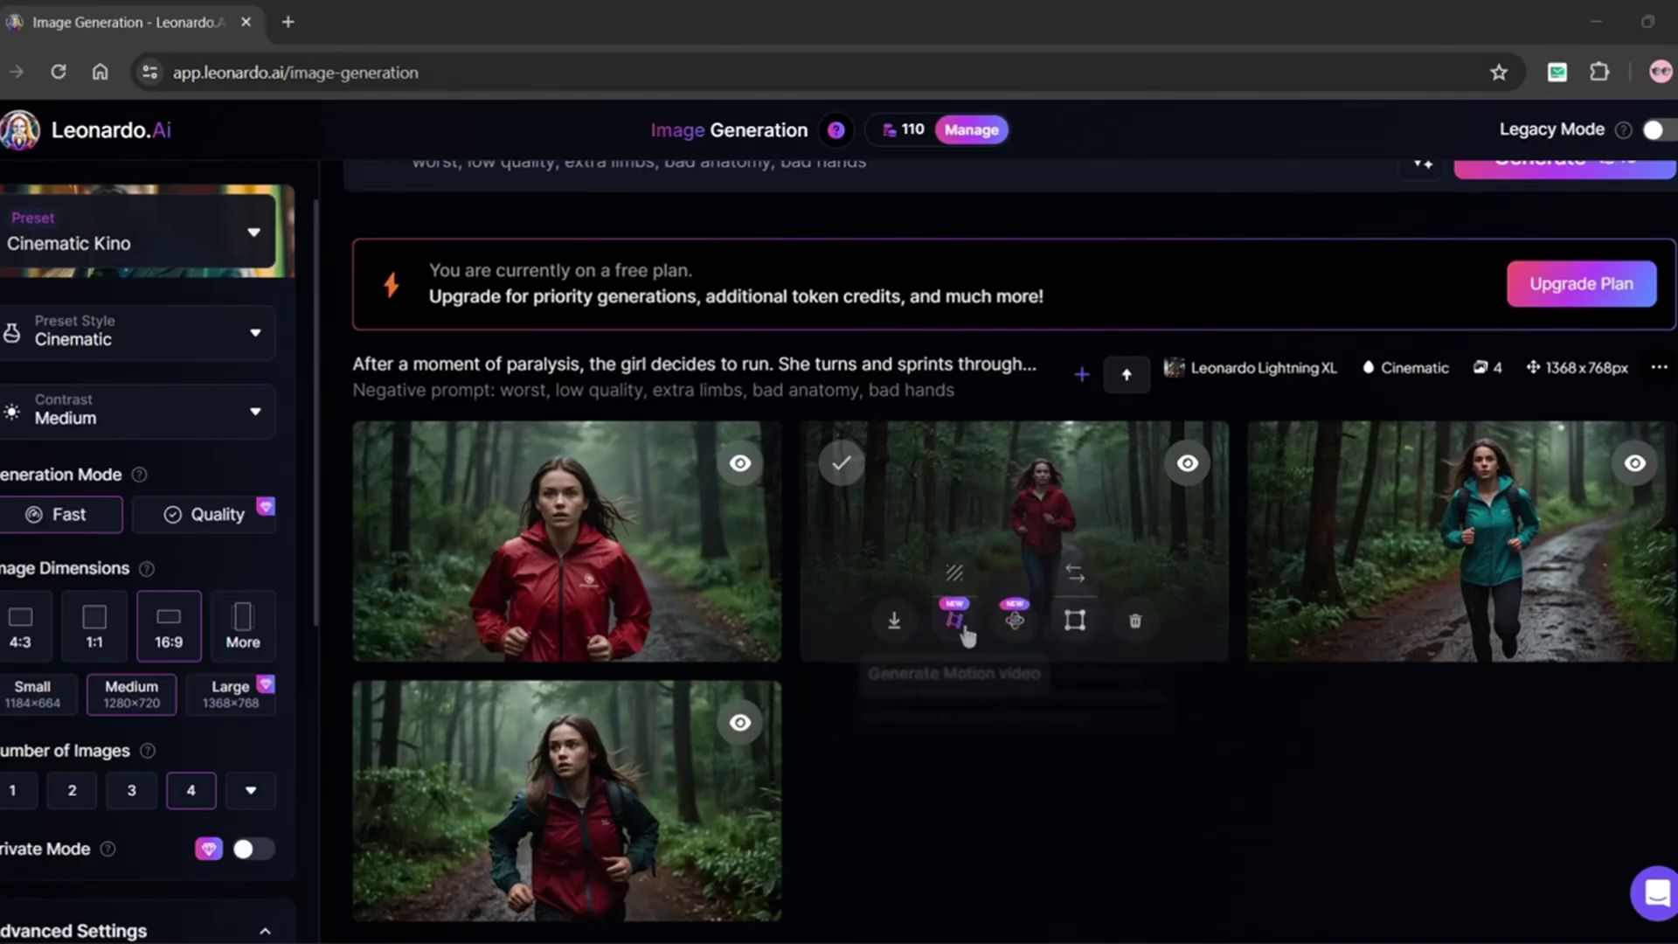
- Bring up the Generate Motion video option for the running-girl image
{"action": "left_click", "coordinate": [953, 622]}
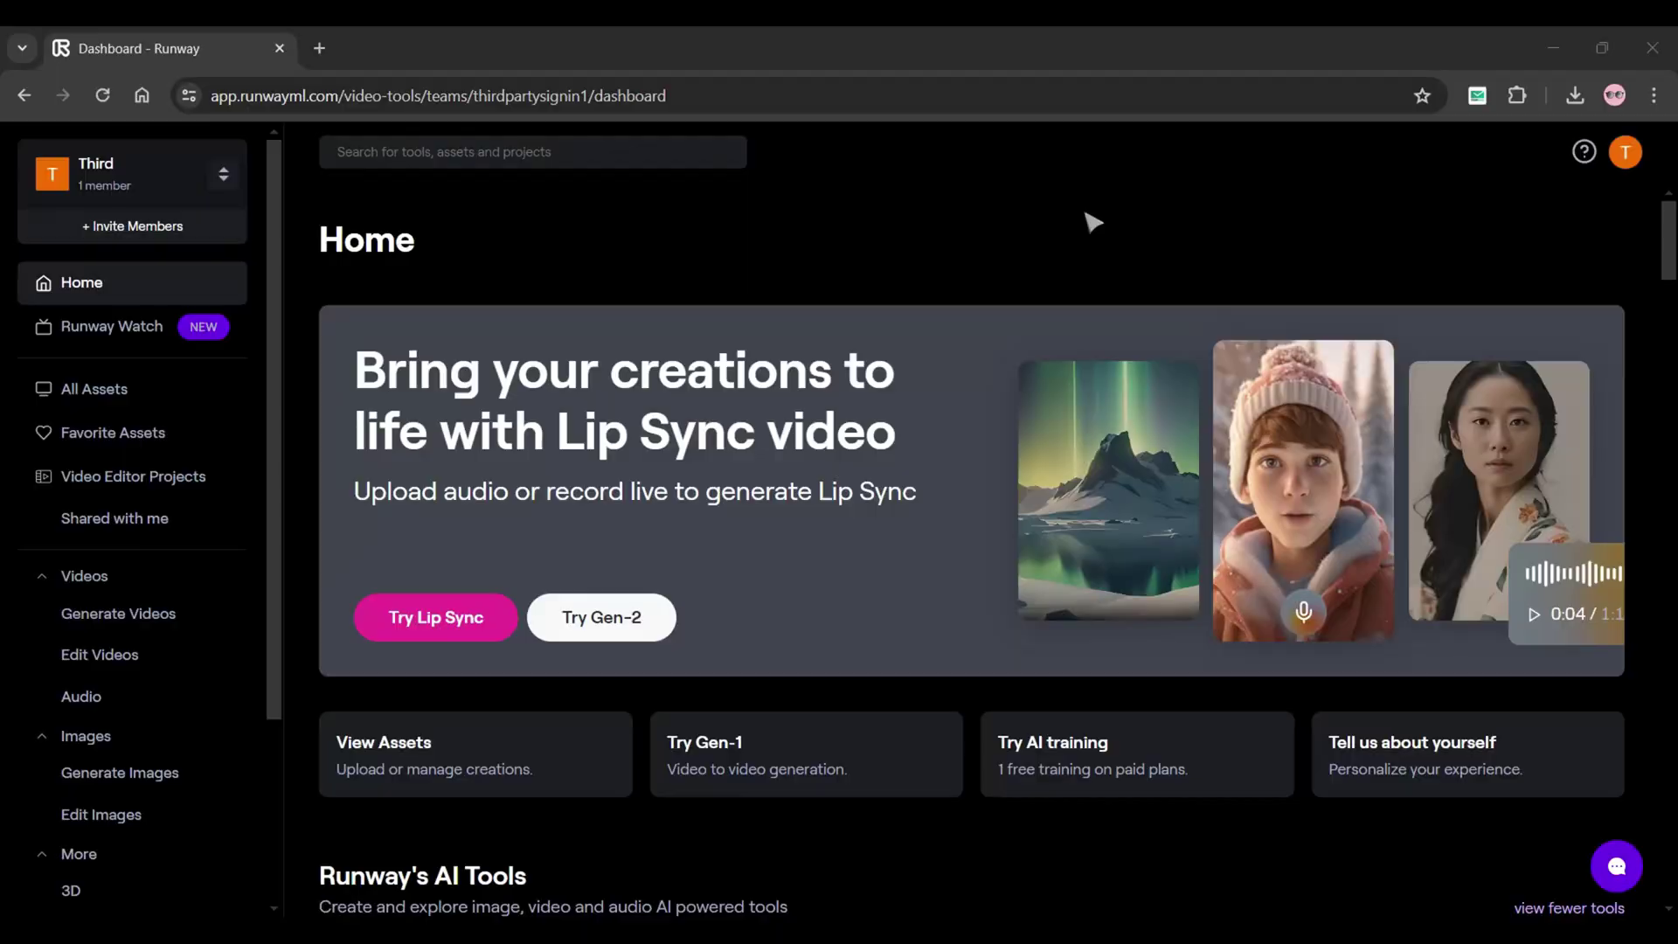
- Load Shot 1 as the input image in Runway's Text/Image to Video tool
{"action": "scroll", "coordinate": [1092, 223], "scroll_direction": "down", "scroll_amount": 5}
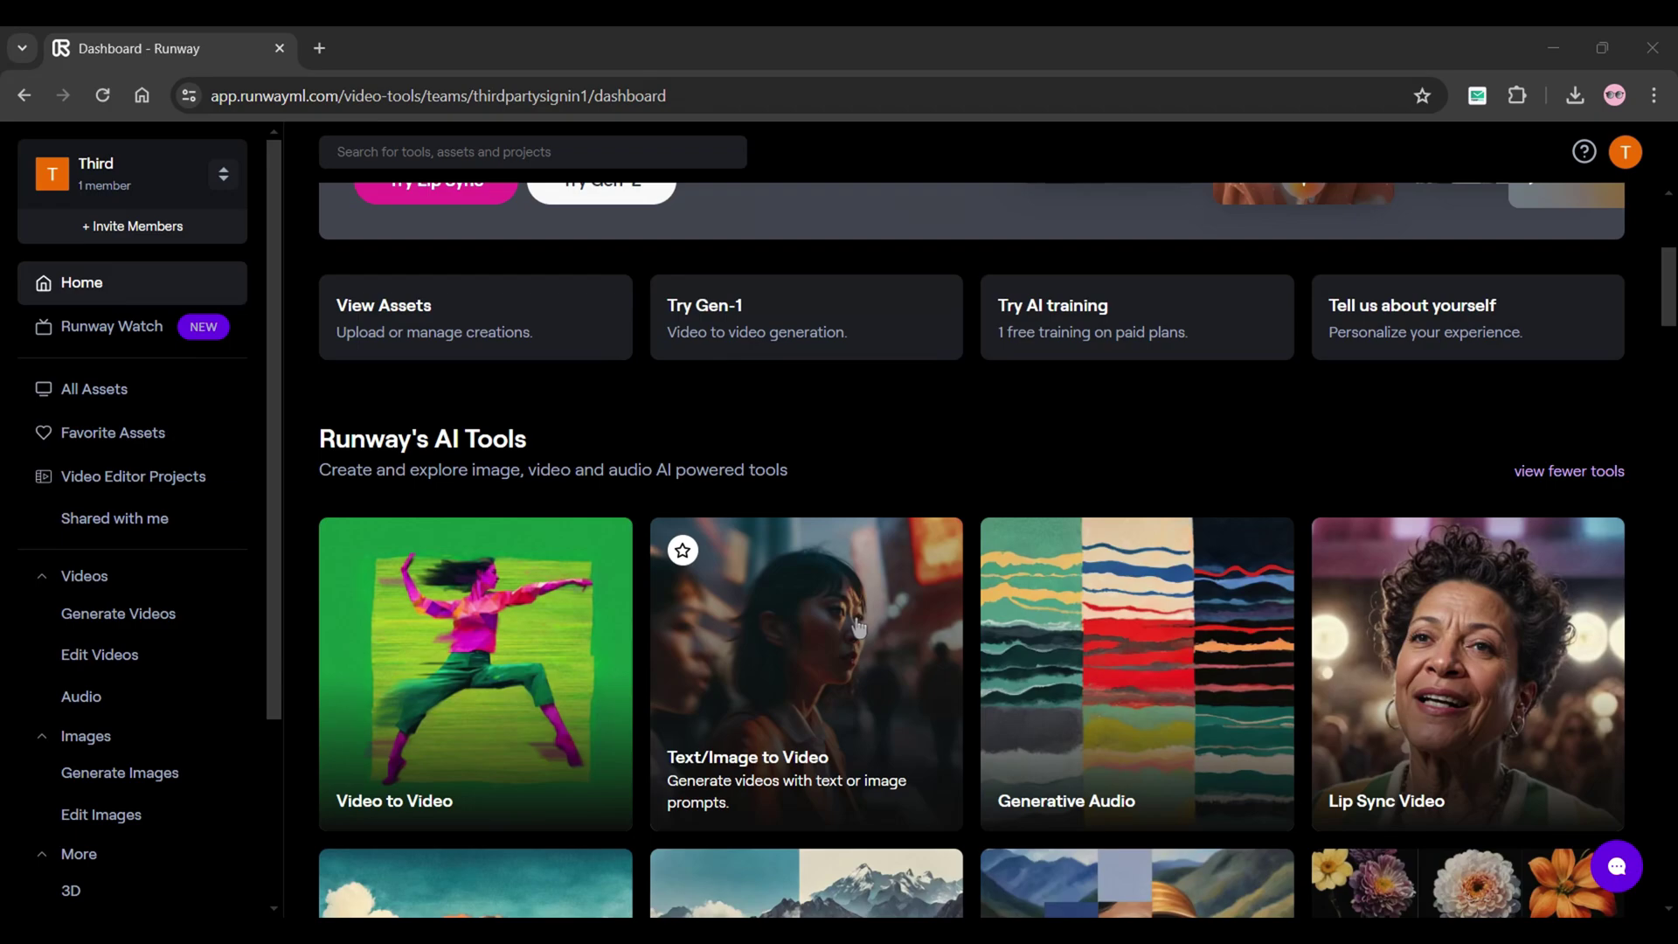
{"action": "left_click", "coordinate": [855, 626]}
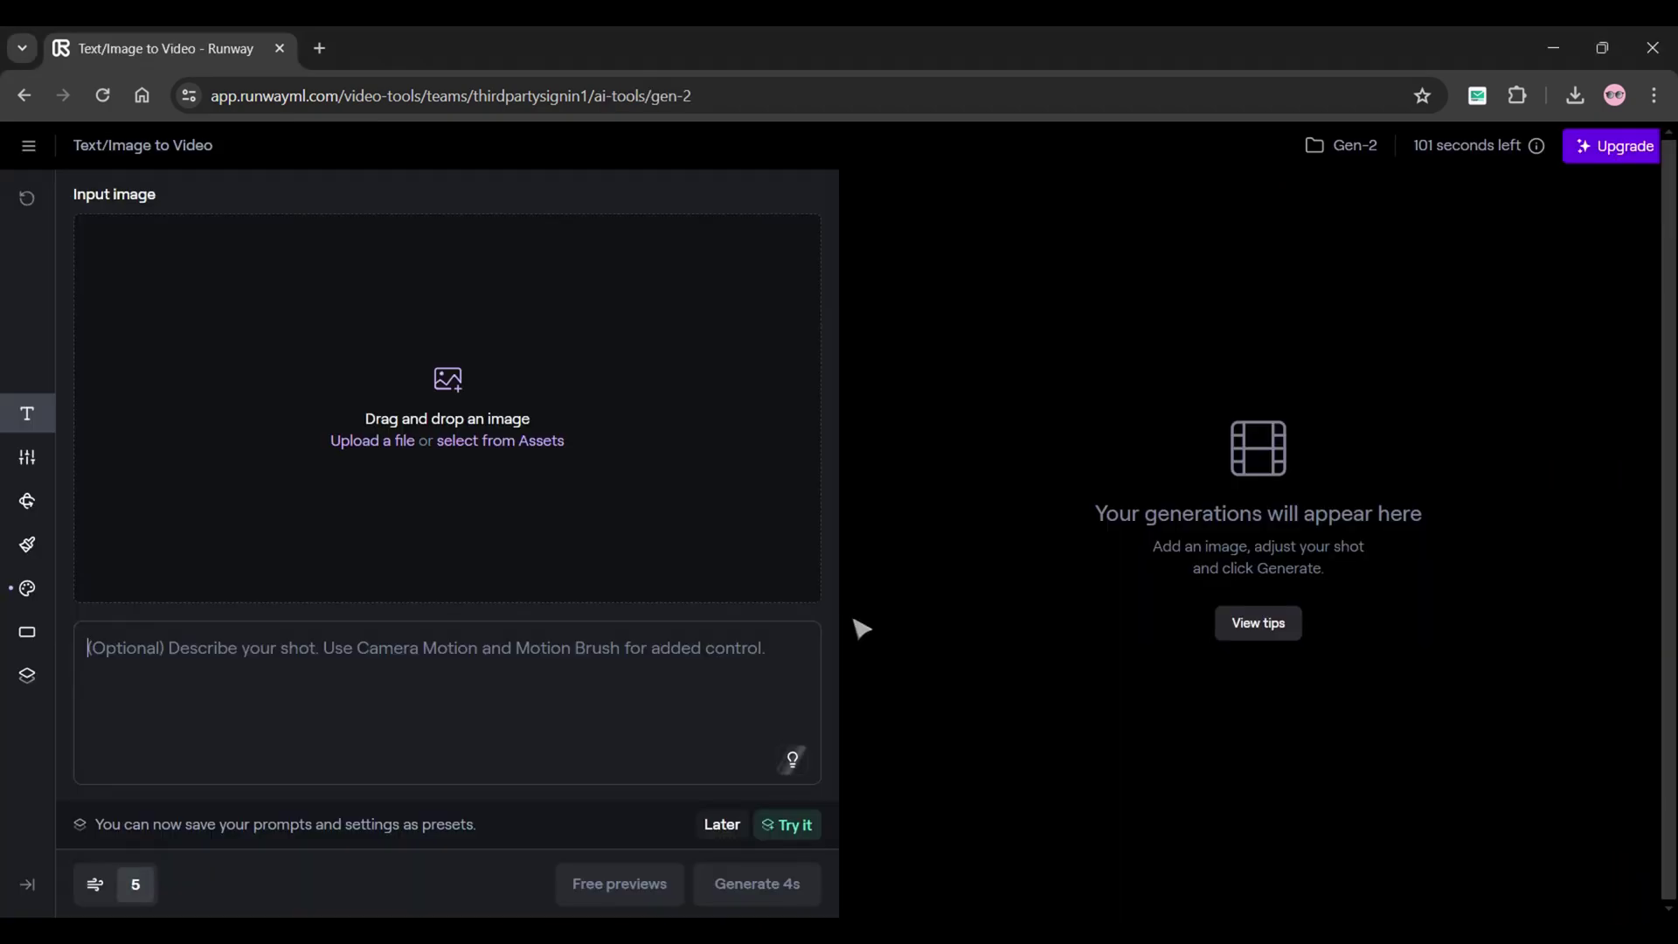
{"action": "left_click", "coordinate": [447, 407]}
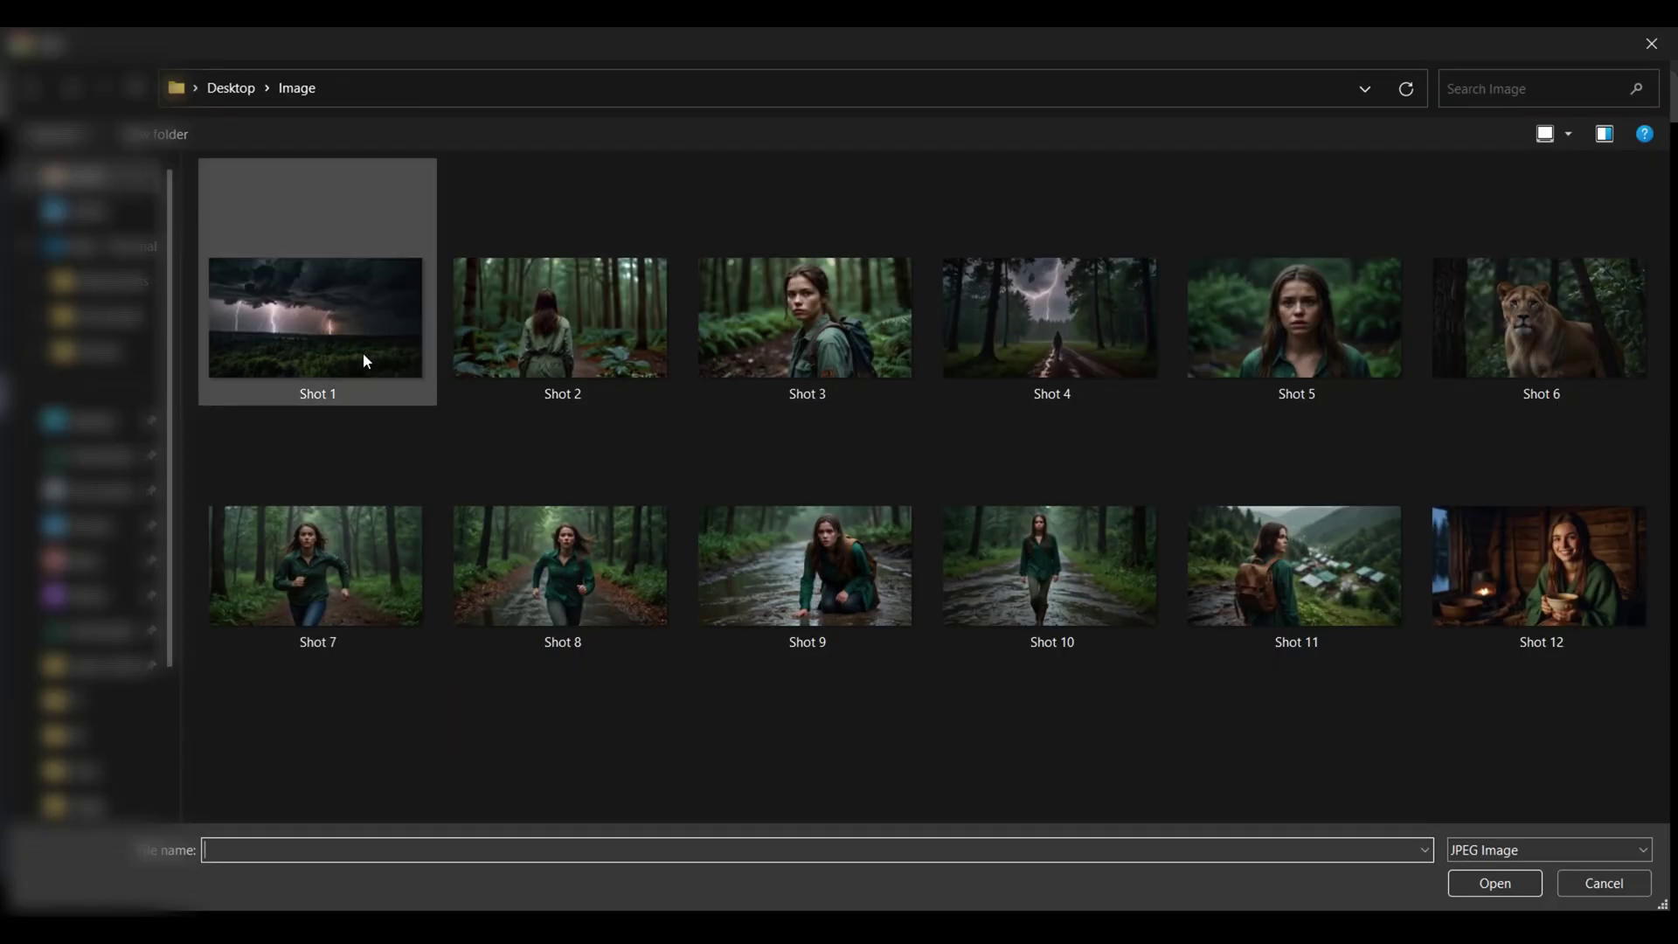
{"action": "double_click", "coordinate": [364, 359]}
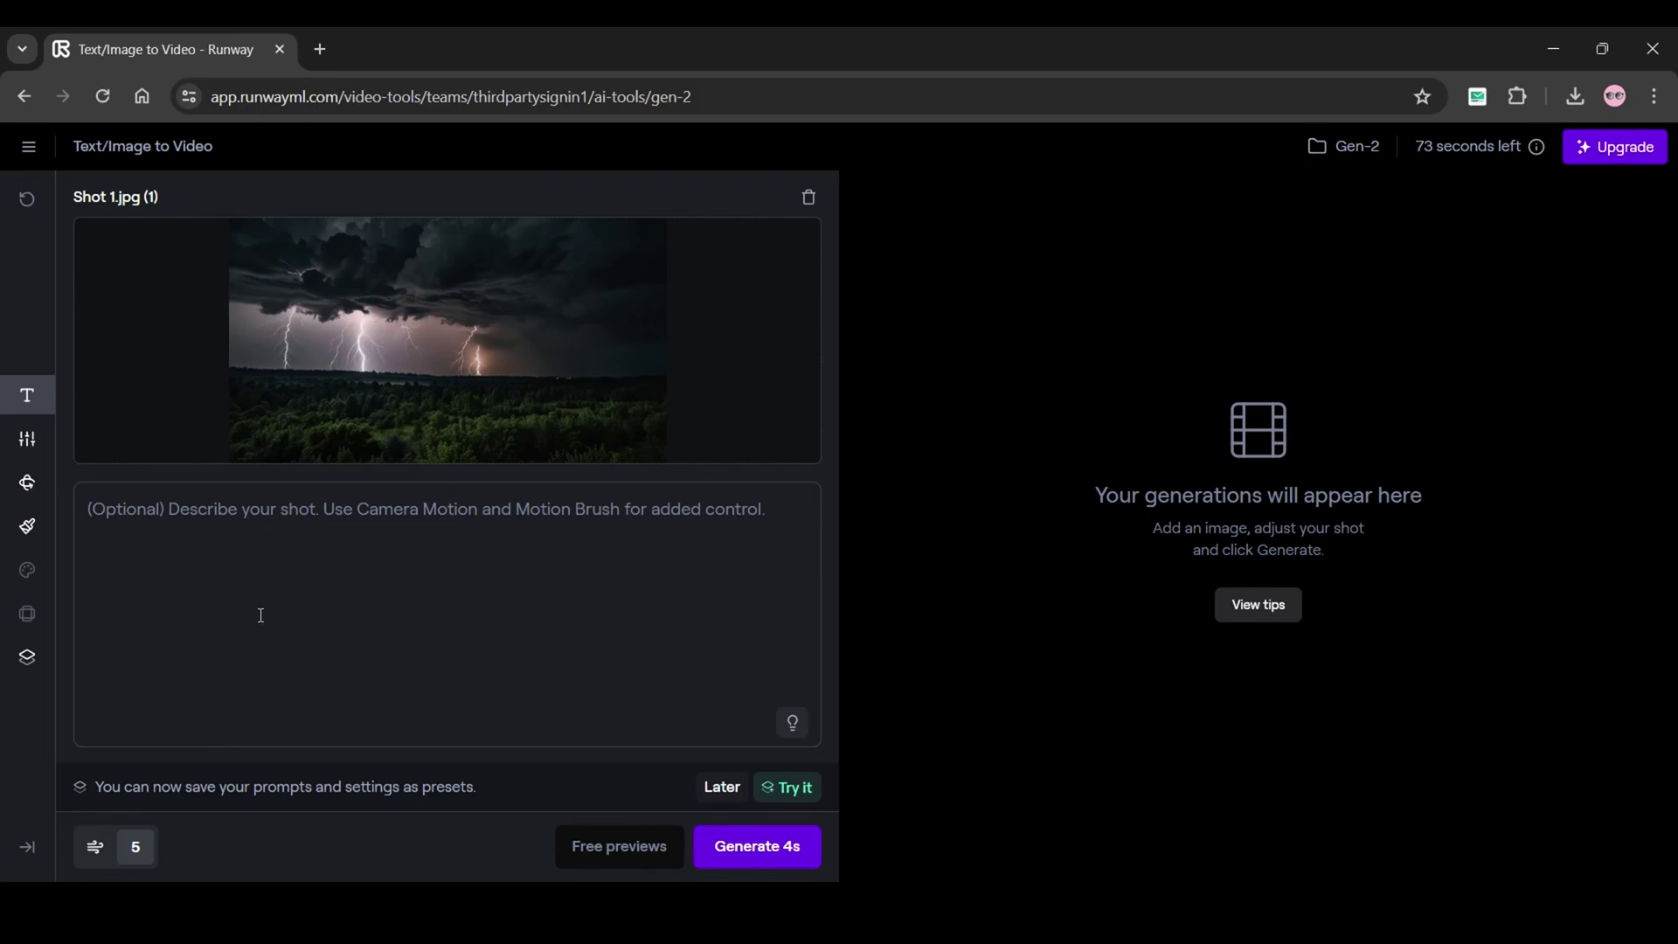
- Motion-brush the sky, set General Motion to 6, and generate a 4-second video
{"action": "left_click", "coordinate": [29, 528]}
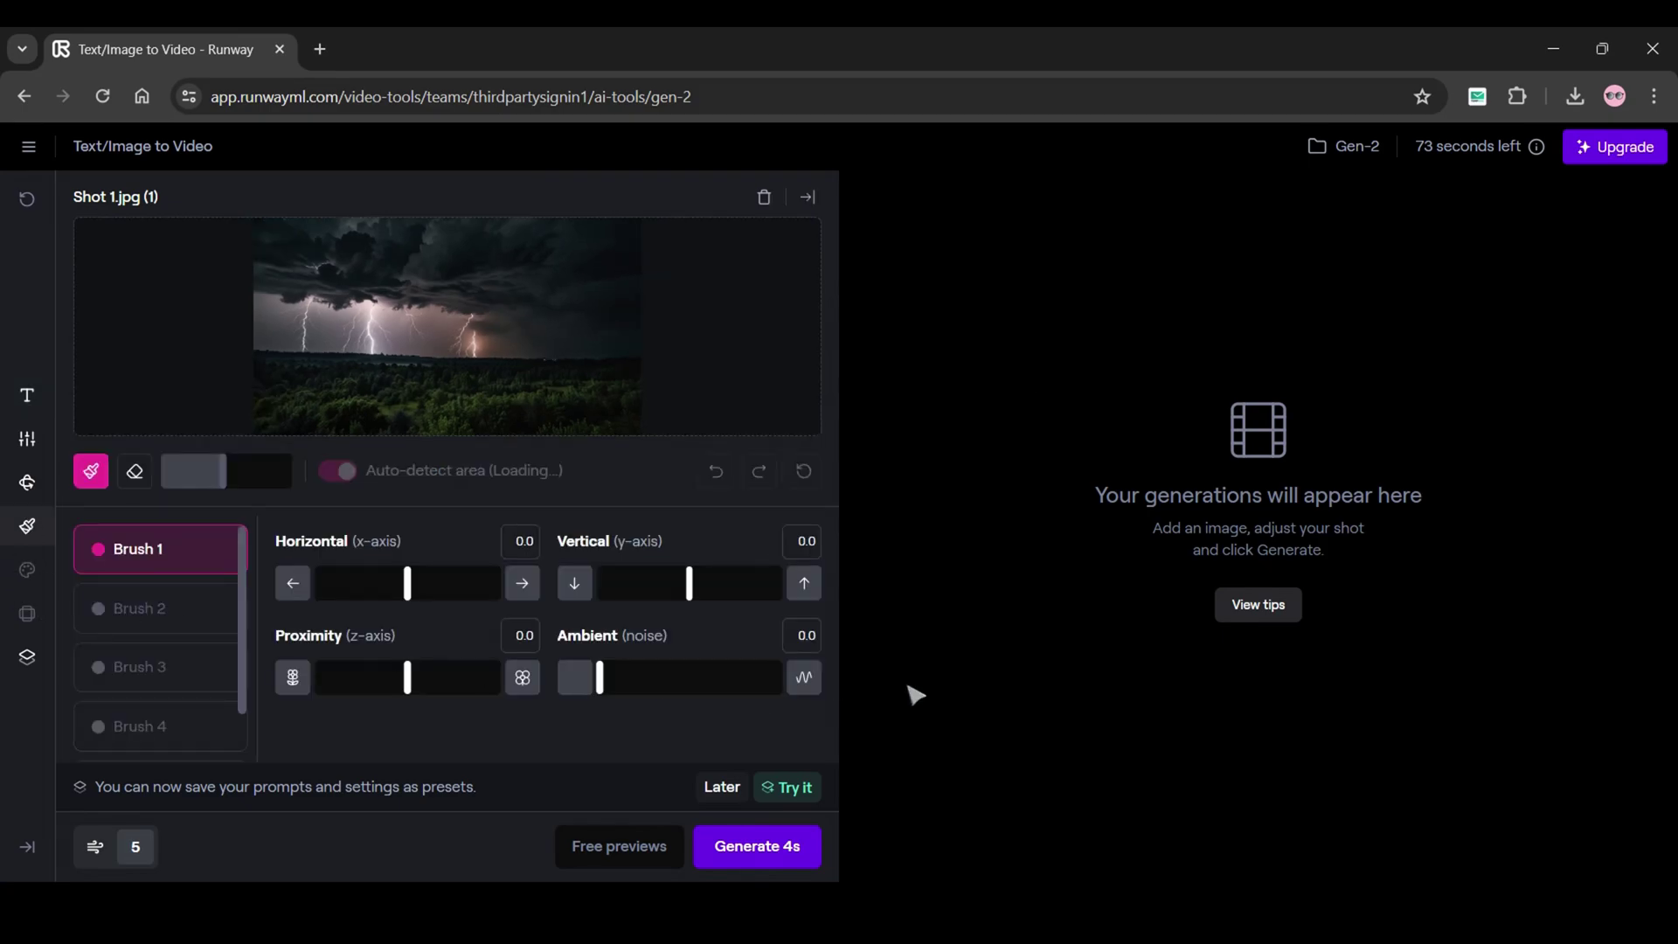
{"action": "left_click", "coordinate": [435, 344]}
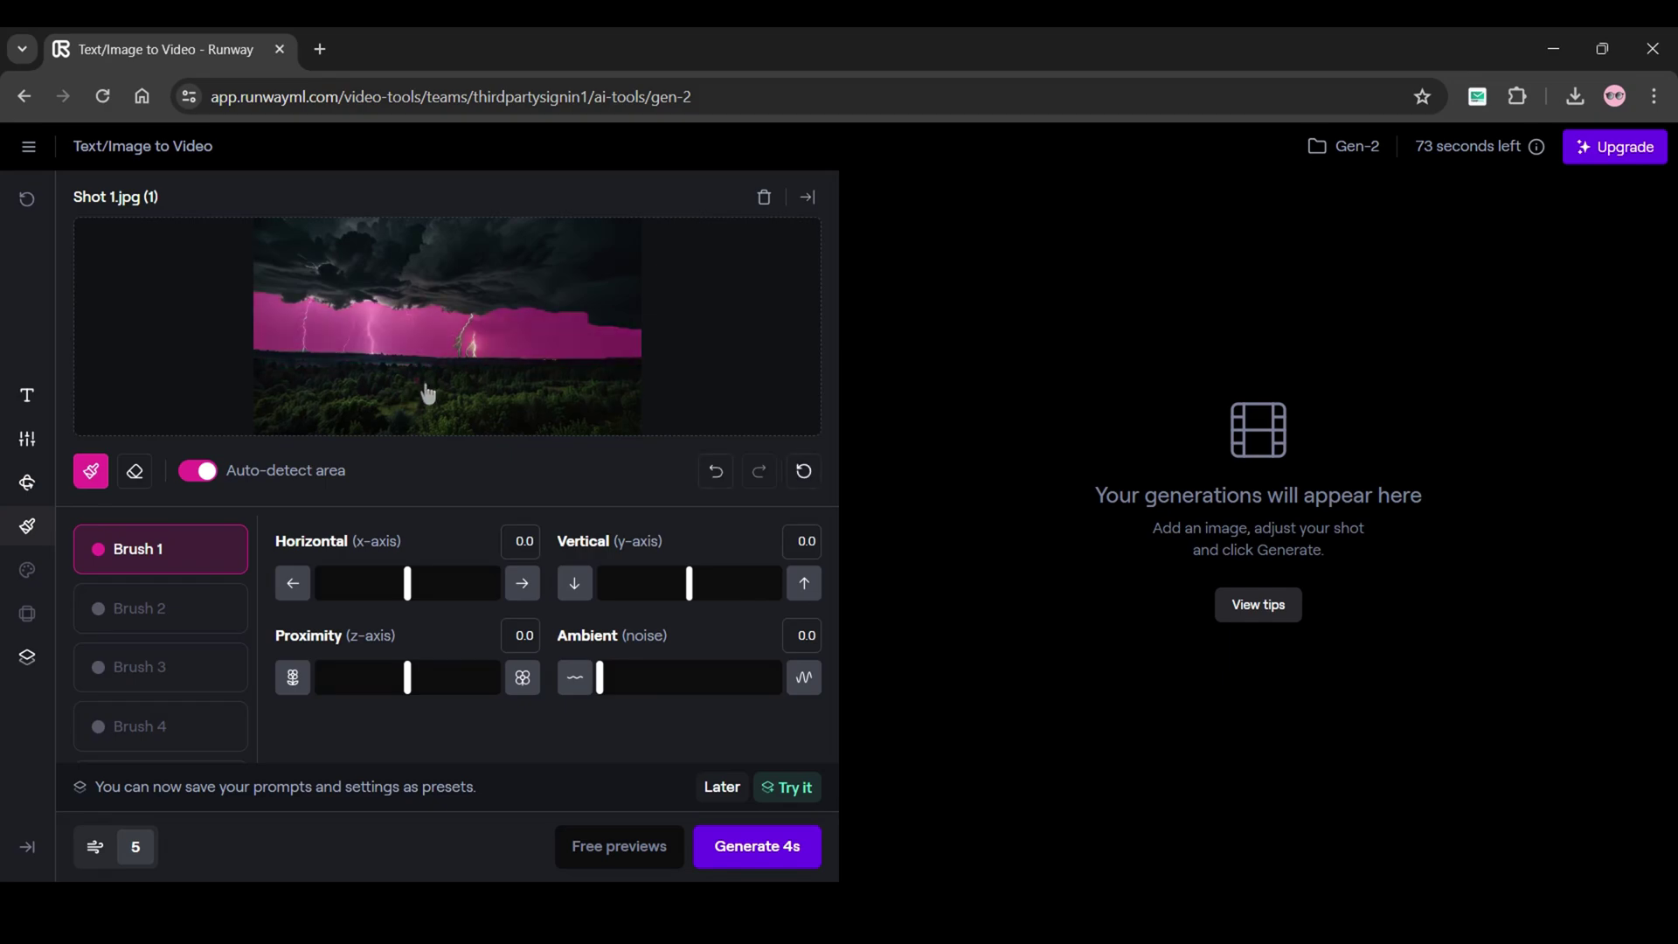
{"action": "left_click", "coordinate": [523, 286]}
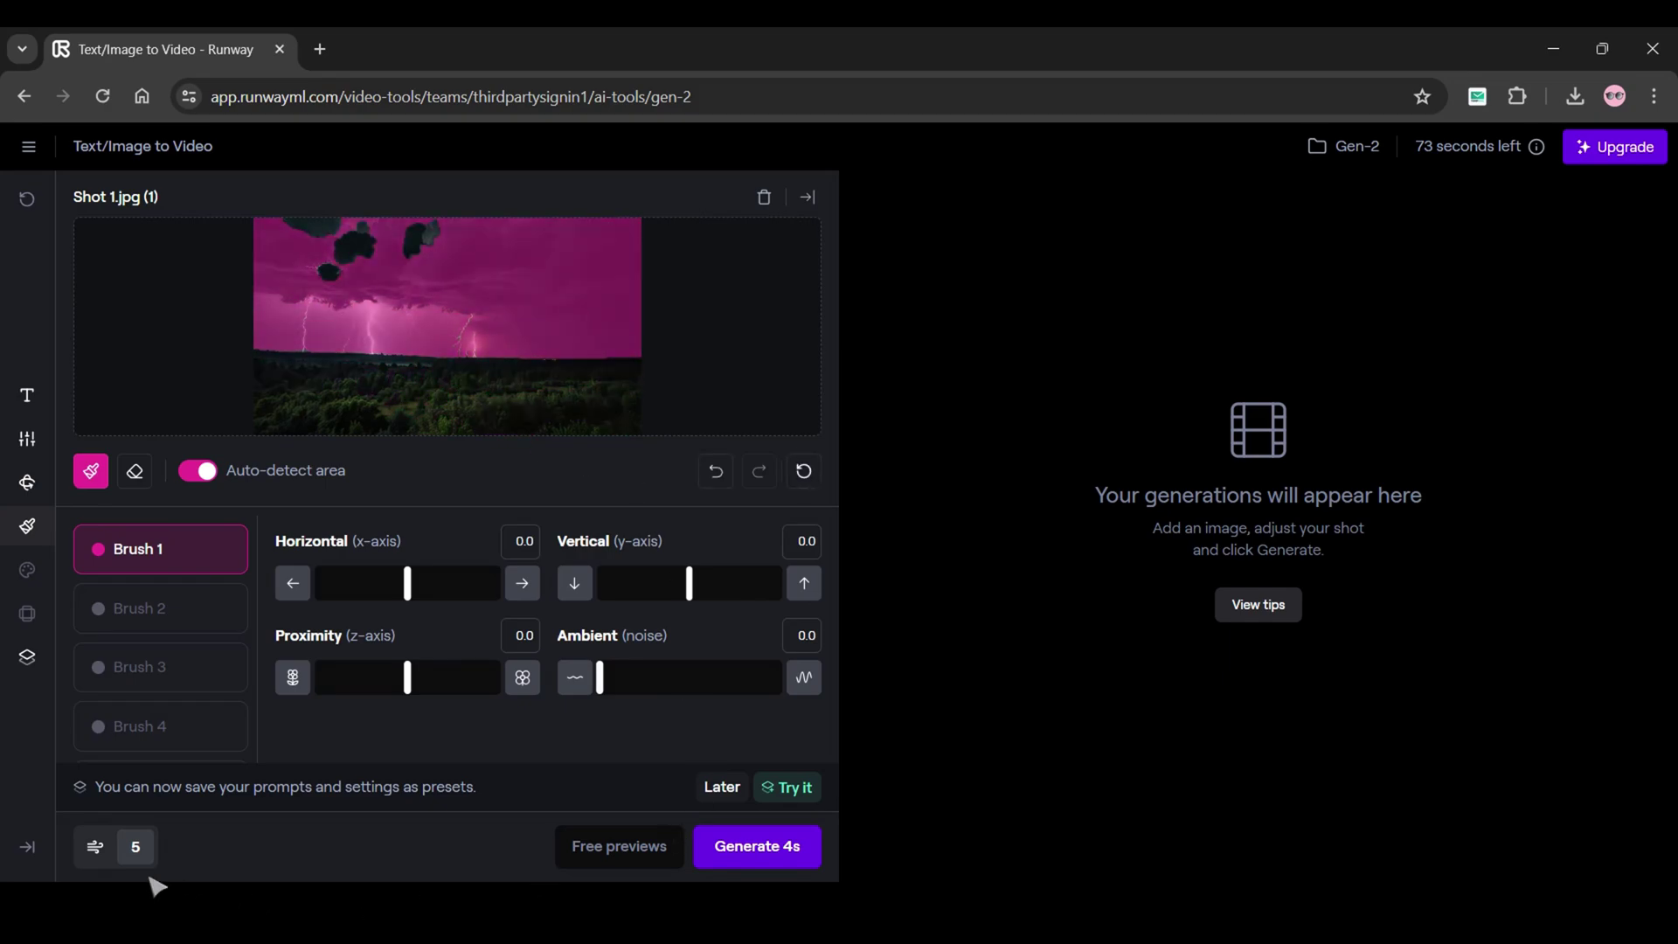
{"action": "left_click", "coordinate": [95, 855]}
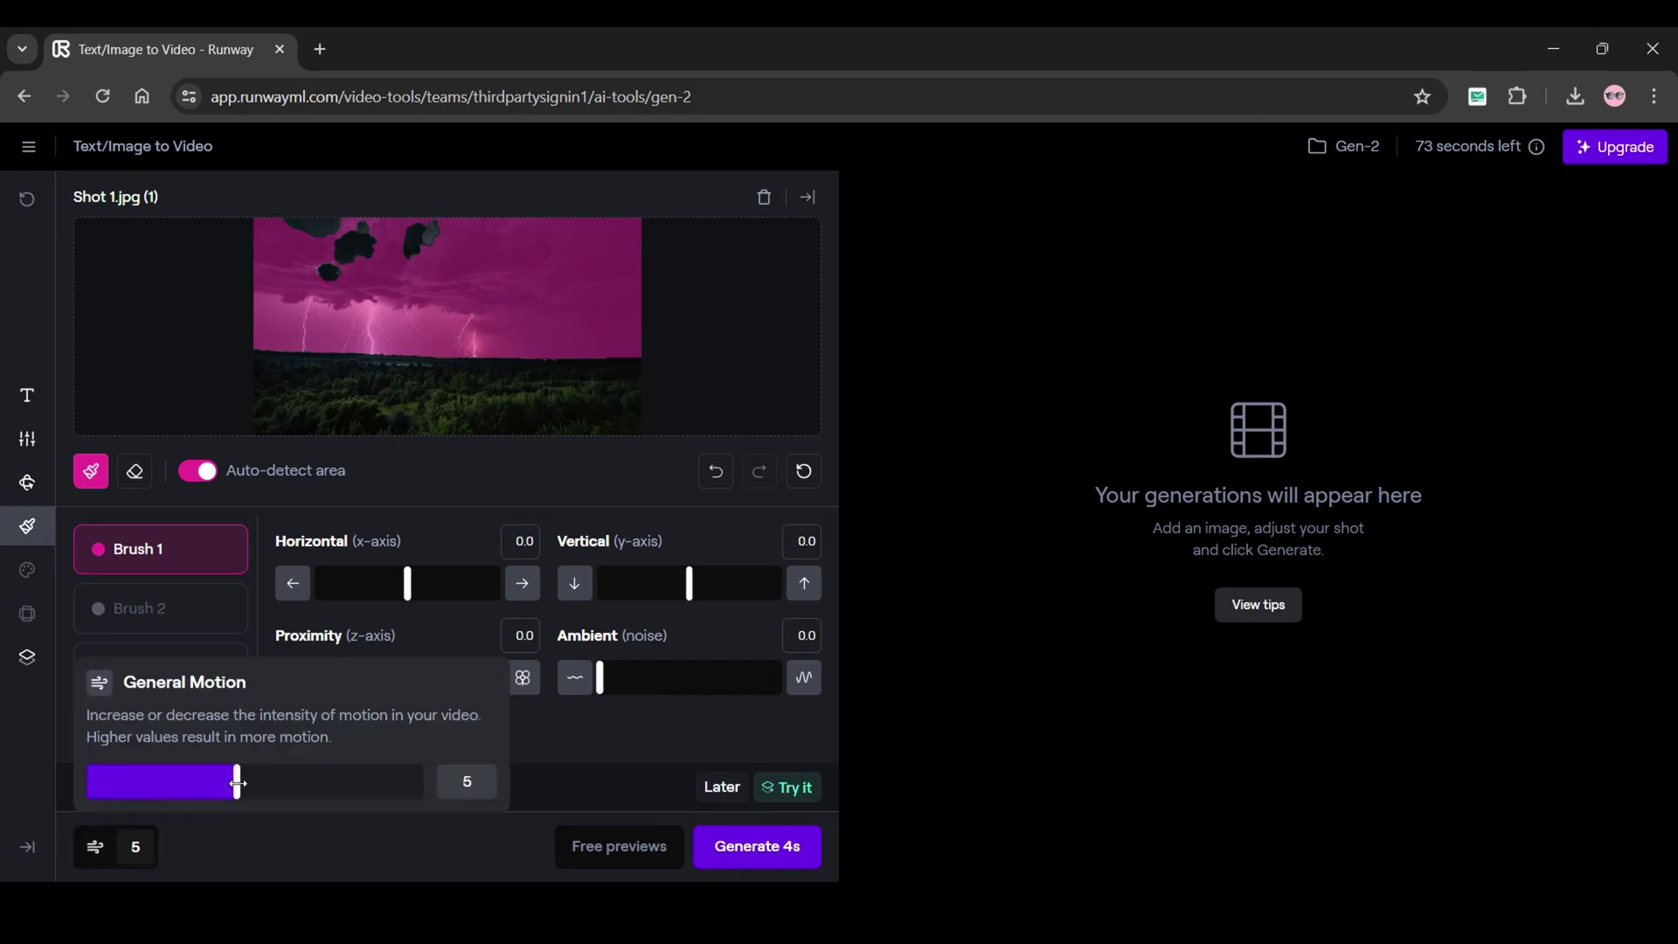
{"action": "left_click", "coordinate": [302, 848]}
{"action": "left_click", "coordinate": [756, 848]}
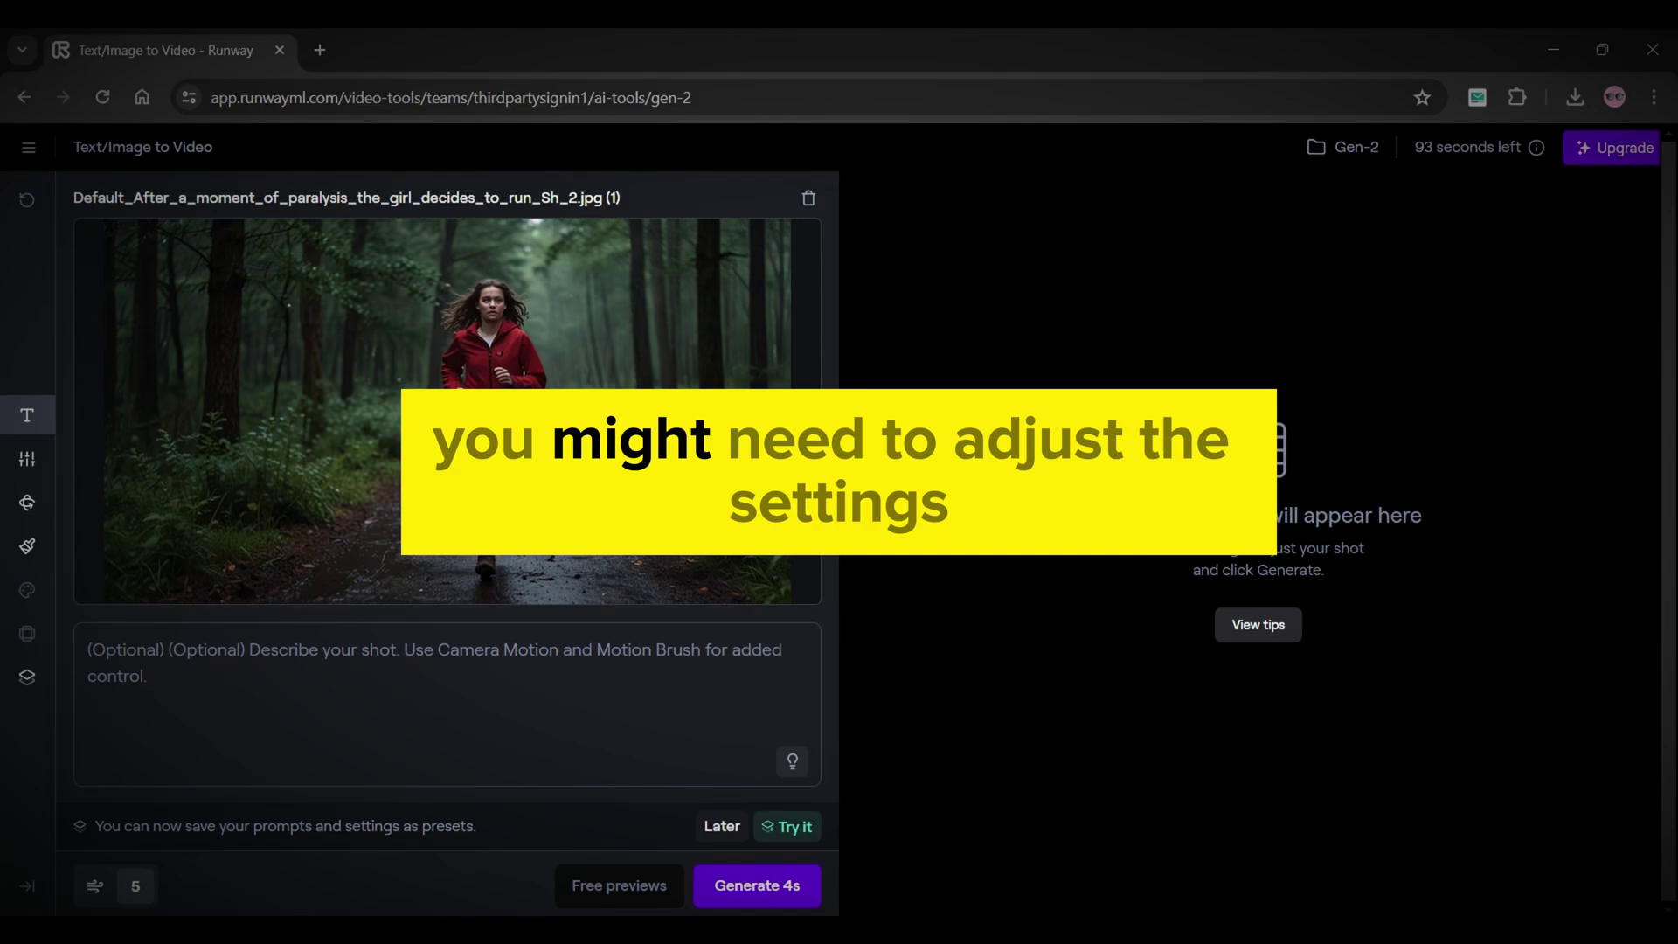
- Load the running-girl image as the next Runway input
{"action": "left_click", "coordinate": [27, 546]}
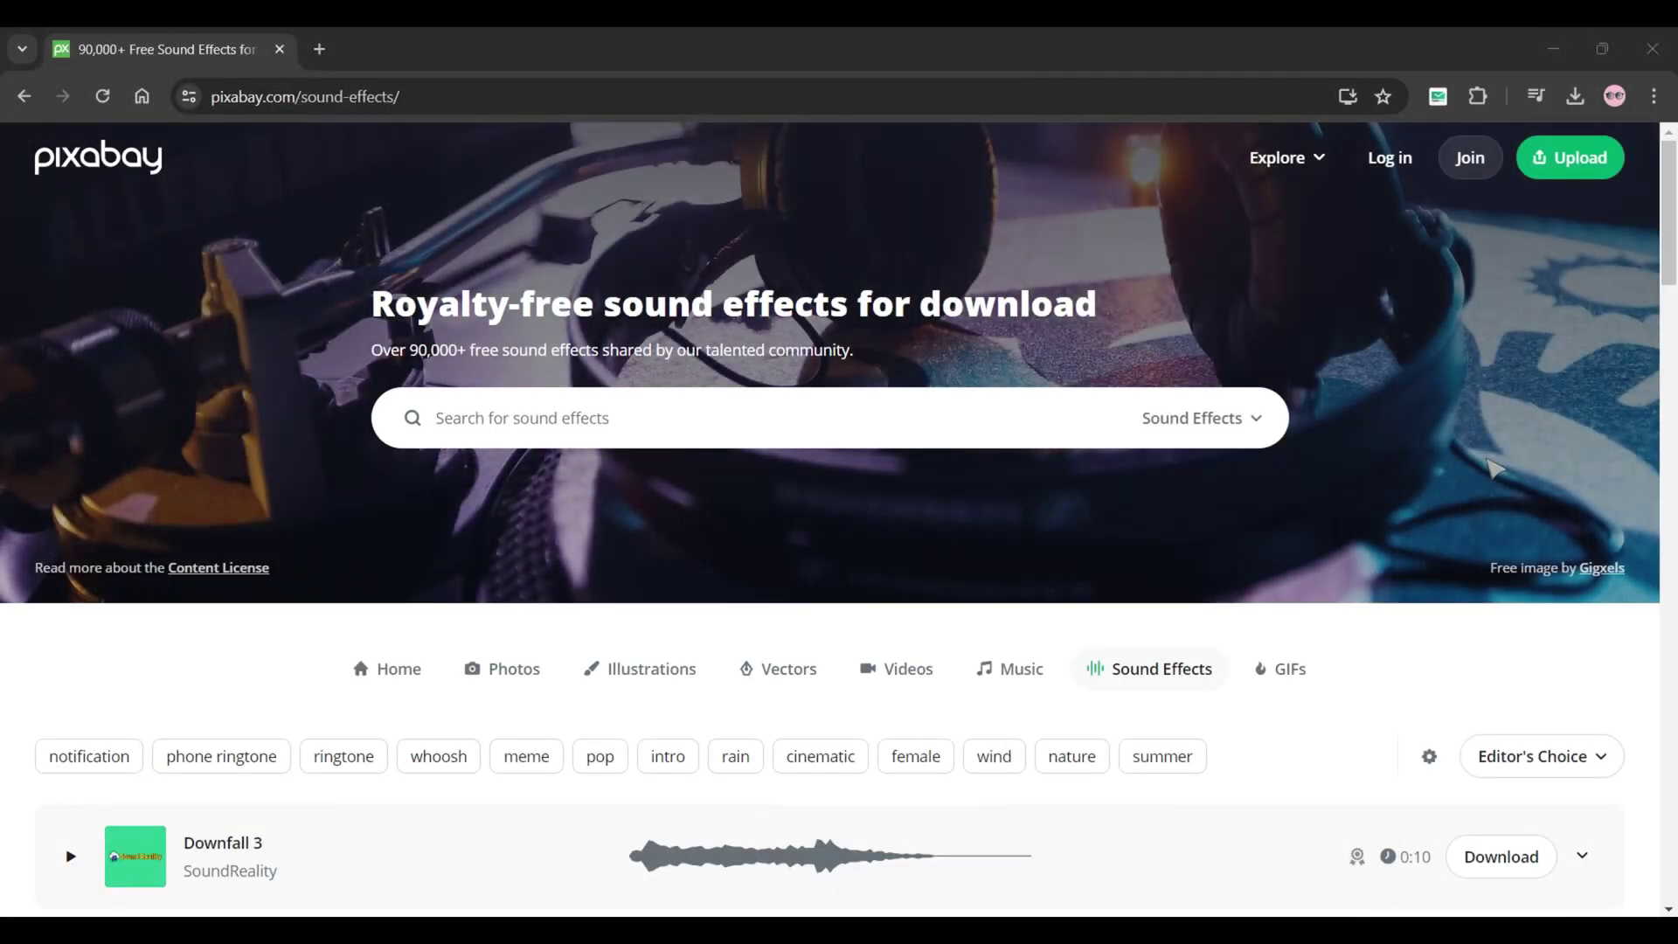
- Search Pixabay sound effects for 'Heavy rain', copied from ChatGPT's sound list
{"action": "scroll", "coordinate": [1494, 470], "scroll_direction": "down", "scroll_amount": 14}
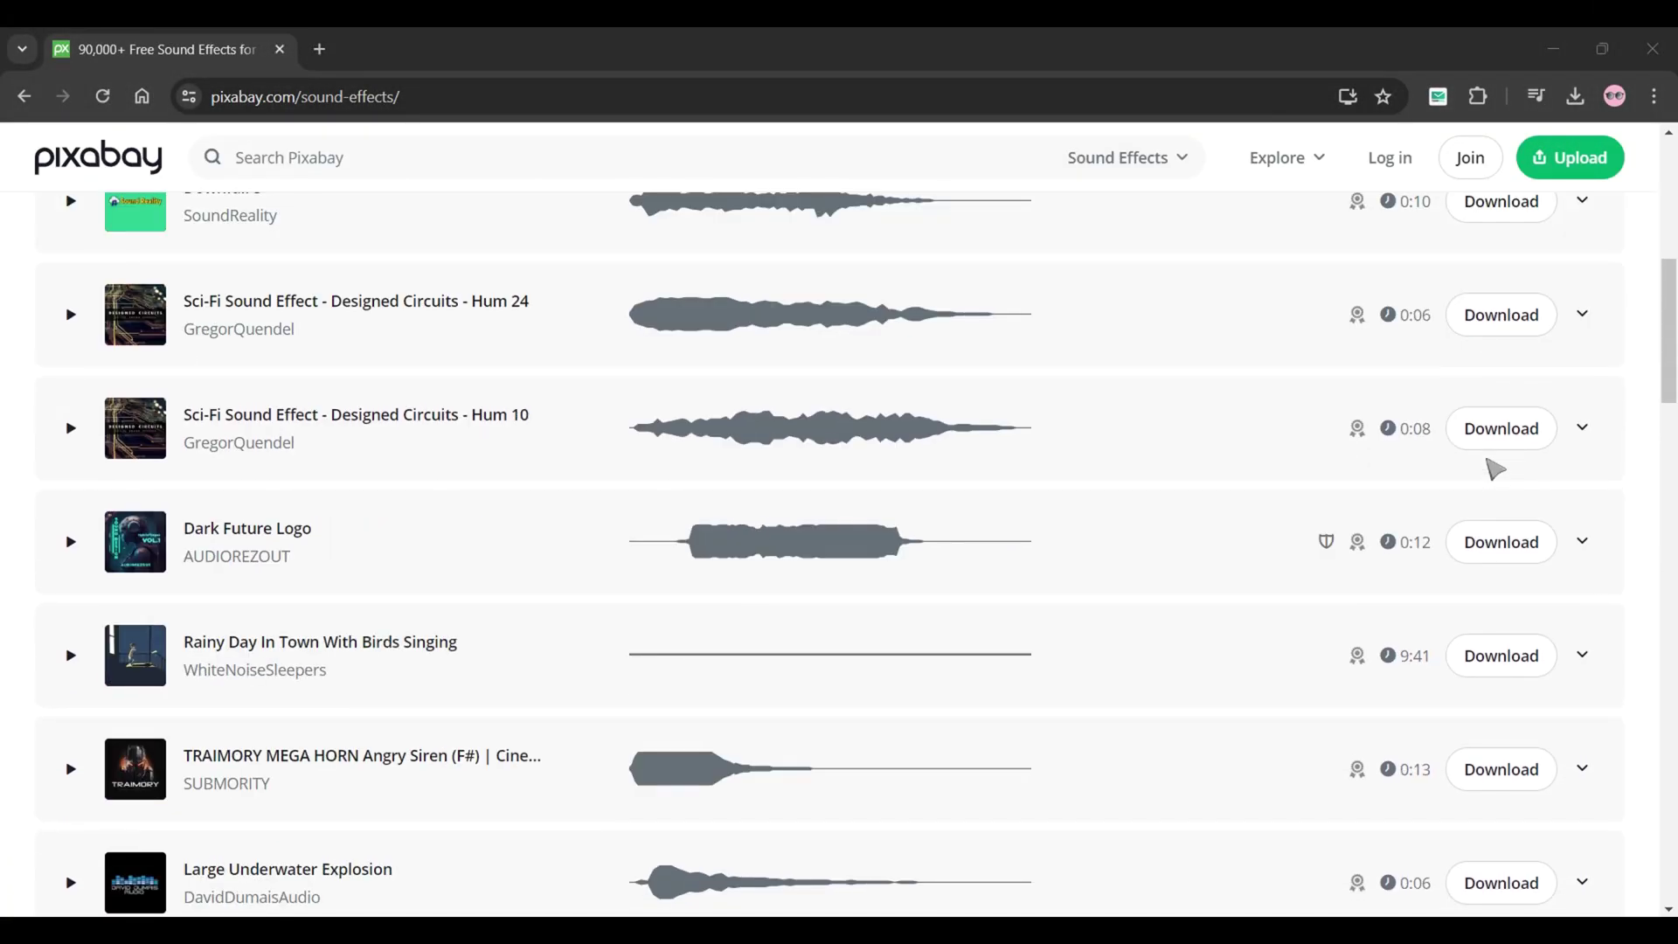
{"action": "scroll", "coordinate": [1496, 469], "scroll_direction": "down", "scroll_amount": 4}
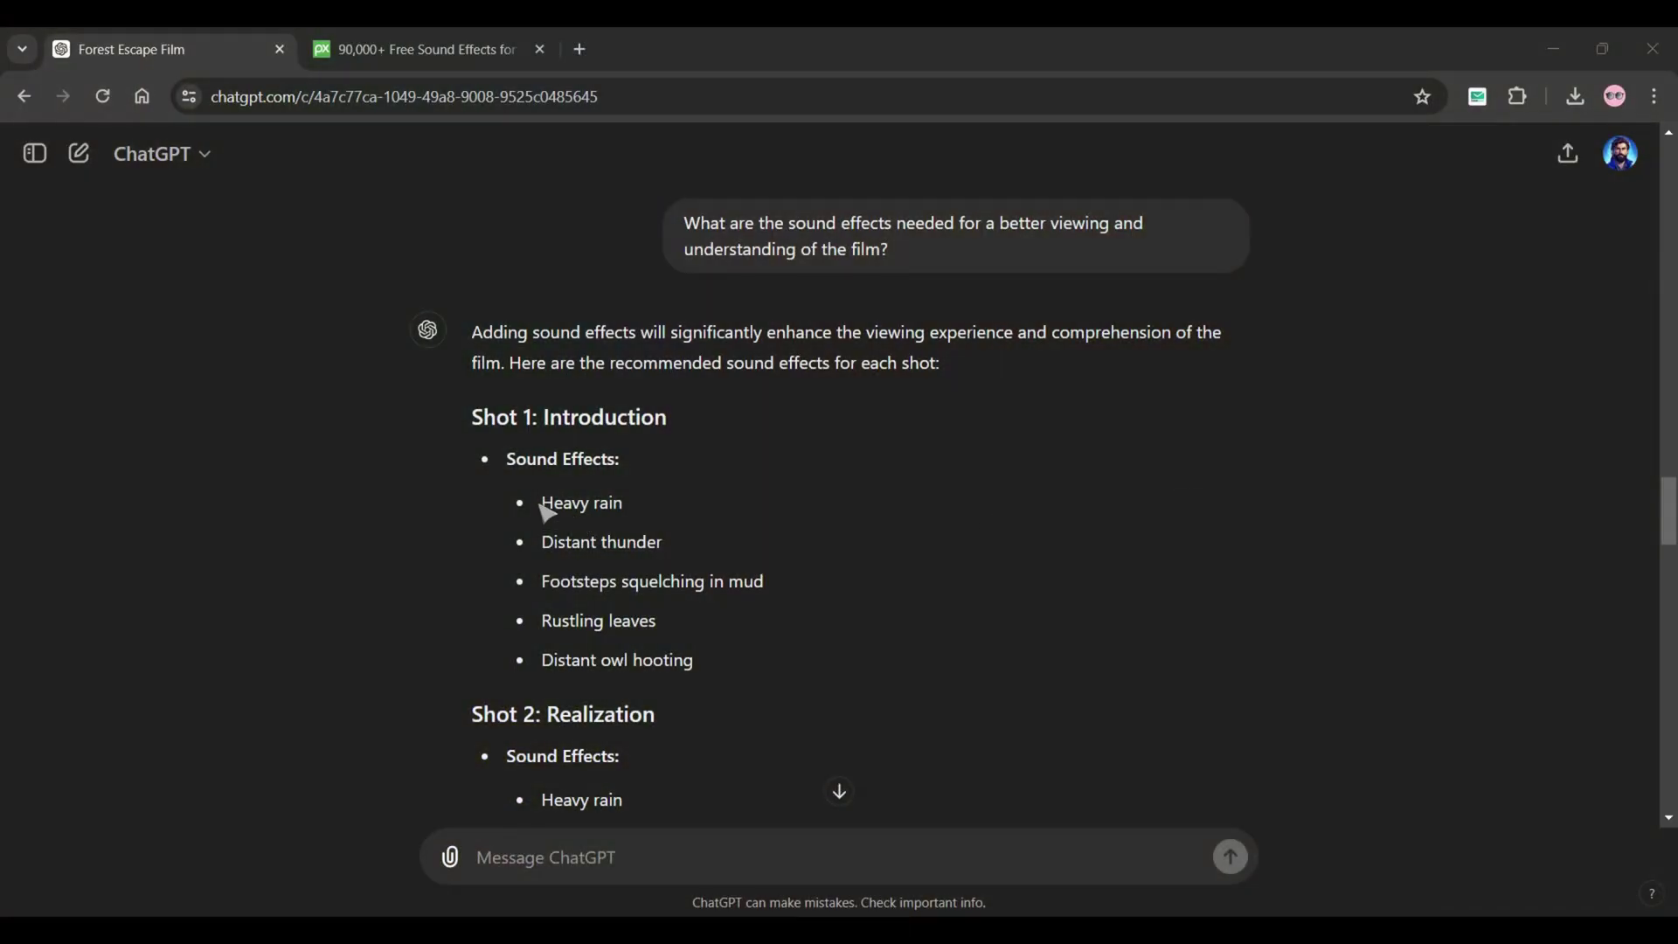
{"action": "left_click_drag", "start_coordinate": [542, 505], "coordinate": [641, 513]}
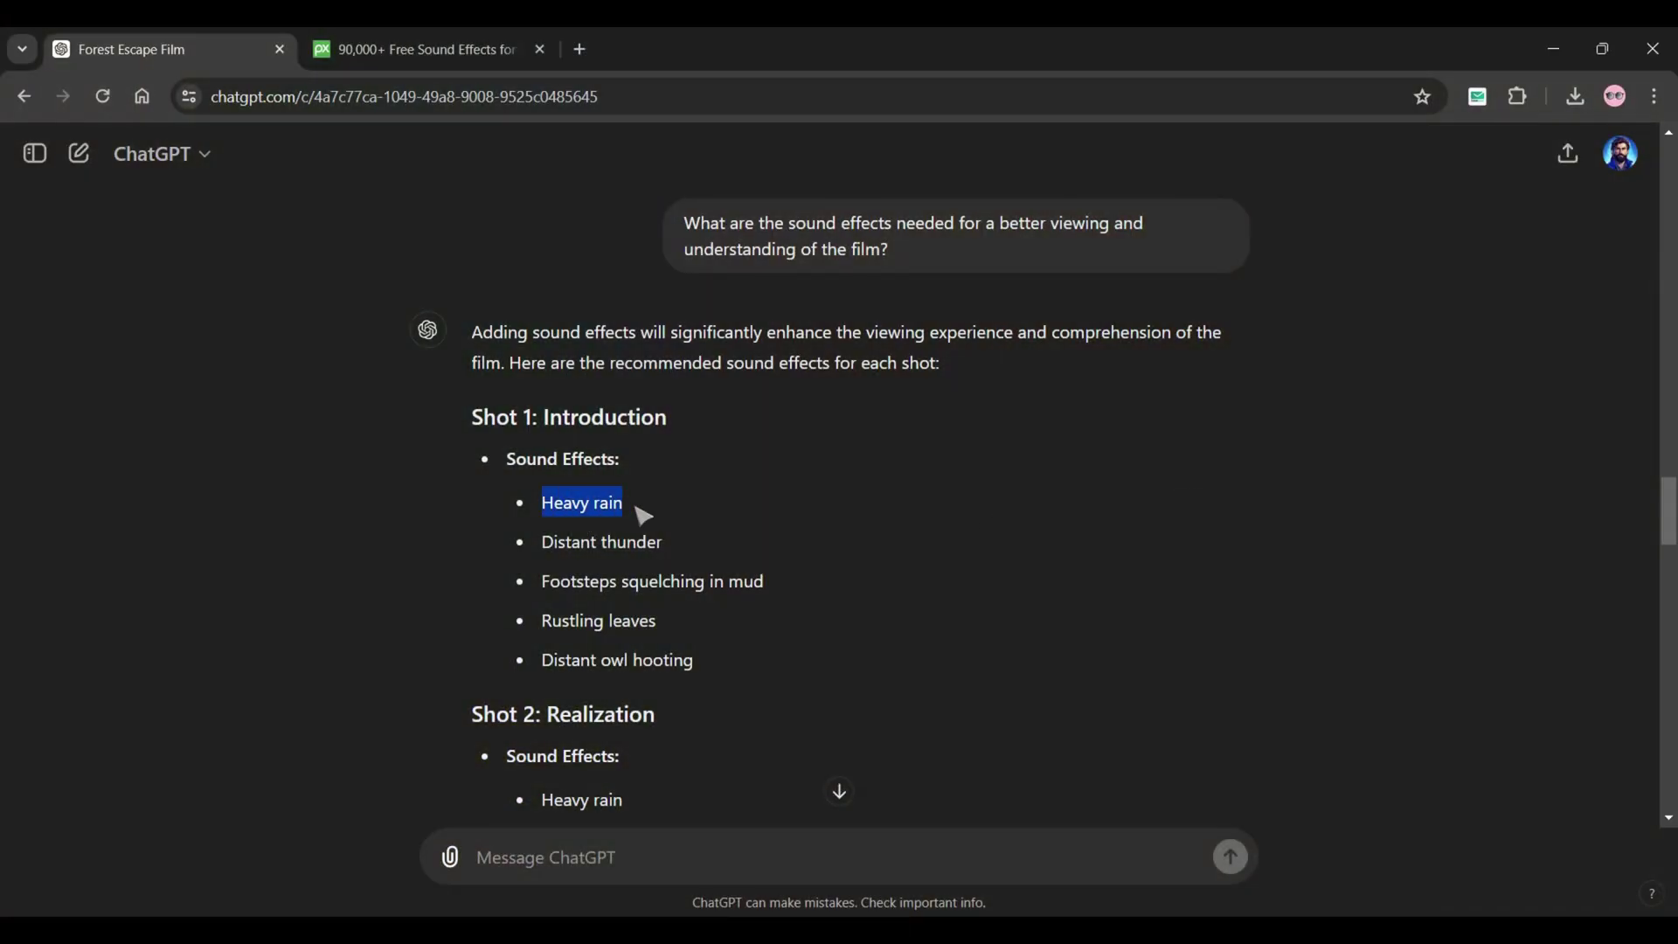
{"action": "right_click", "coordinate": [612, 516]}
{"action": "left_click", "coordinate": [631, 528]}
{"action": "left_click", "coordinate": [742, 539]}
{"action": "left_click", "coordinate": [416, 49]}
{"action": "left_click", "coordinate": [514, 418]}
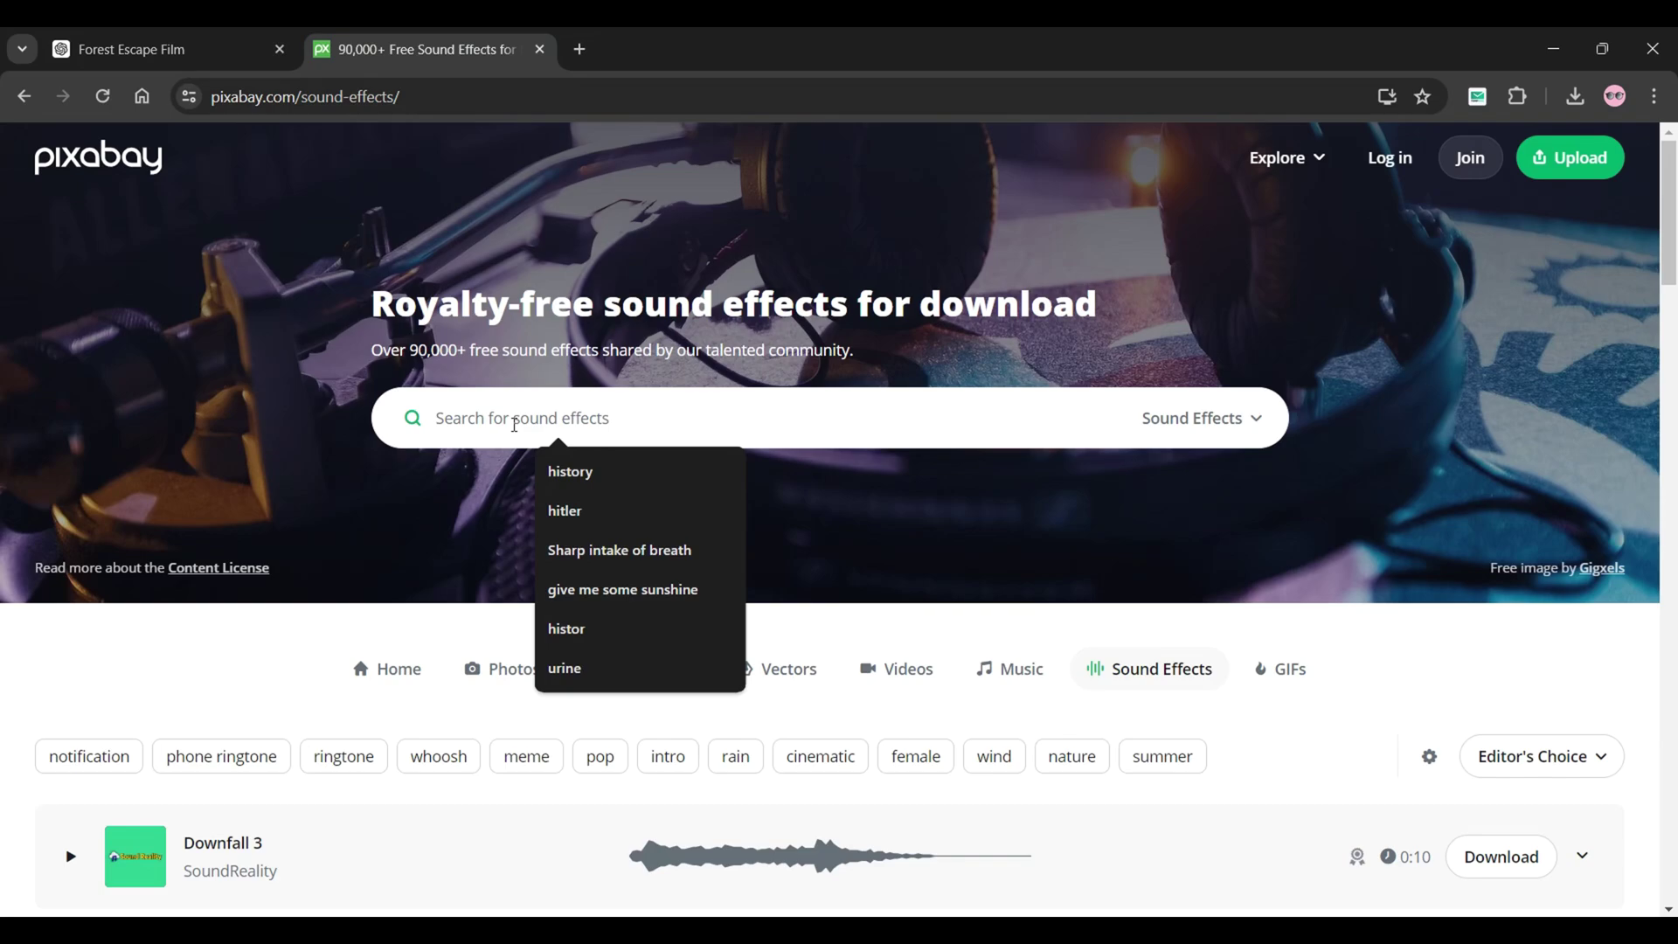
{"action": "key", "text": "ctrl+v"}
{"action": "key", "text": "Return"}
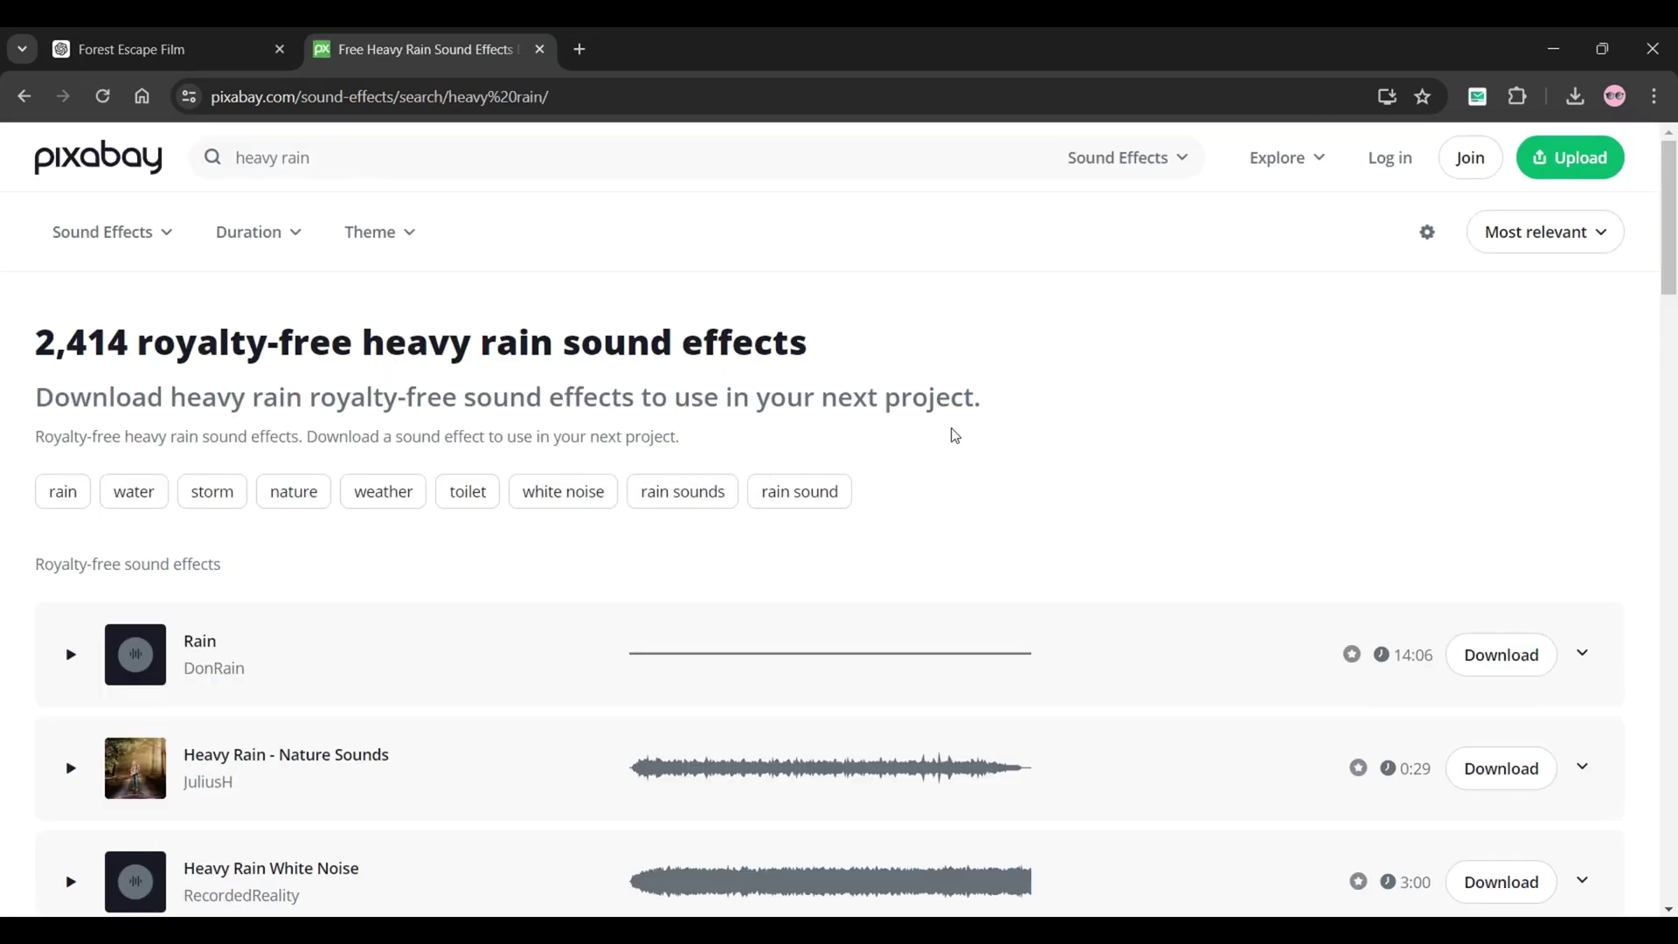
- Preview and download the Rain sound effect, then return to ChatGPT's sound list
{"action": "scroll", "coordinate": [1218, 484], "scroll_direction": "down", "scroll_amount": 10}
{"action": "scroll", "coordinate": [1213, 486], "scroll_direction": "up", "scroll_amount": 7}
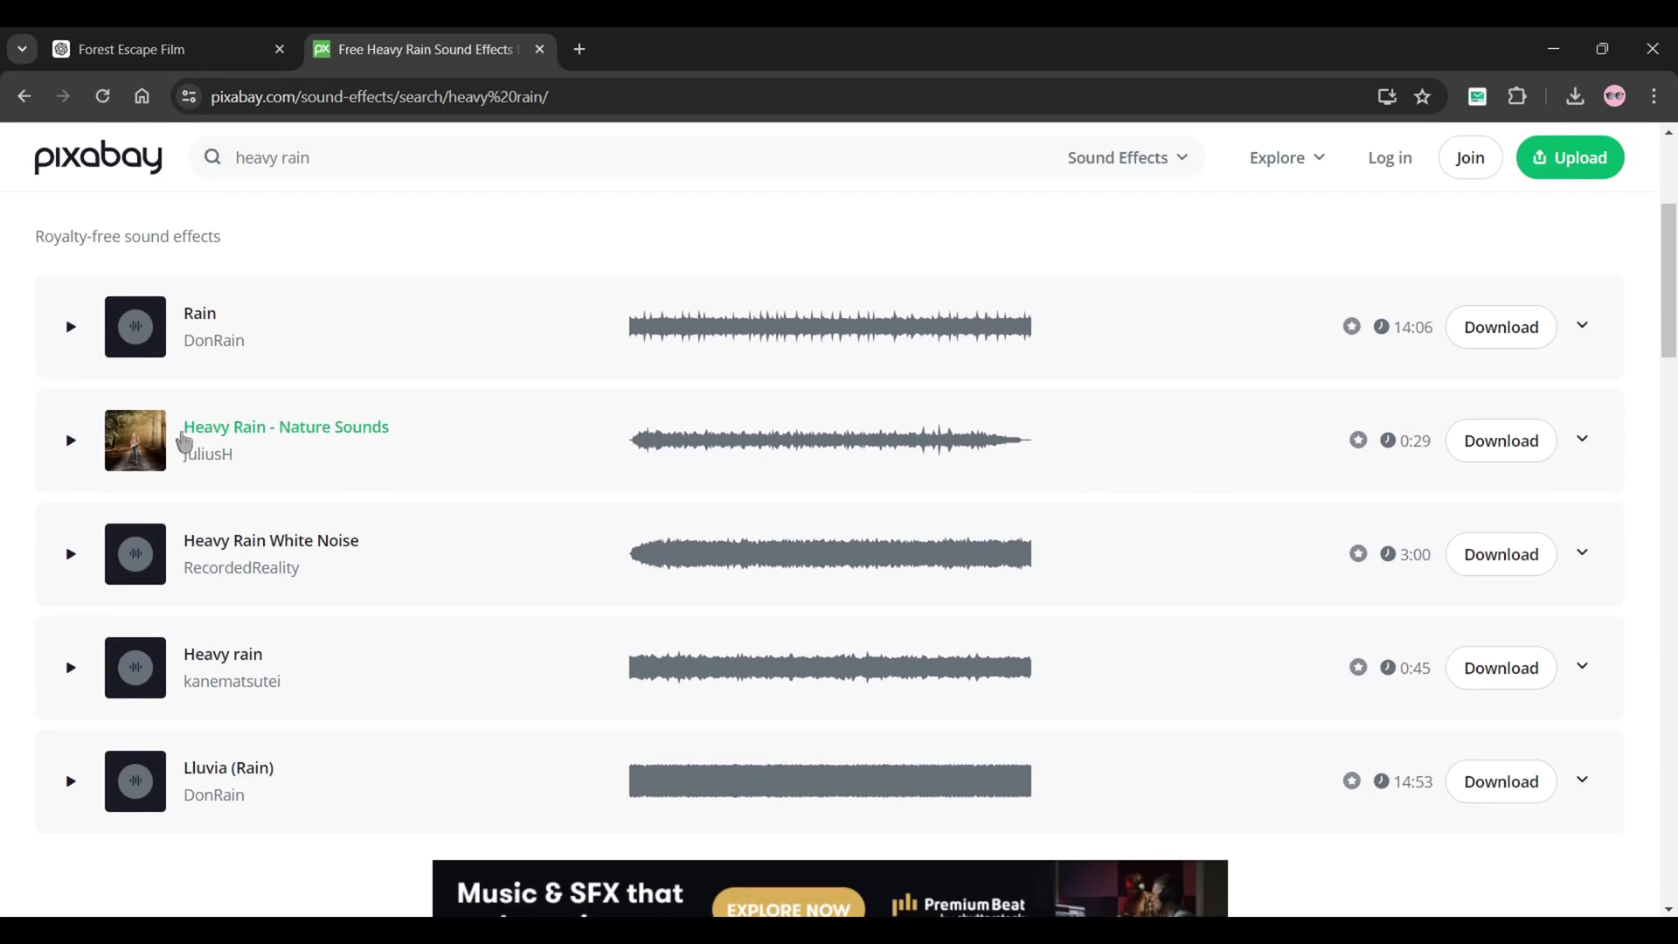
{"action": "left_click", "coordinate": [70, 328]}
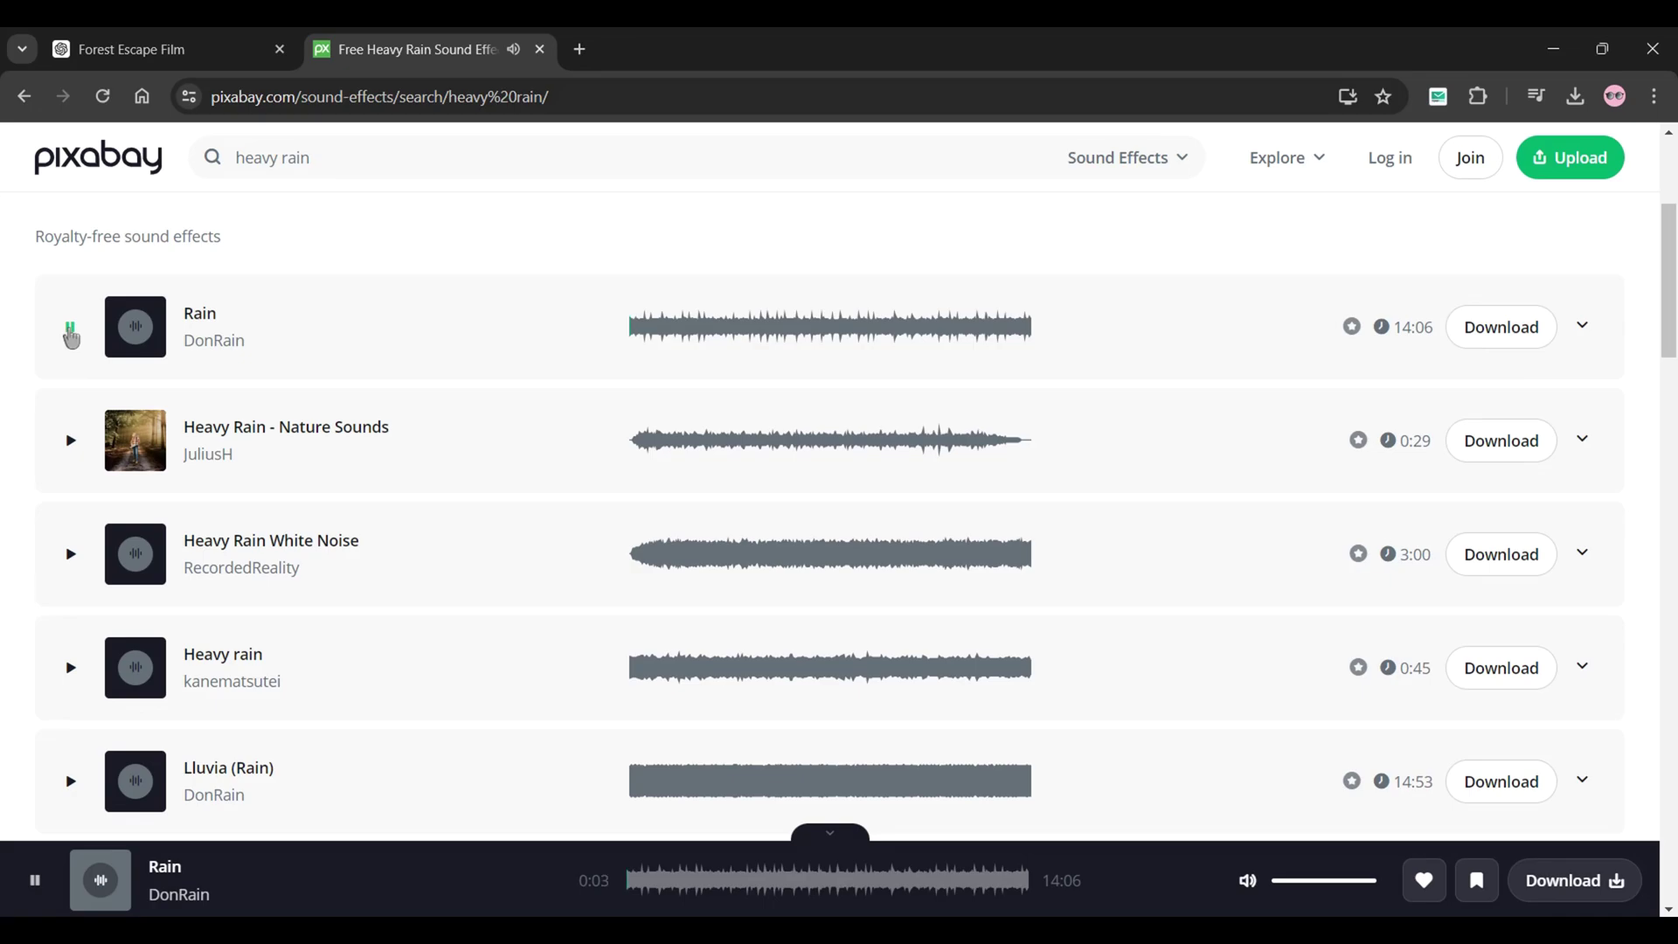
{"action": "left_click", "coordinate": [71, 335]}
{"action": "left_click", "coordinate": [1490, 343]}
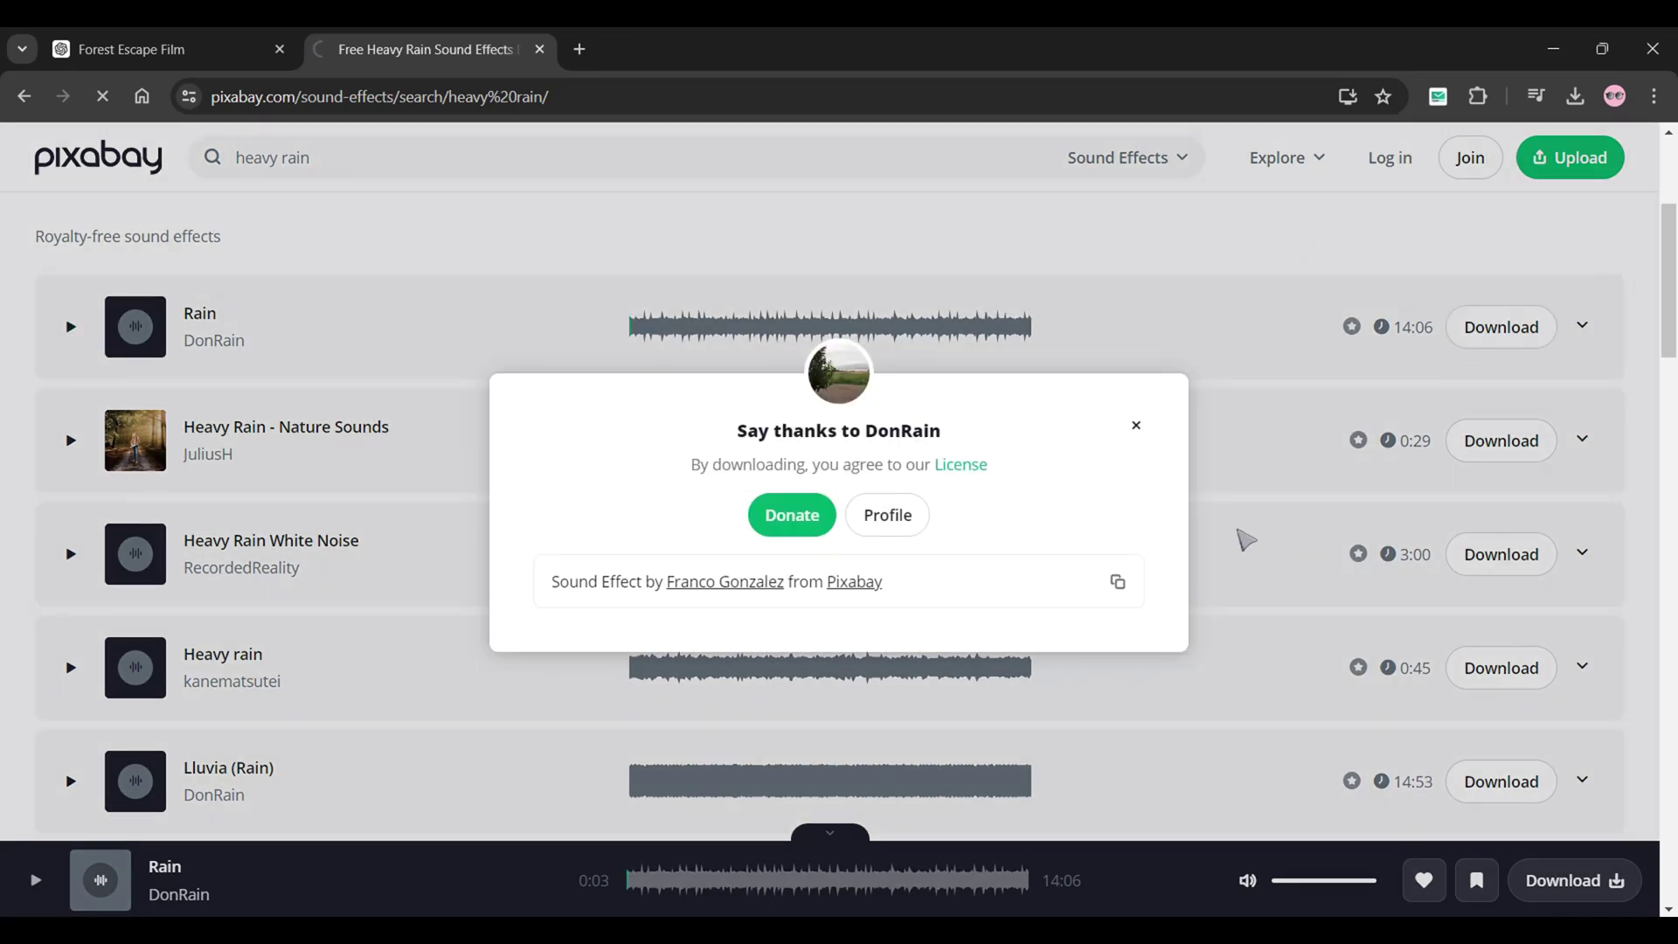
{"action": "left_click", "coordinate": [1245, 540]}
{"action": "scroll", "coordinate": [1235, 543], "scroll_direction": "up", "scroll_amount": 4}
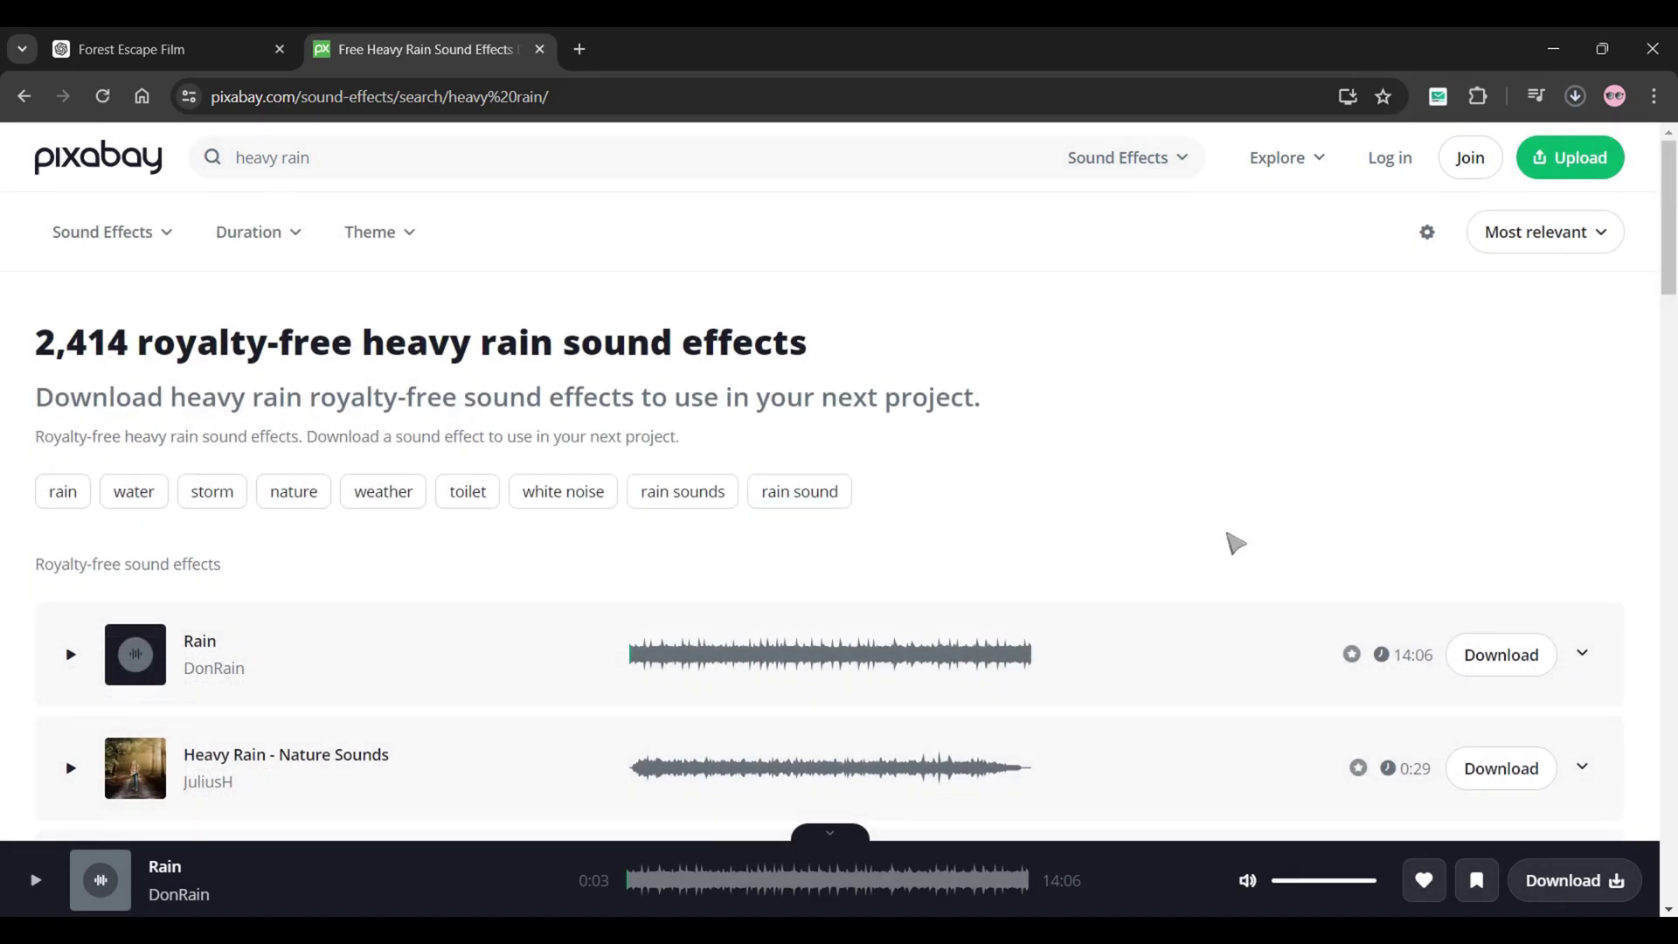
{"action": "left_click", "coordinate": [151, 58]}
{"action": "scroll", "coordinate": [544, 593], "scroll_direction": "down", "scroll_amount": 3}
{"action": "scroll", "coordinate": [561, 545], "scroll_direction": "down", "scroll_amount": 5}
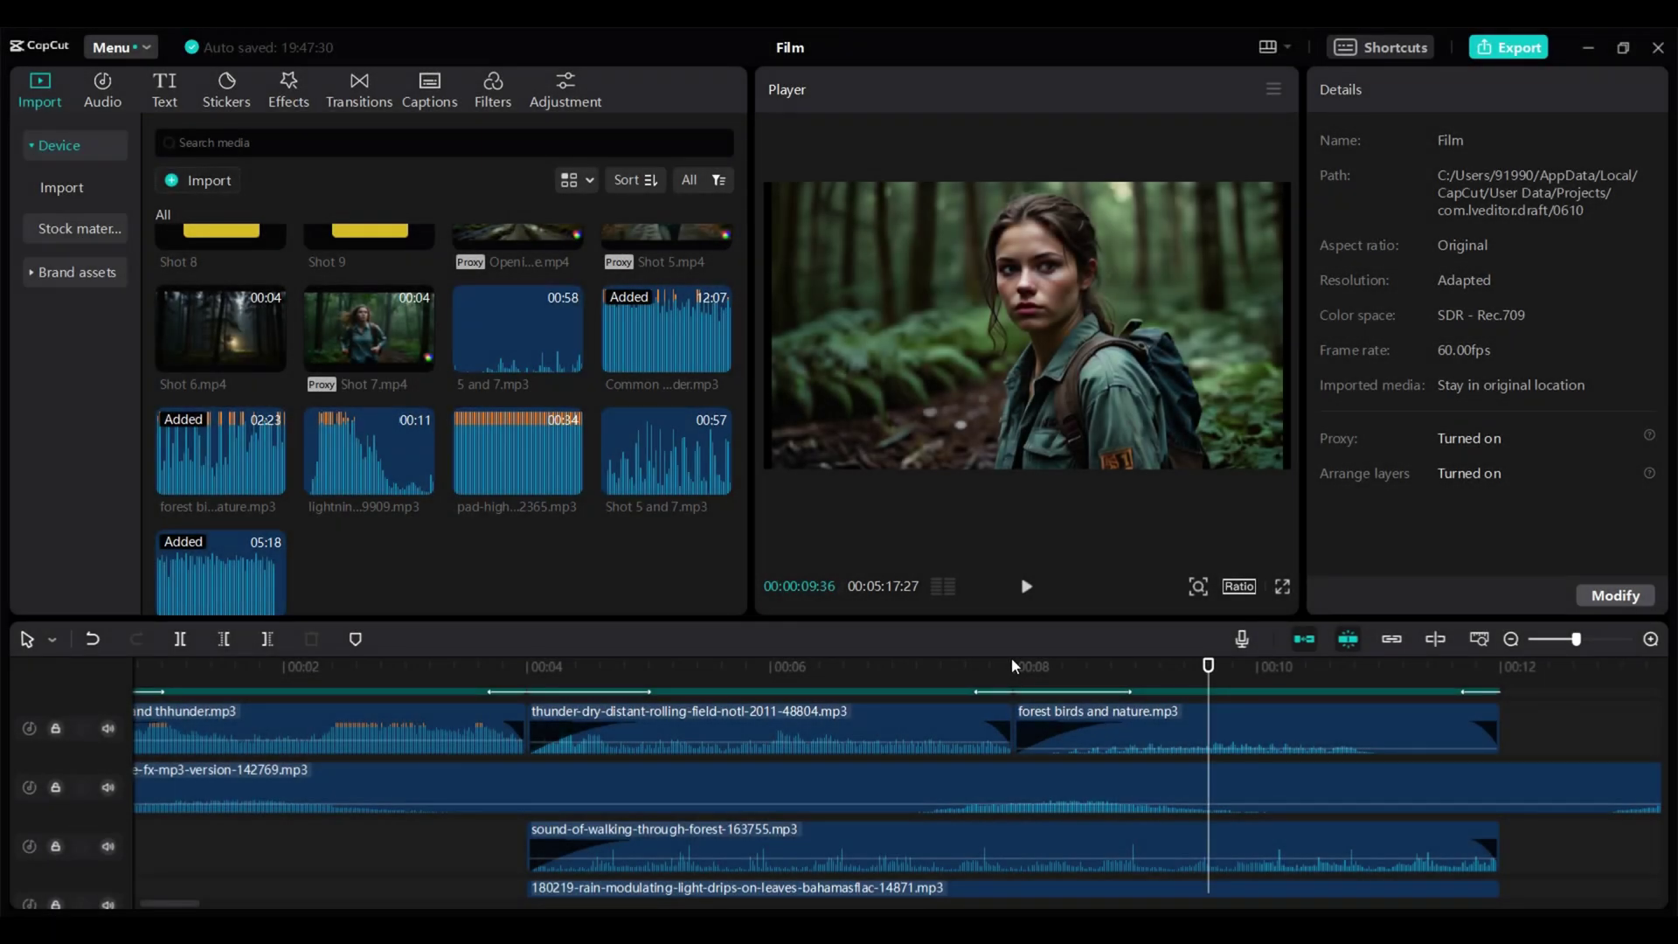
- Trim the walking-through-forest sound to end at 8 s, paste a copy after it, and play back
{"action": "left_click", "coordinate": [1012, 666]}
{"action": "left_click", "coordinate": [1426, 849]}
{"action": "left_click_drag", "start_coordinate": [1501, 837], "coordinate": [1005, 838]}
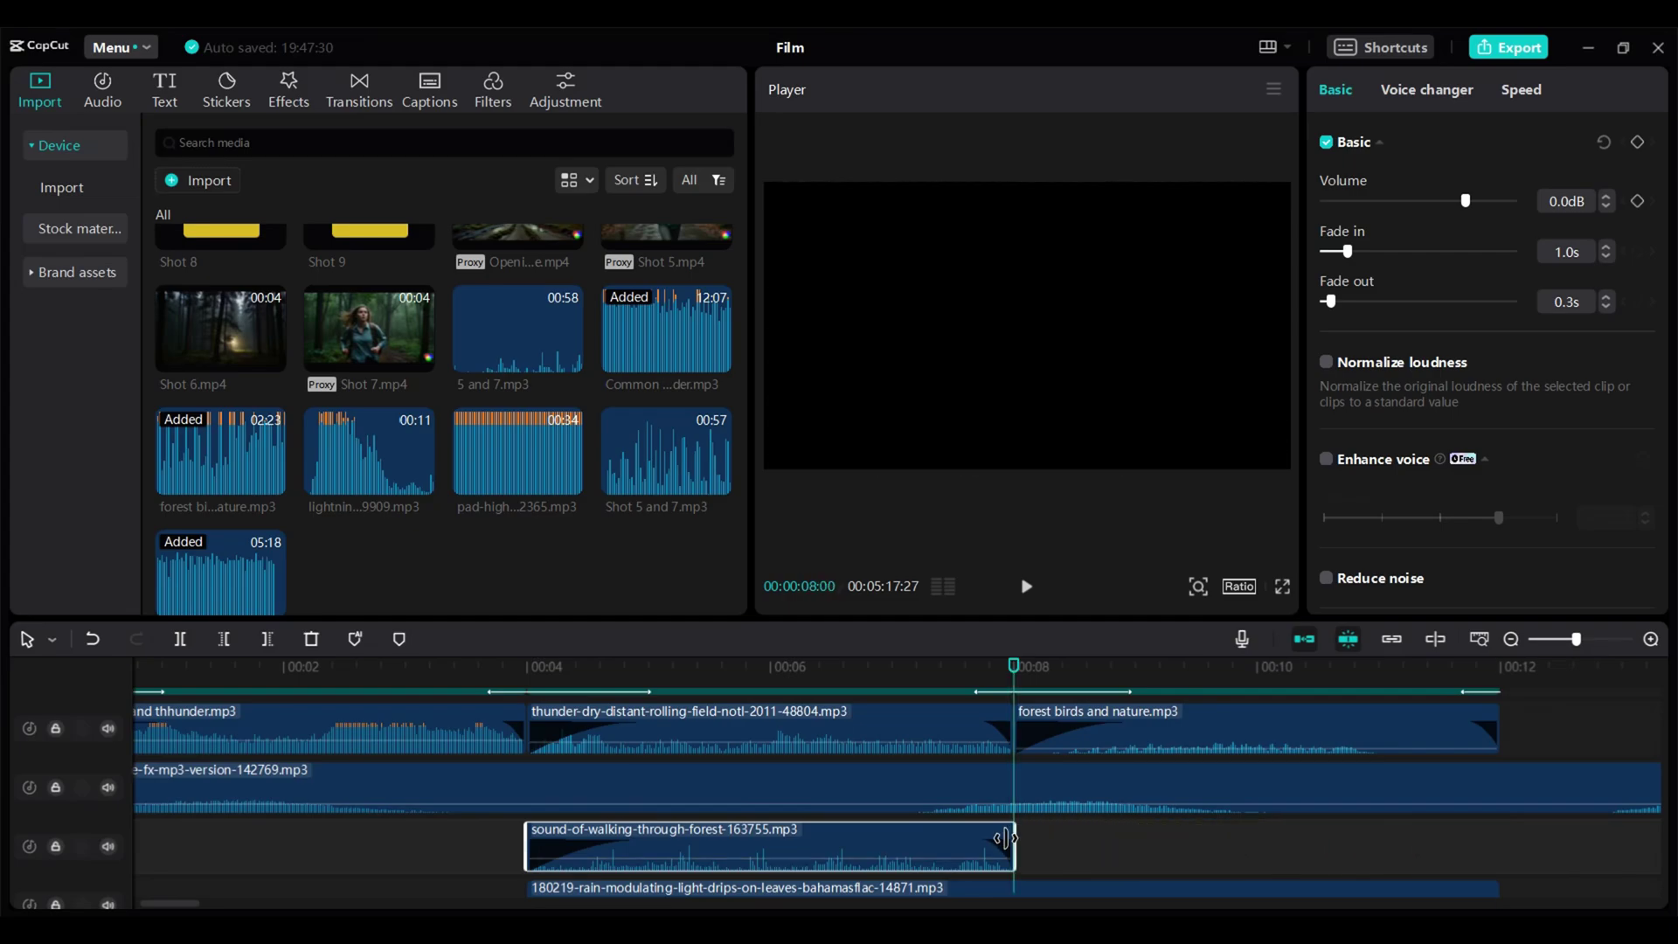
{"action": "key", "text": "ctrl+c"}
{"action": "key", "text": "ctrl+v"}
{"action": "key", "text": "space"}
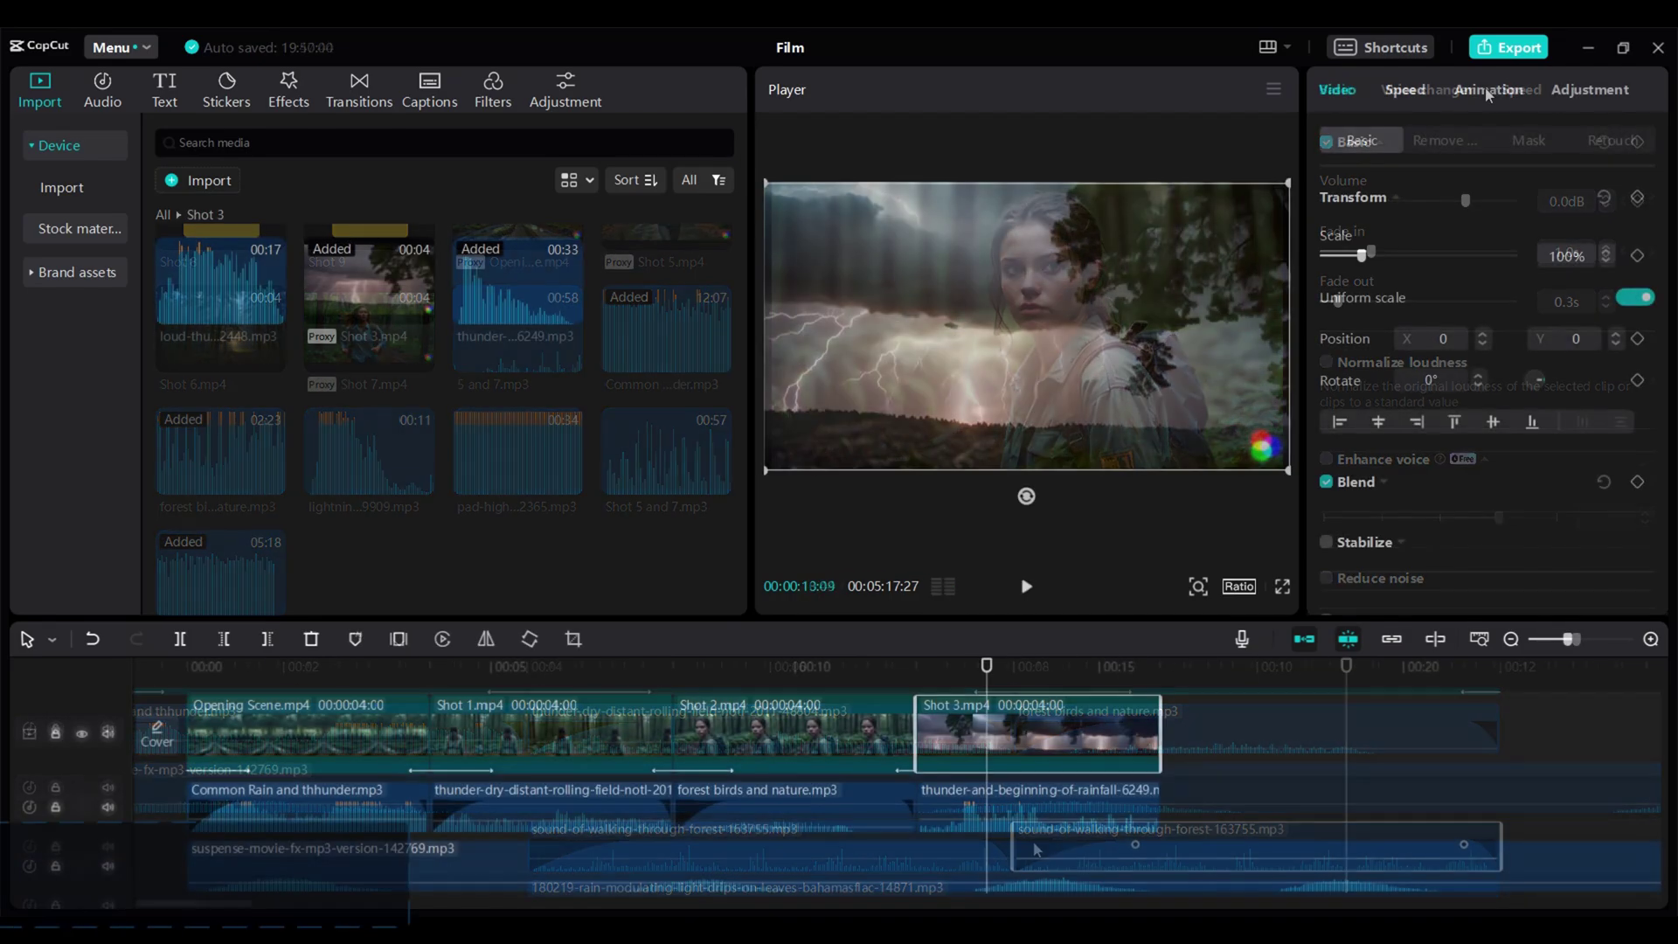
- Give Shot 3 a Fade In entrance and Fade Out exit animation, then select the thunder clip
{"action": "left_click", "coordinate": [1535, 230]}
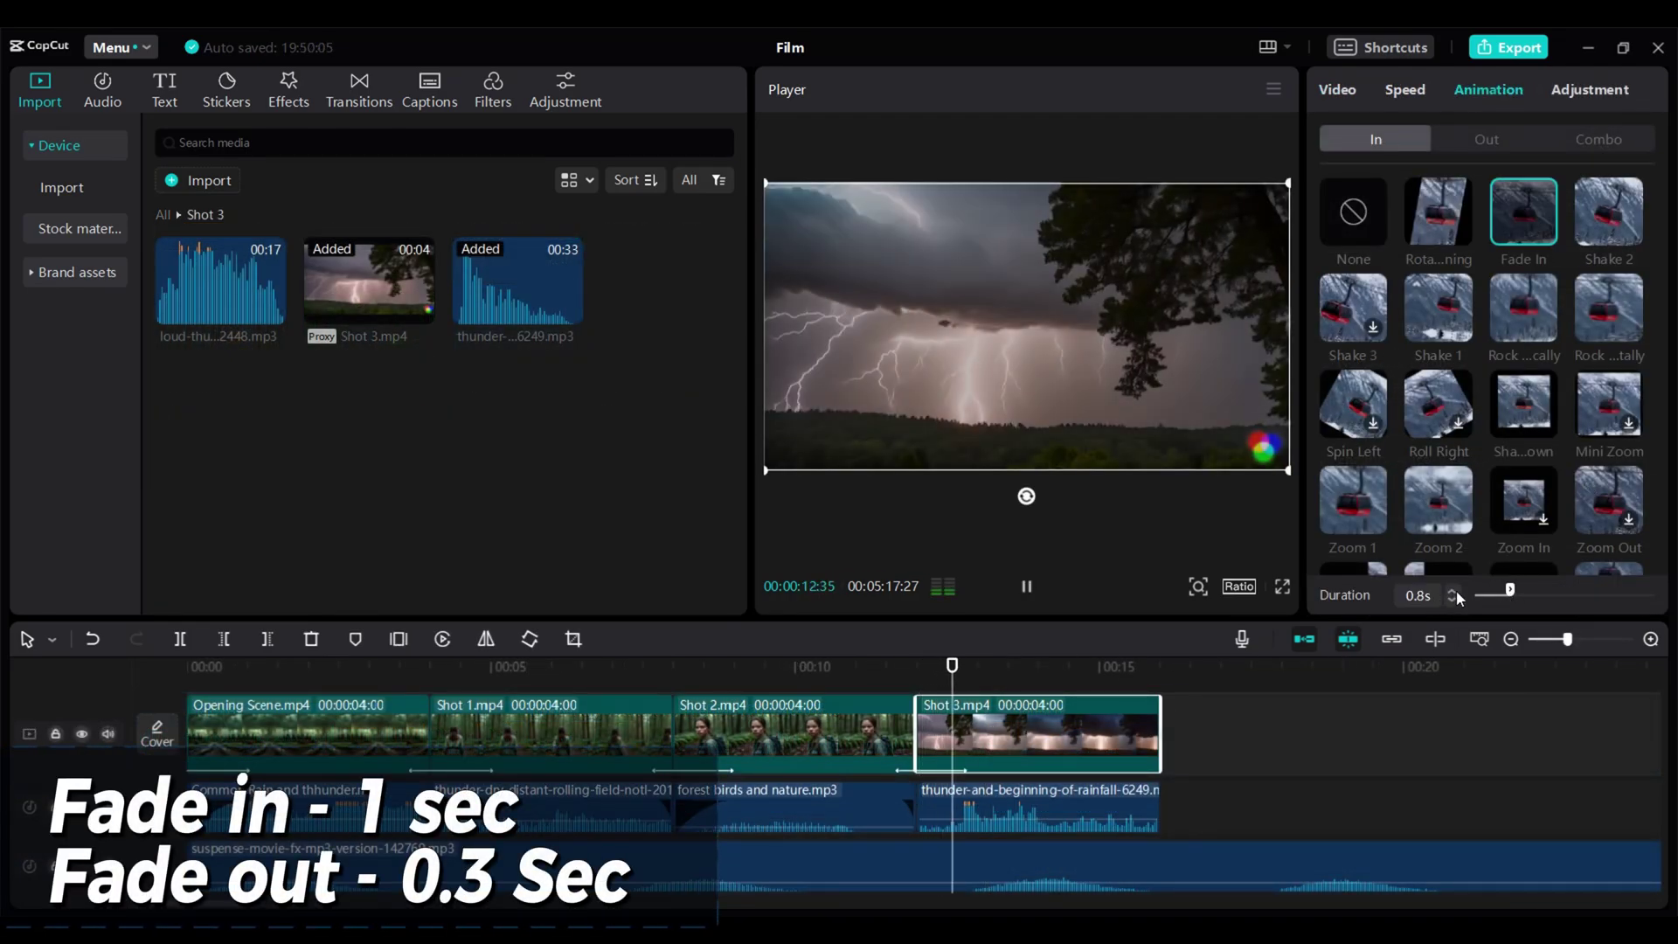
{"action": "left_click", "coordinate": [1452, 590]}
{"action": "left_click", "coordinate": [1490, 136]}
{"action": "left_click", "coordinate": [1523, 212]}
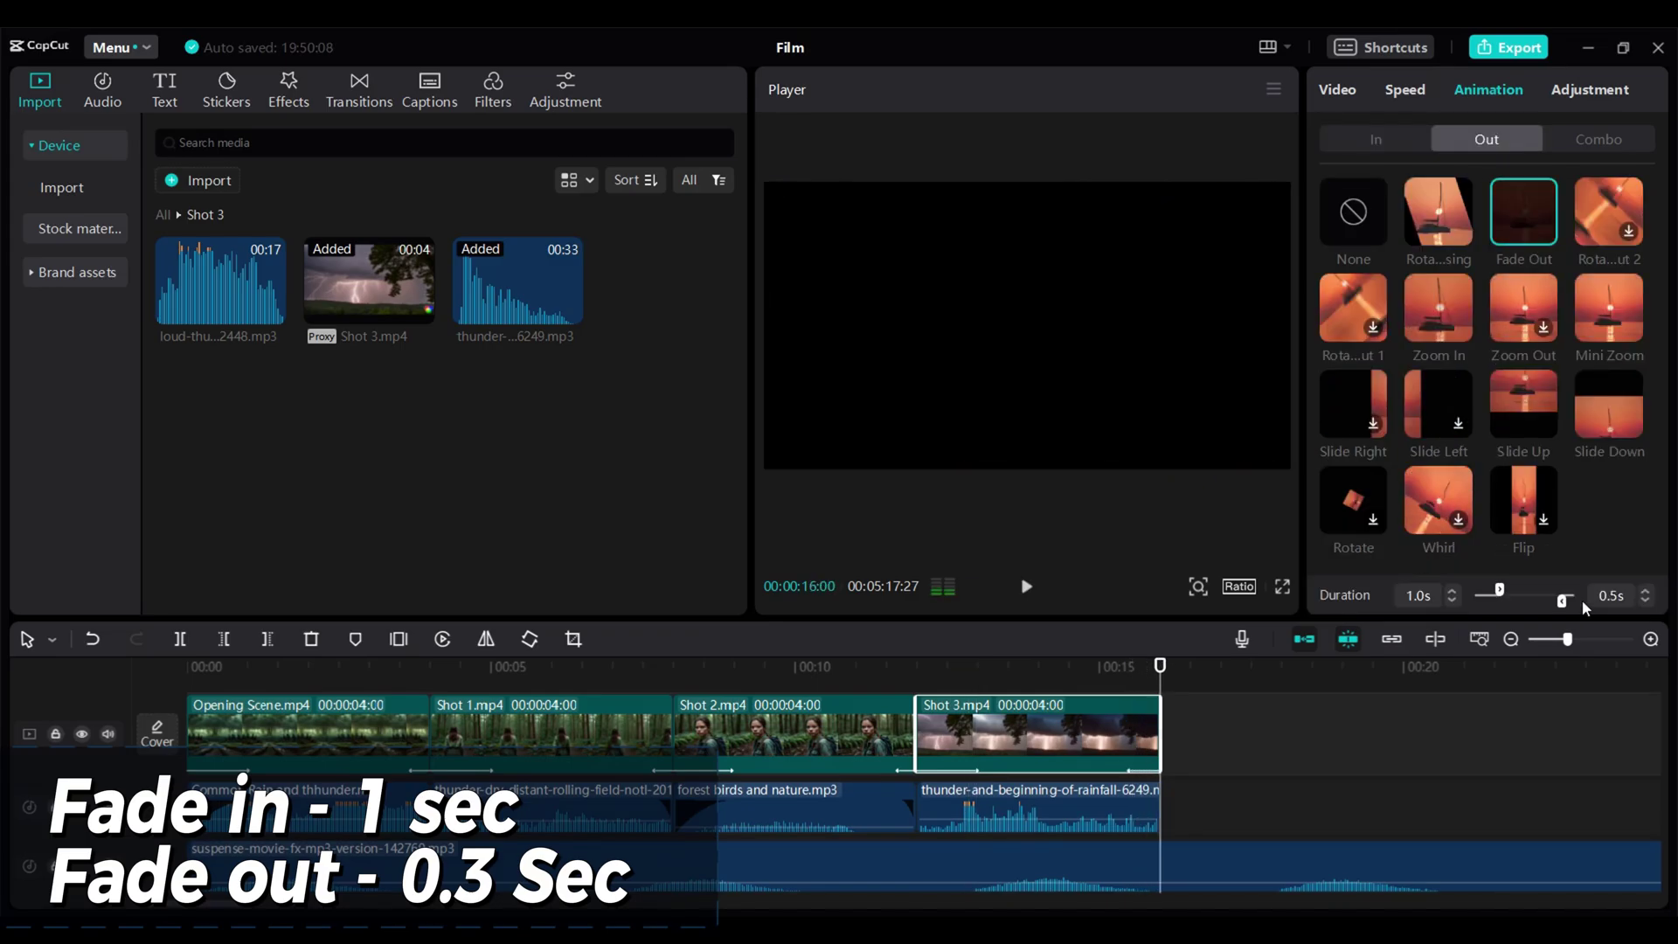
{"action": "scroll", "coordinate": [1052, 831], "scroll_direction": "down", "scroll_amount": 1}
{"action": "left_click", "coordinate": [1034, 784]}
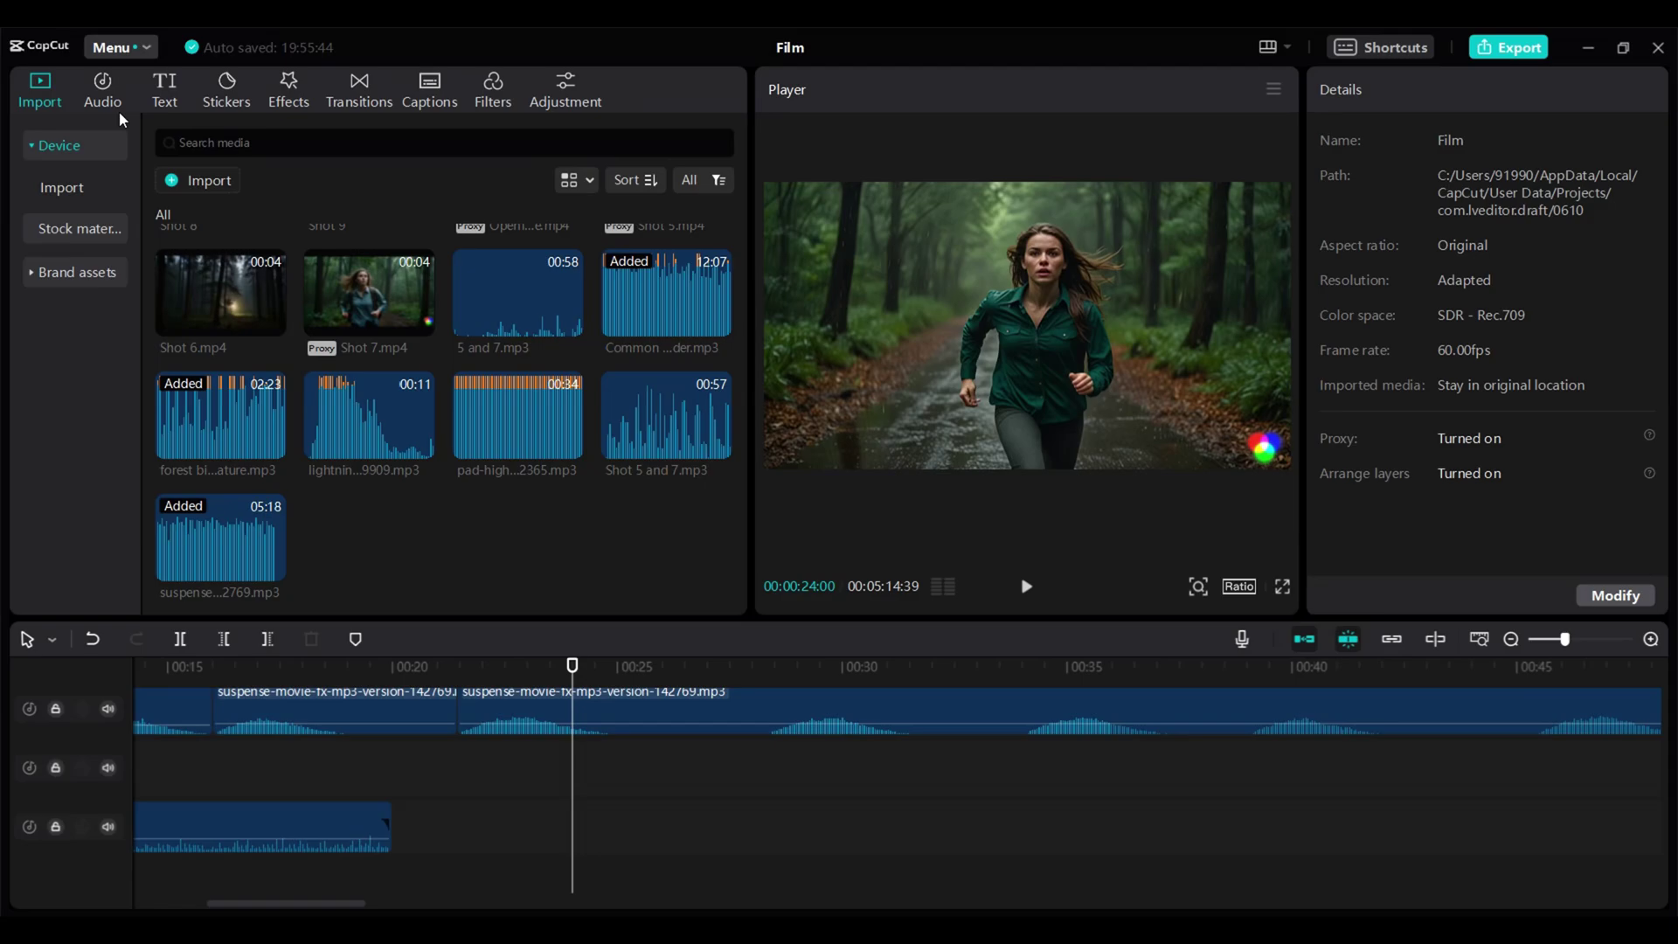
- Search the audio library for 'drums' to find the Drums music track
{"action": "left_click", "coordinate": [102, 92]}
{"action": "left_click", "coordinate": [285, 147]}
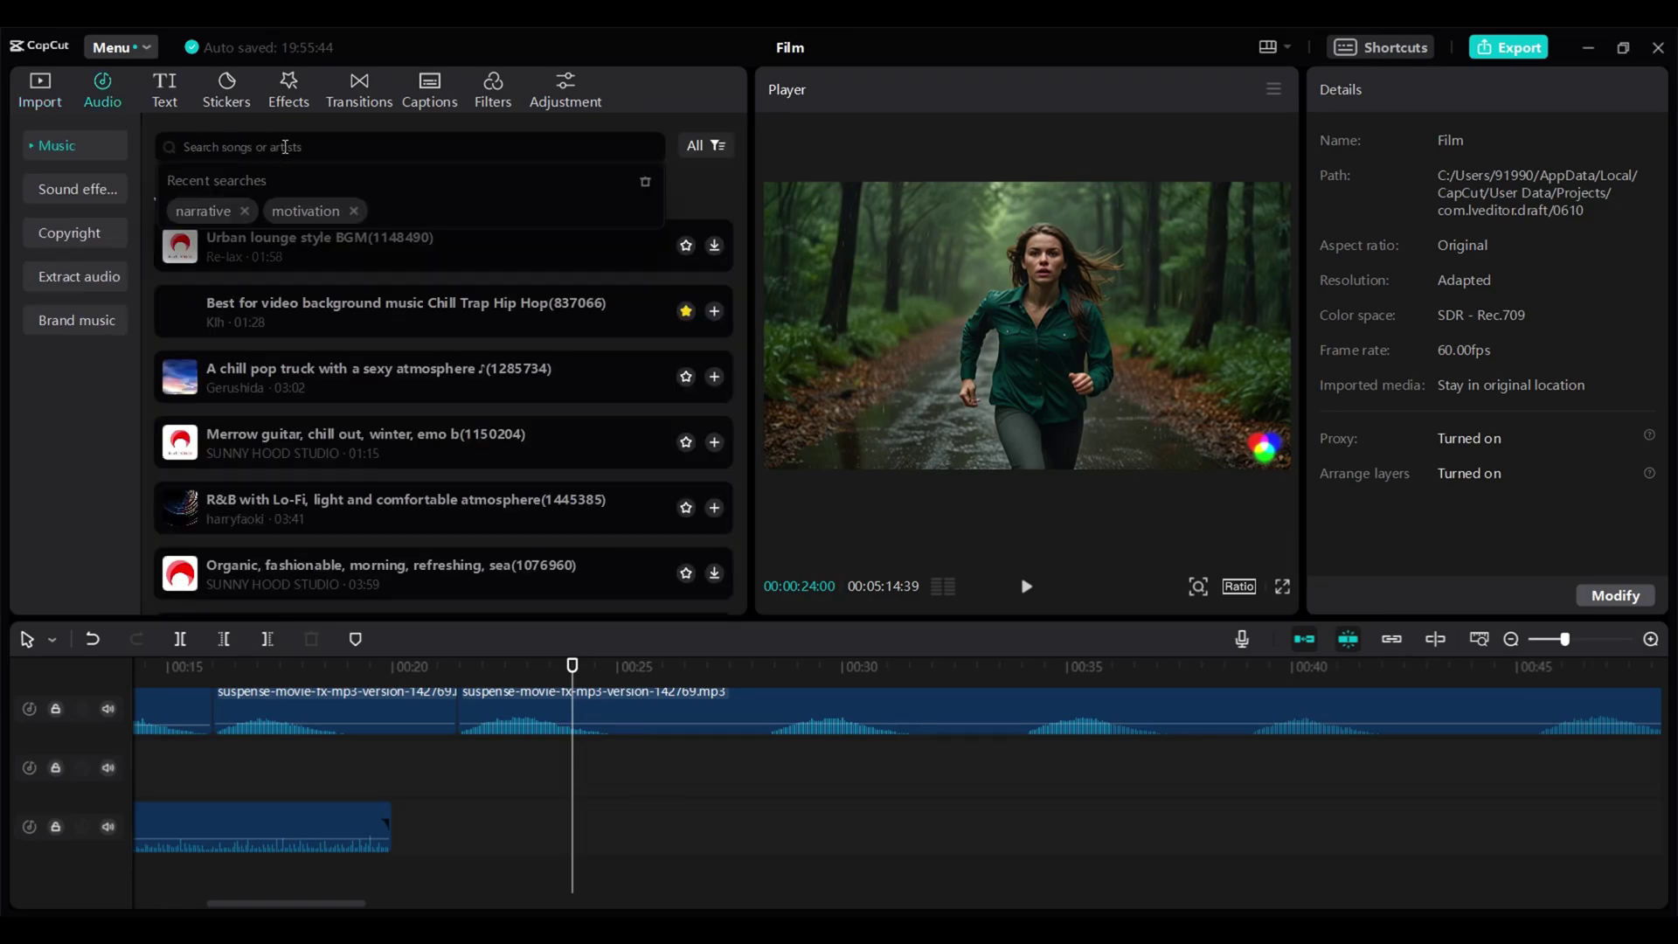
{"action": "type", "text": "drums"}
{"action": "key", "text": "Return"}
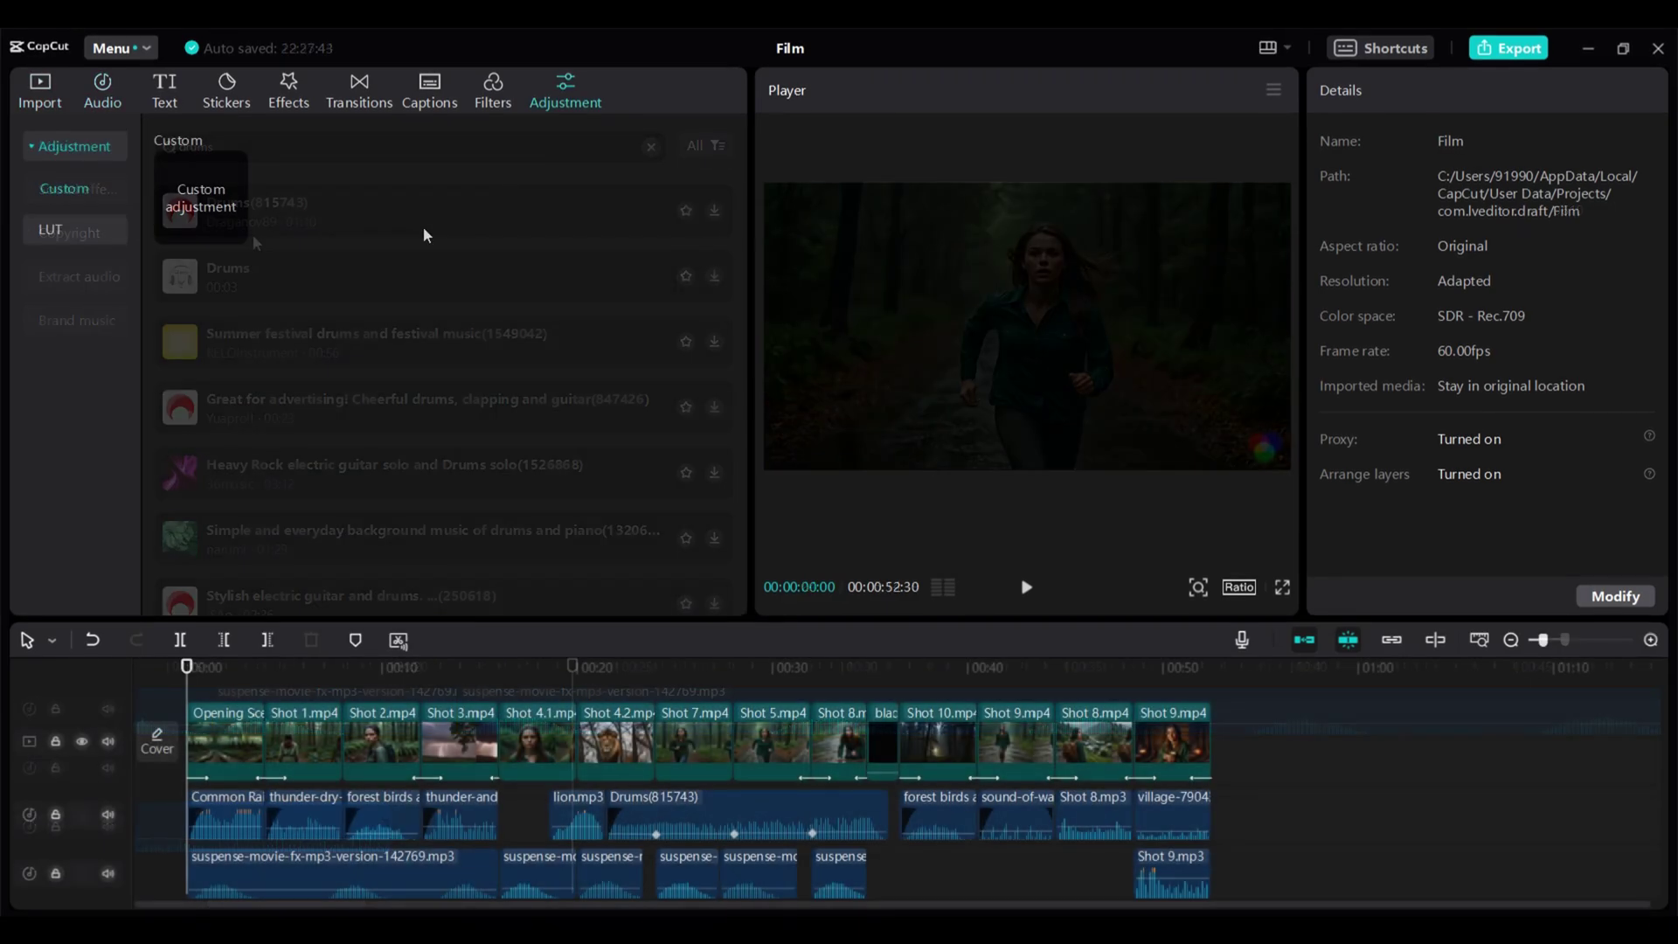
- Add a custom adjustment layer stretched to the film's end and edit its vignette amount
{"action": "left_click", "coordinate": [233, 226]}
{"action": "left_click_drag", "start_coordinate": [245, 712], "coordinate": [1219, 725]}
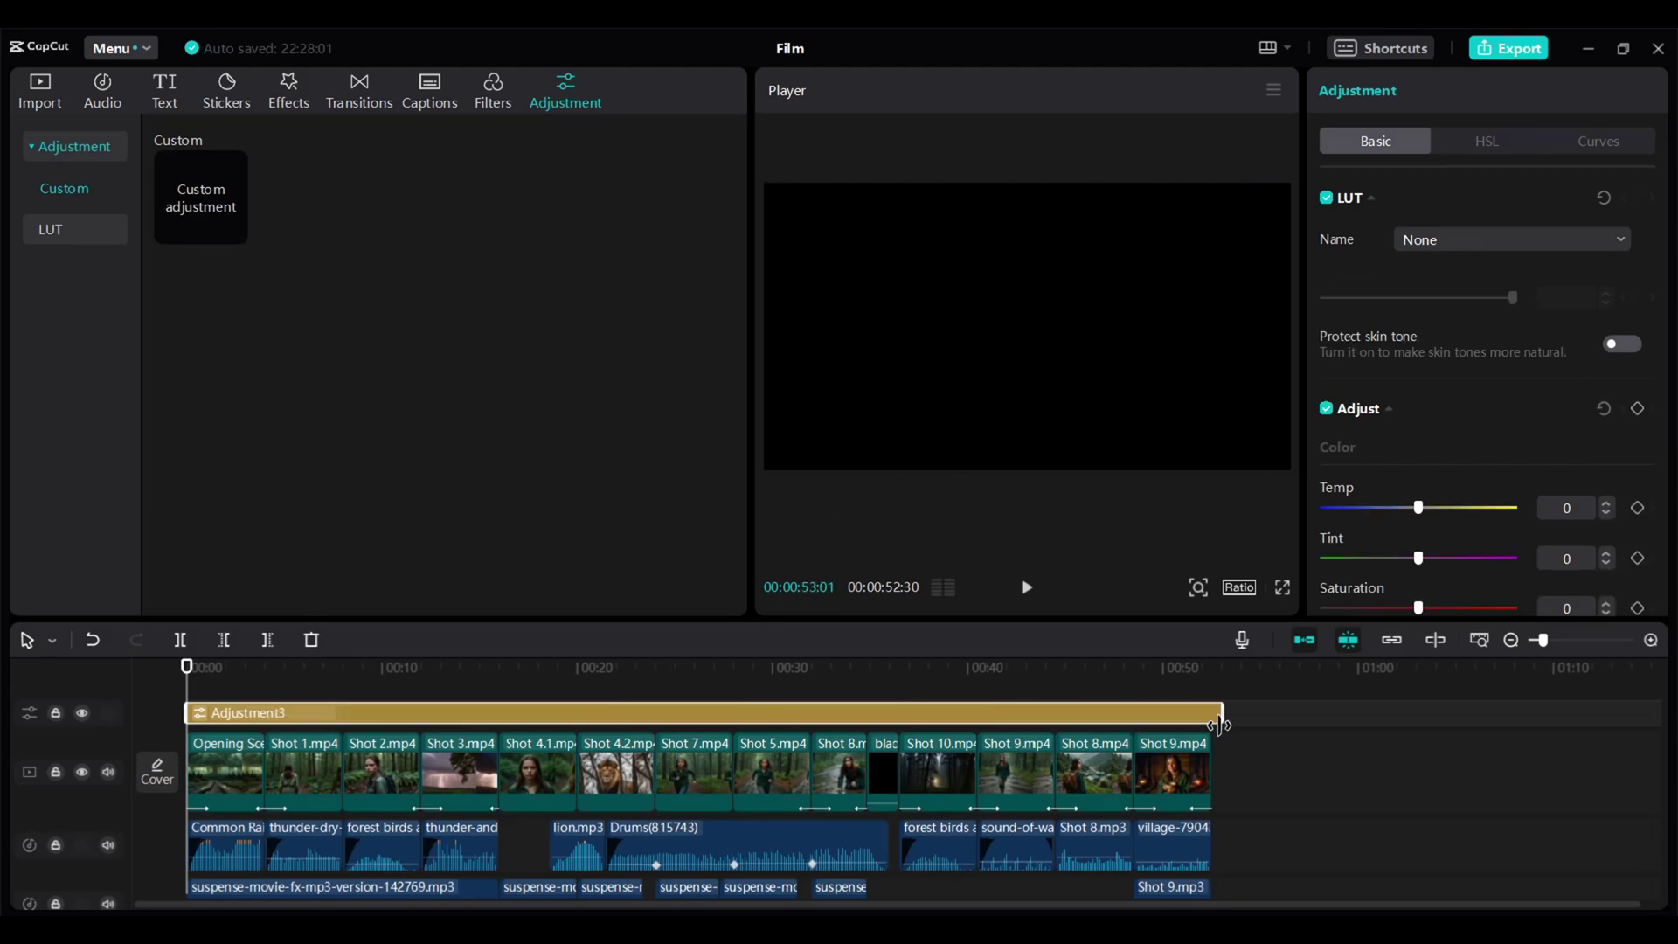
{"action": "scroll", "coordinate": [1517, 507], "scroll_direction": "down", "scroll_amount": 6}
{"action": "left_click", "coordinate": [1586, 607]}
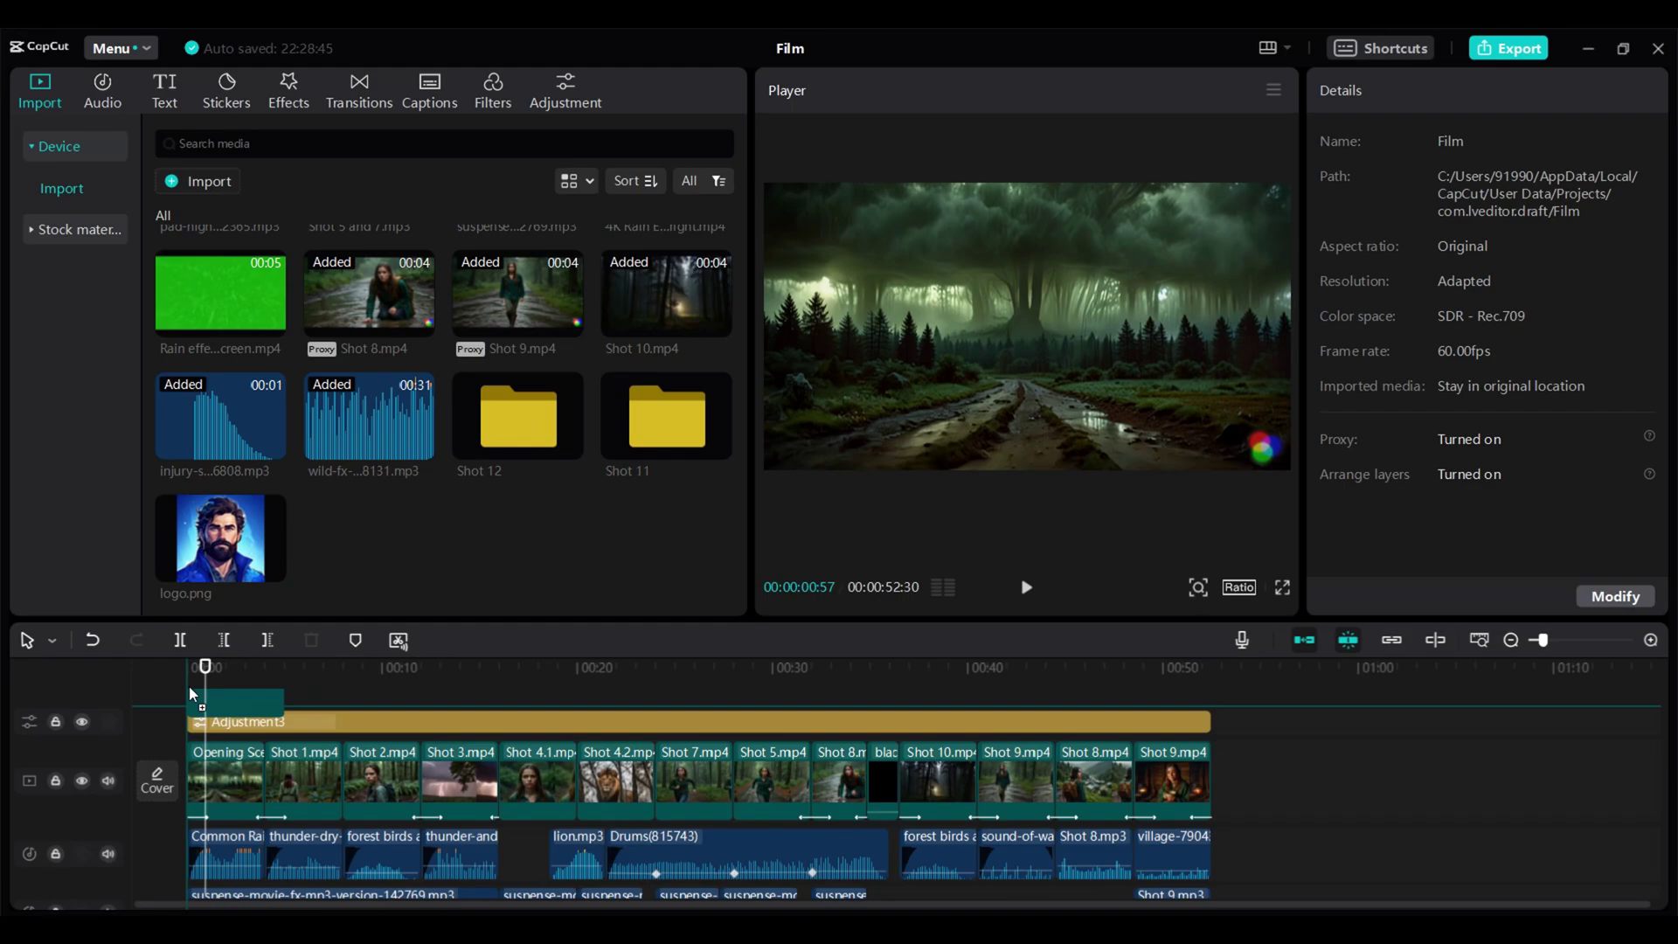
- Extend logo.png to the film's end, circle-mask it, scale it to 22% and place it bottom-right
{"action": "left_click_drag", "start_coordinate": [279, 739], "coordinate": [1215, 782]}
{"action": "left_click", "coordinate": [1528, 141]}
{"action": "left_click", "coordinate": [1608, 258]}
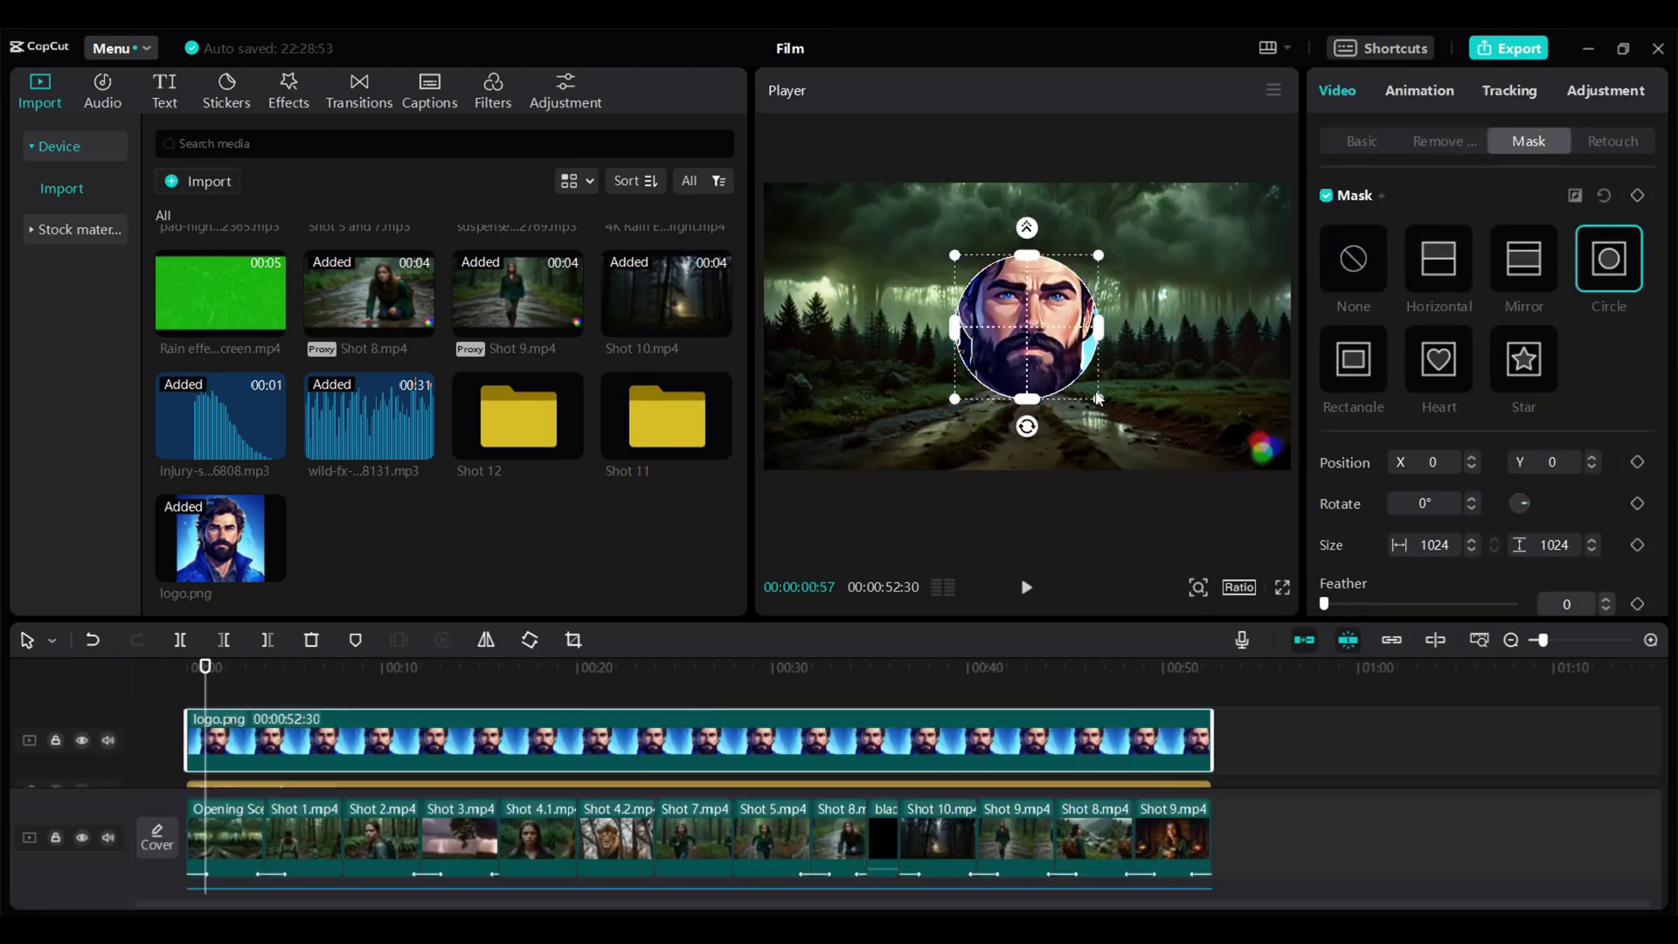
{"action": "left_click", "coordinate": [1361, 141]}
{"action": "left_click_drag", "start_coordinate": [1364, 255], "coordinate": [1337, 254]}
{"action": "left_click_drag", "start_coordinate": [1023, 319], "coordinate": [1255, 431]}
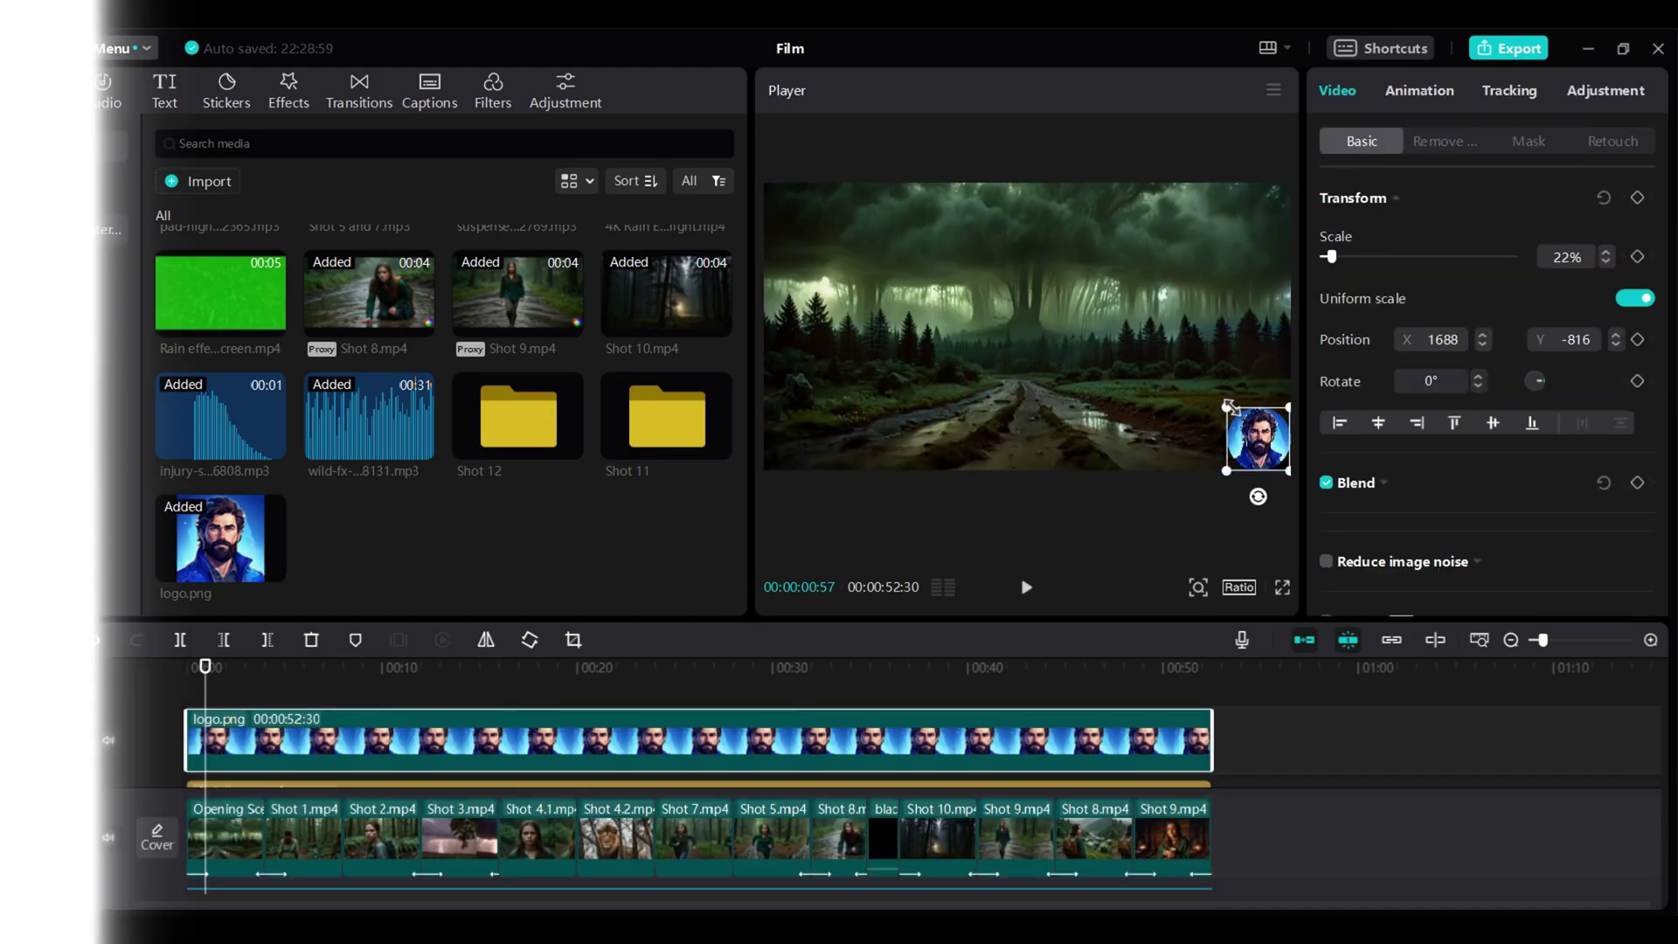